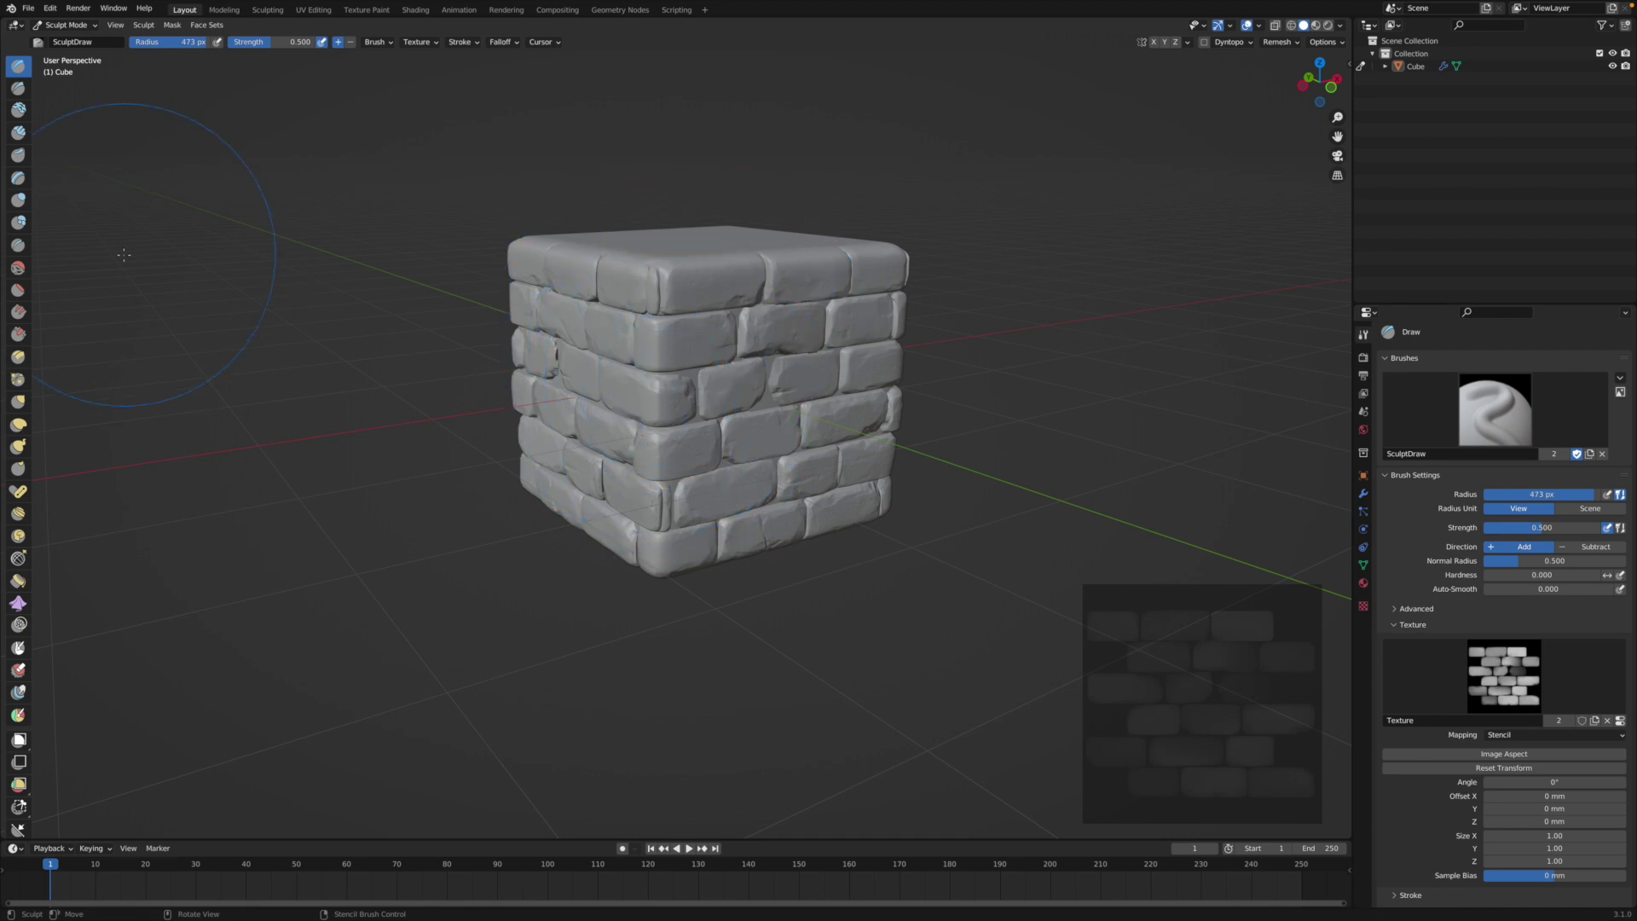
Step: Start a new General scene, discarding the unsaved brick cube file
{"action": "left_click", "coordinate": [28, 8]}
{"action": "mouse_move", "coordinate": [46, 23]}
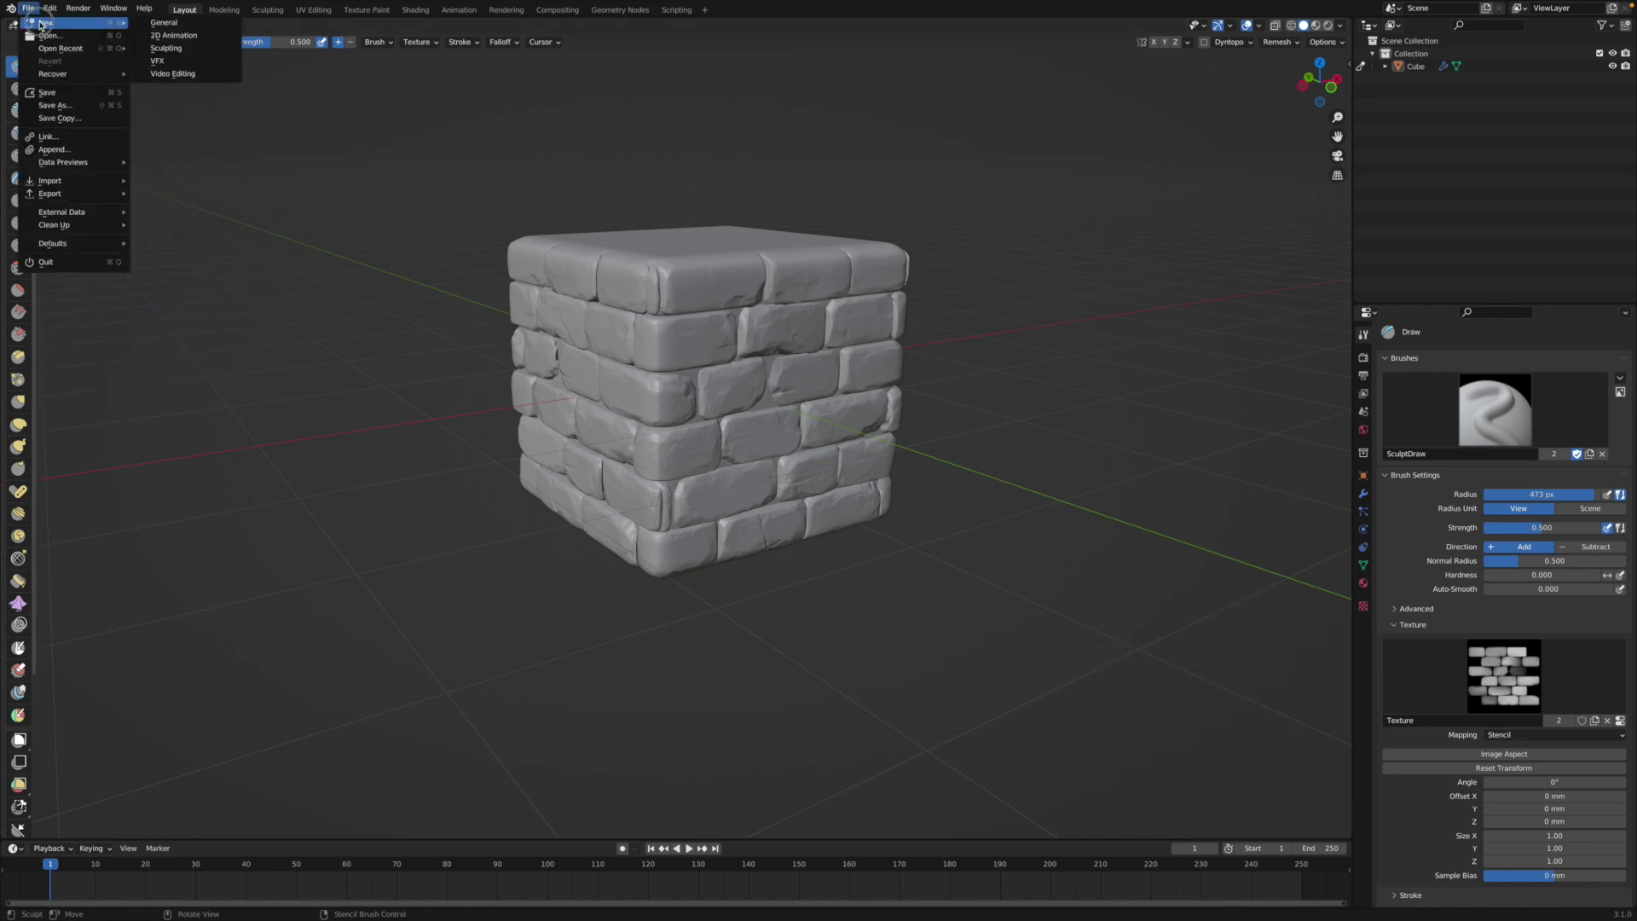
{"action": "left_click", "coordinate": [167, 23]}
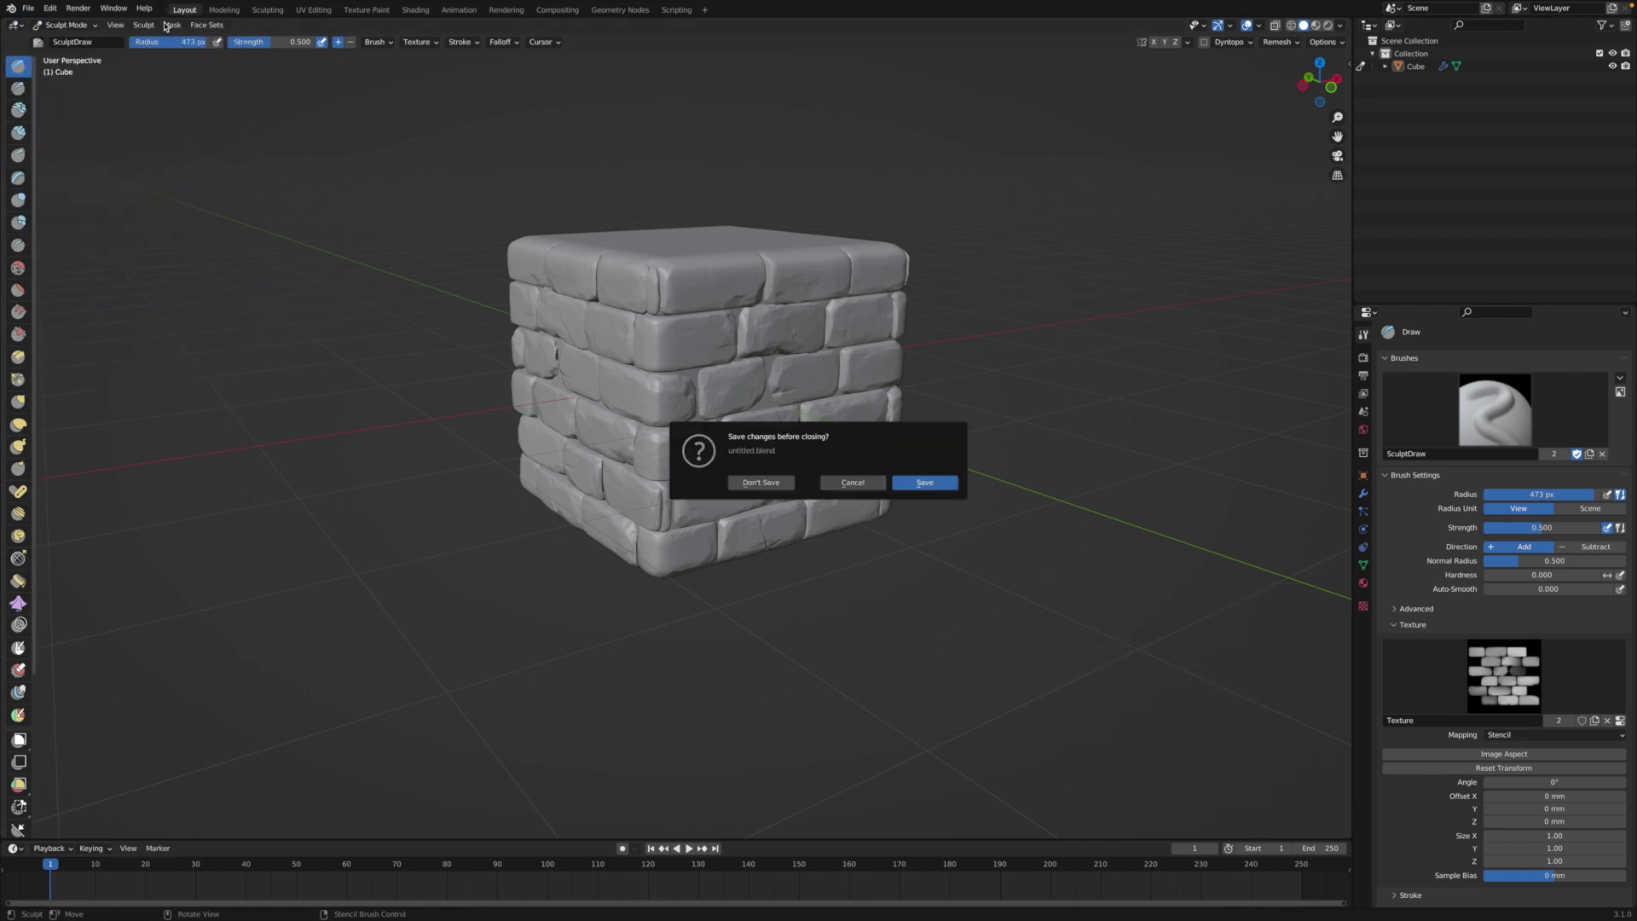
{"action": "left_click", "coordinate": [738, 489]}
{"action": "middle_click_drag", "start_coordinate": [738, 490], "coordinate": [769, 517]}
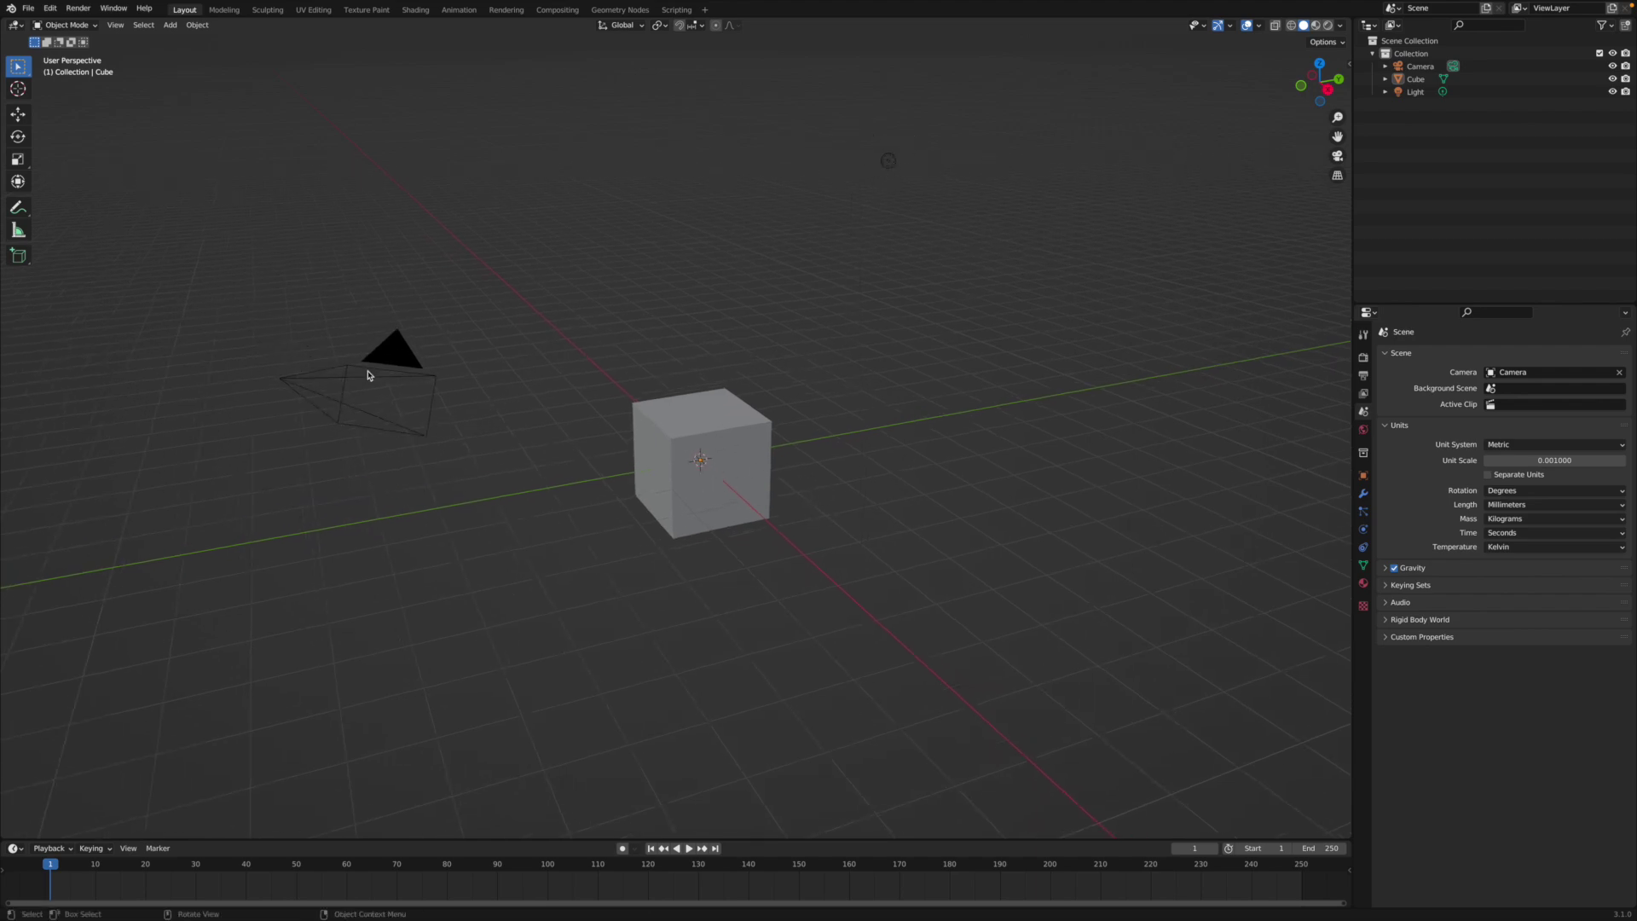
Step: Delete the camera and light together, then select the remaining default cube
{"action": "left_click", "coordinate": [368, 378]}
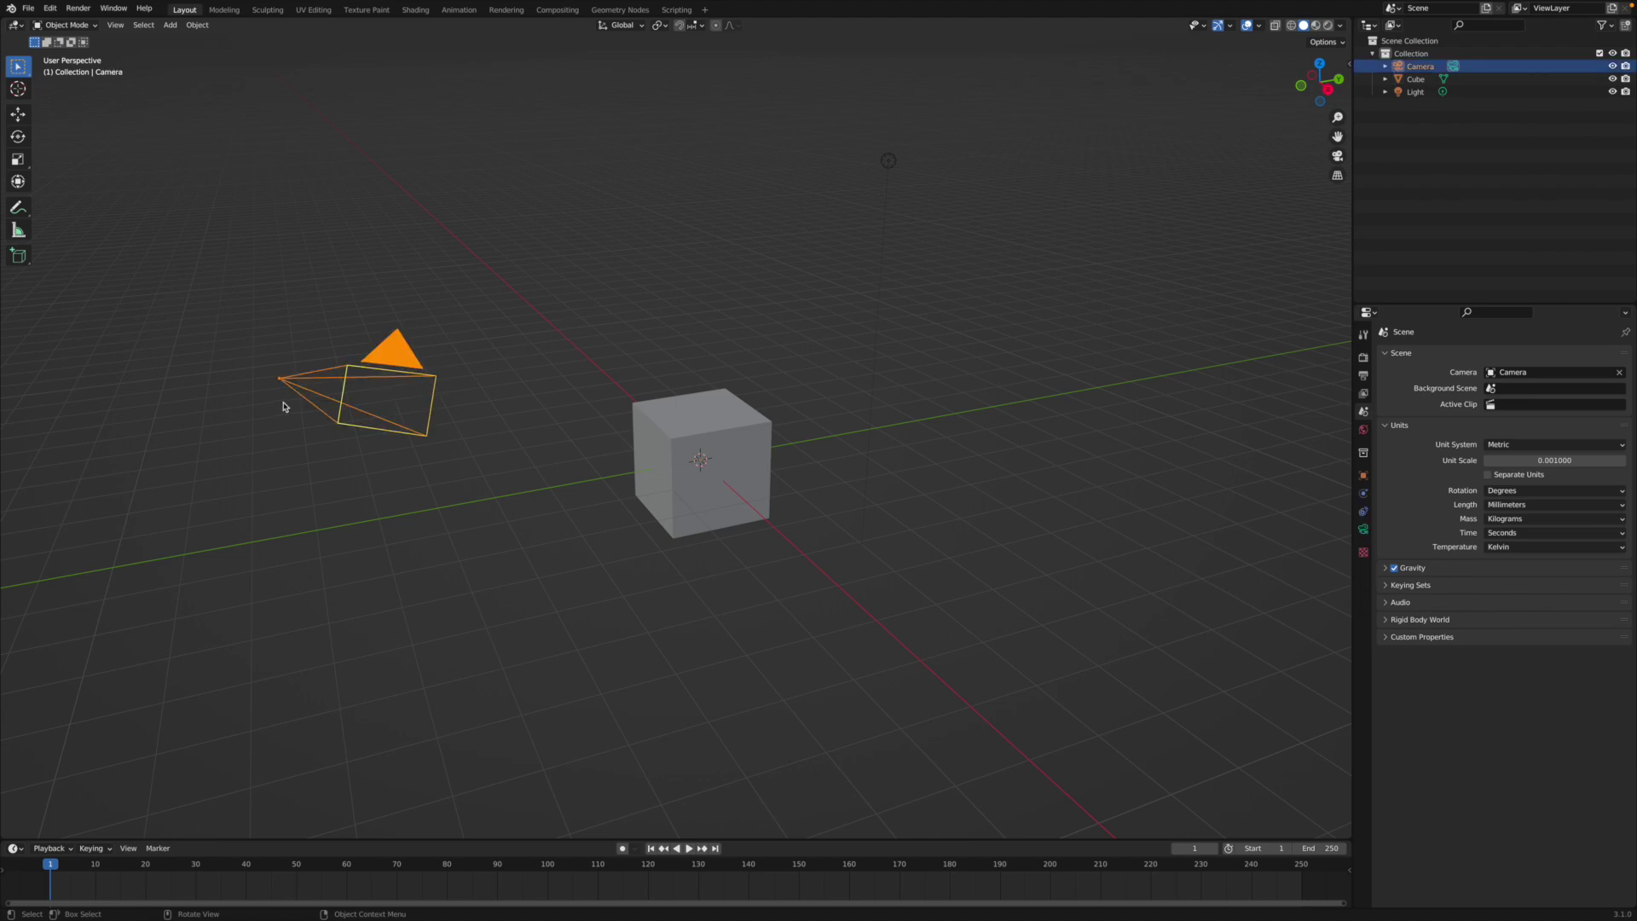
{"action": "left_click", "coordinate": [888, 160], "text": "shift"}
{"action": "right_click", "coordinate": [888, 160]}
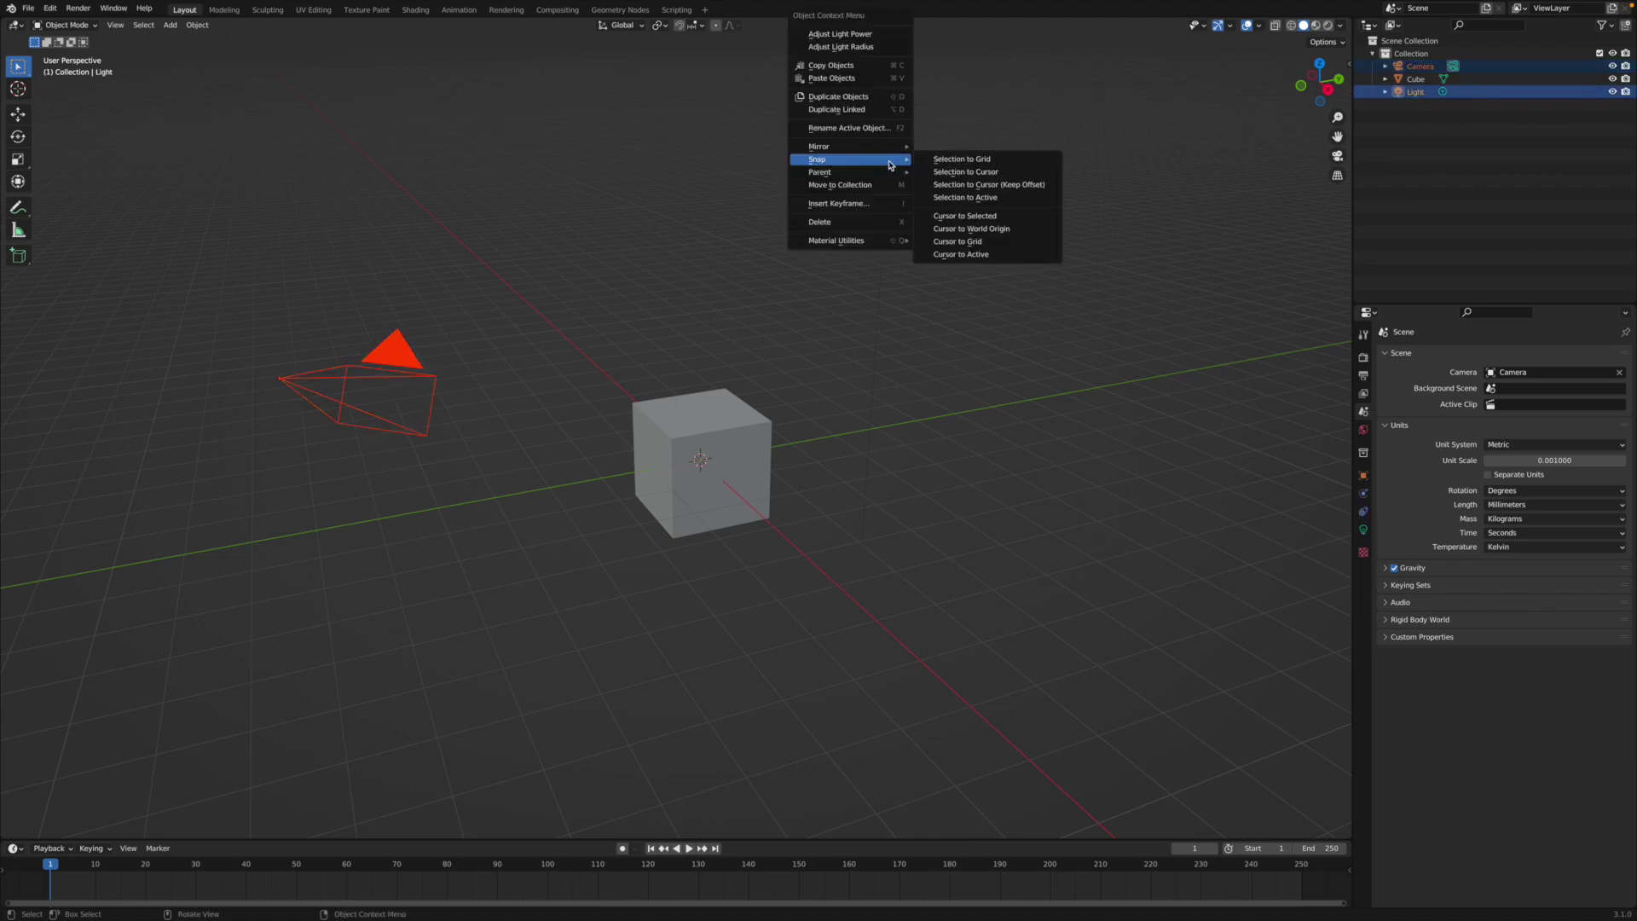
{"action": "left_click", "coordinate": [863, 222]}
{"action": "scroll", "coordinate": [853, 336], "scroll_direction": "up", "scroll_amount": 3}
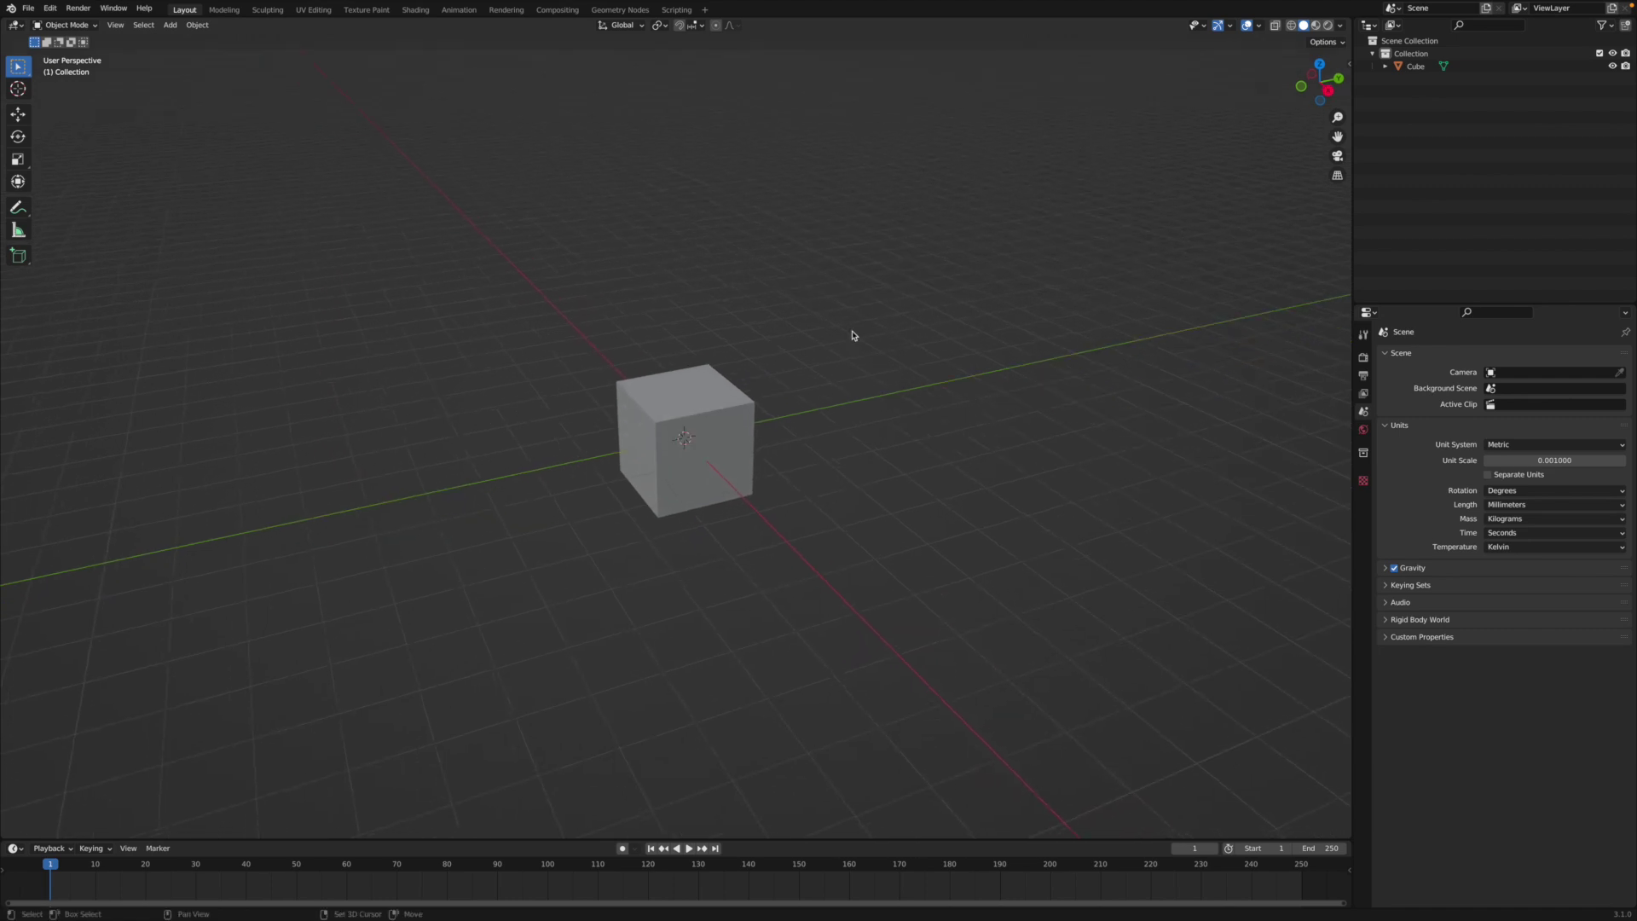
{"action": "left_click", "coordinate": [519, 354]}
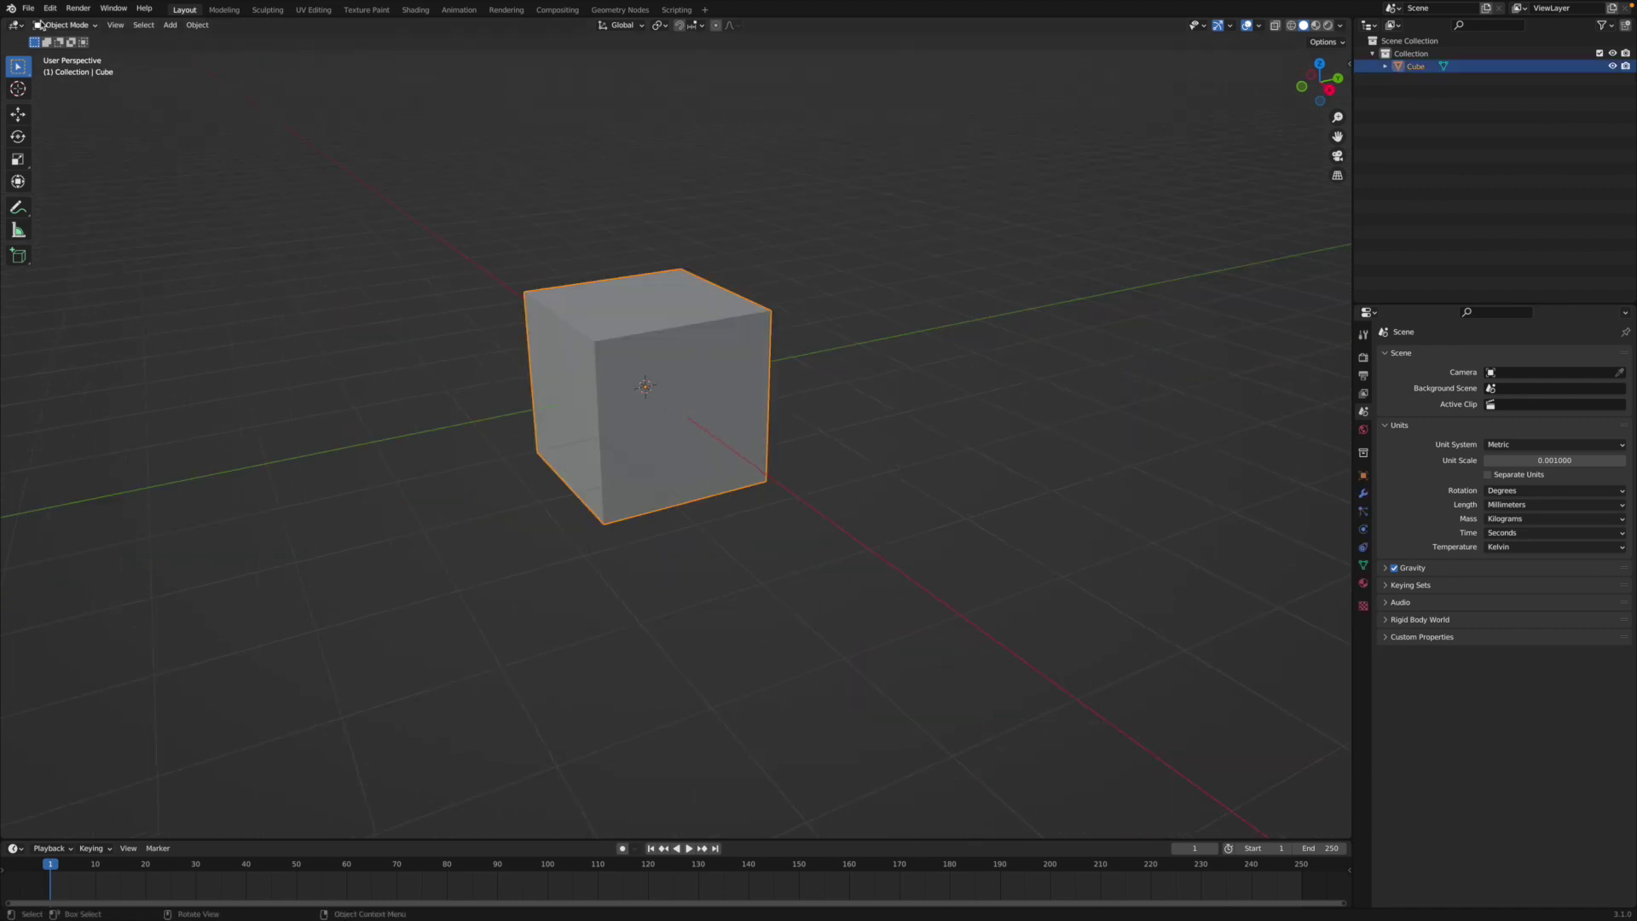
Step: In Edit Mode, subdivide the cube's mesh with 10 cuts, then deselect everything
{"action": "left_click", "coordinate": [58, 26]}
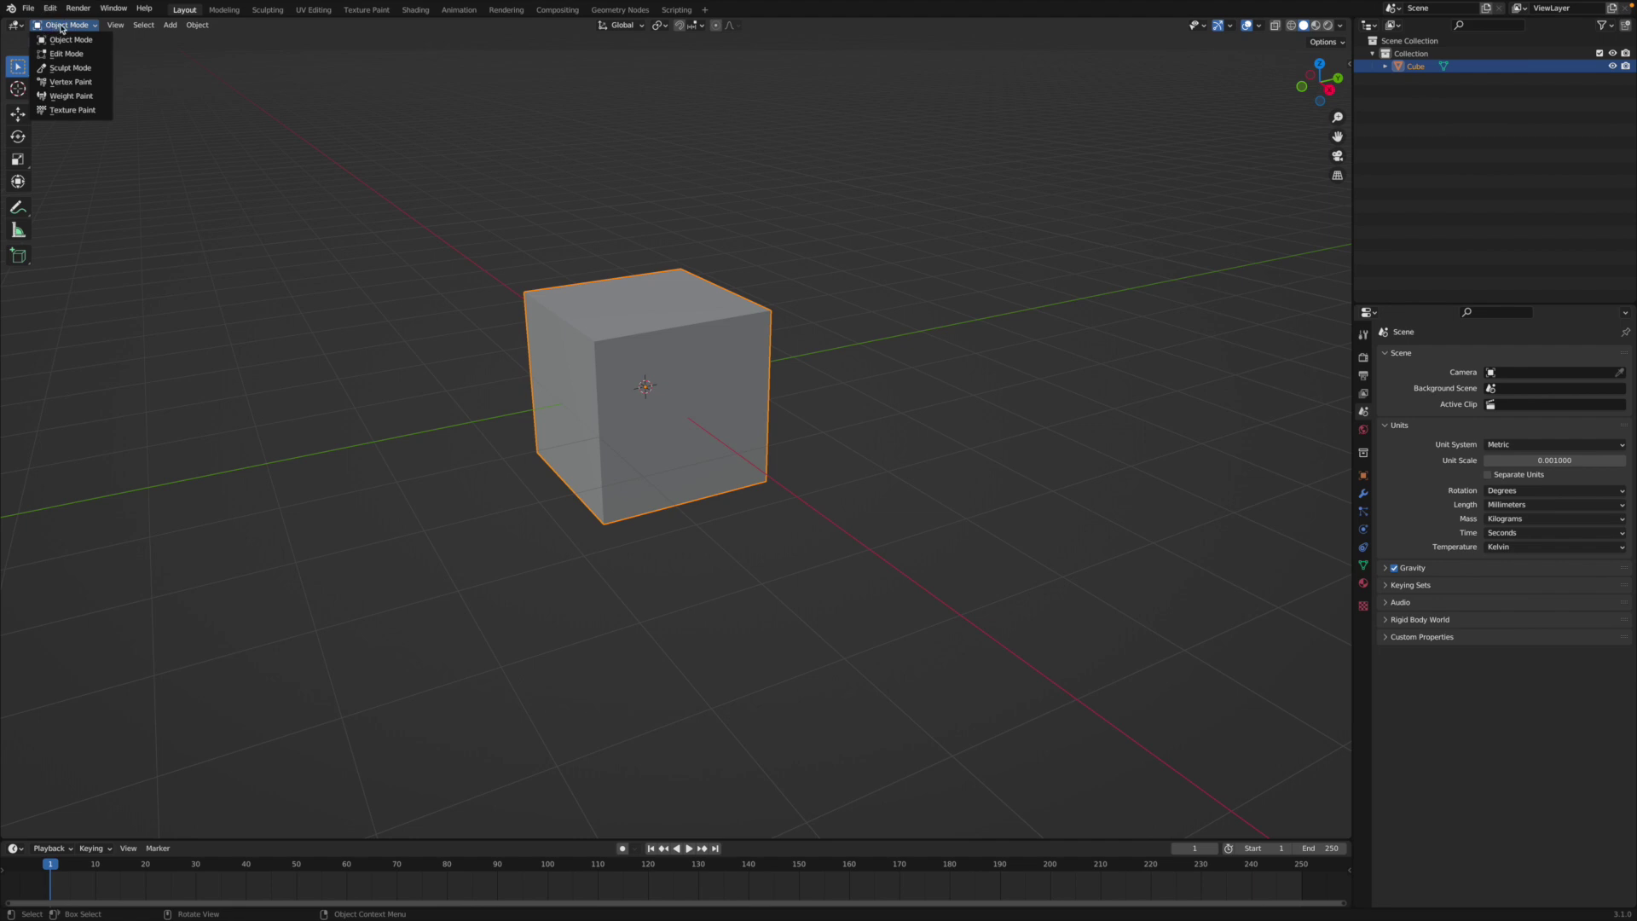
{"action": "left_click", "coordinate": [69, 57]}
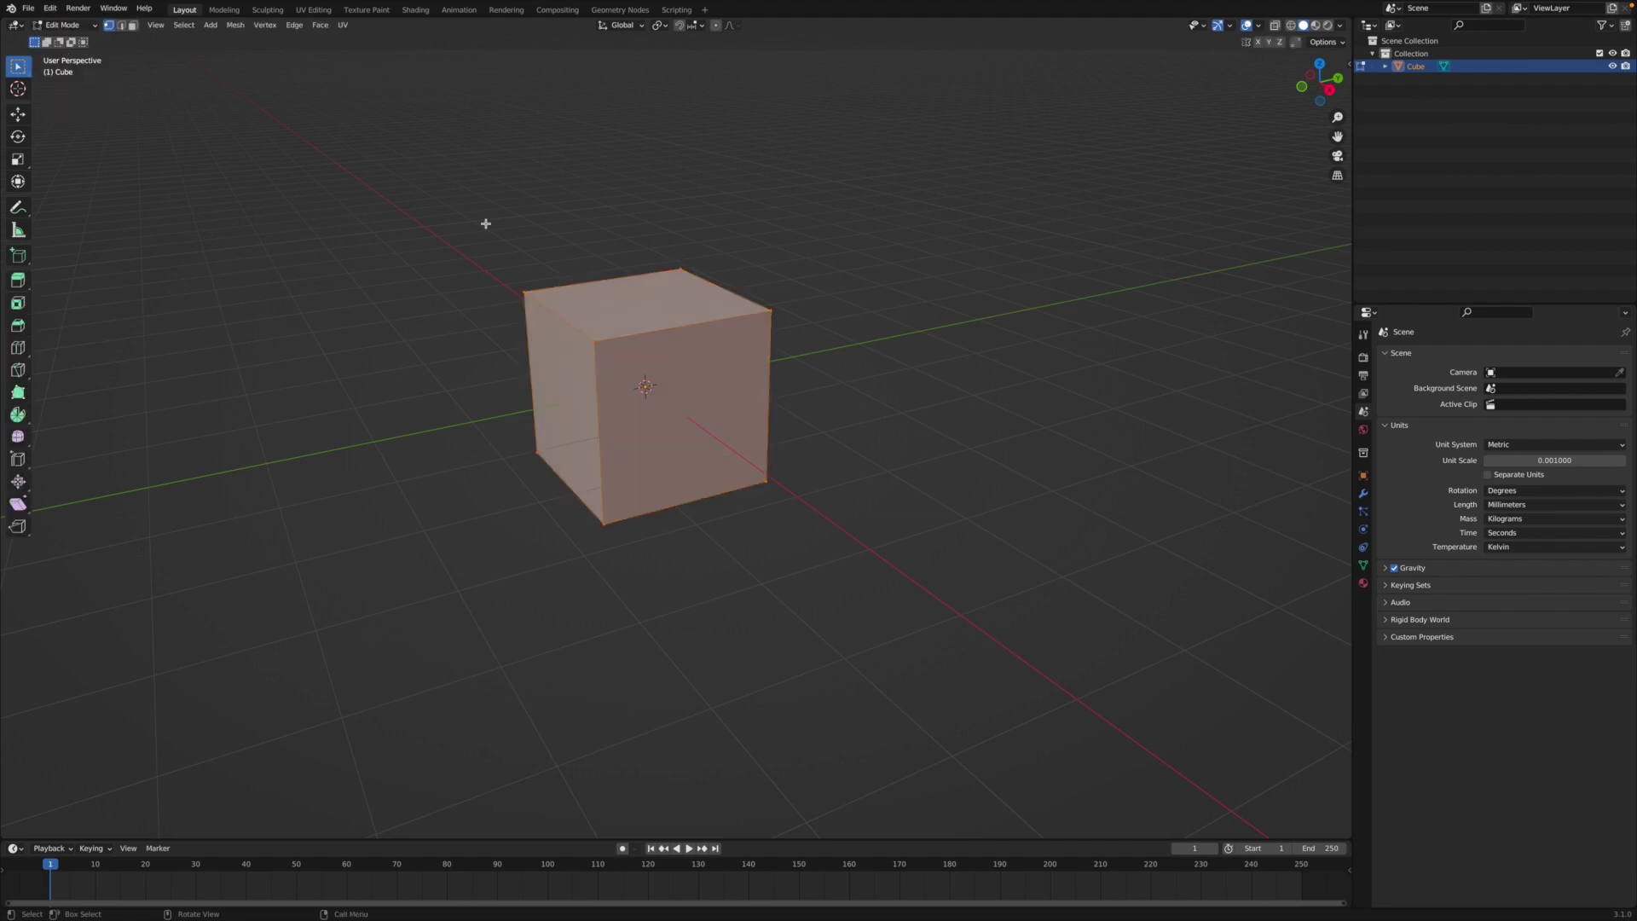
{"action": "right_click", "coordinate": [651, 310]}
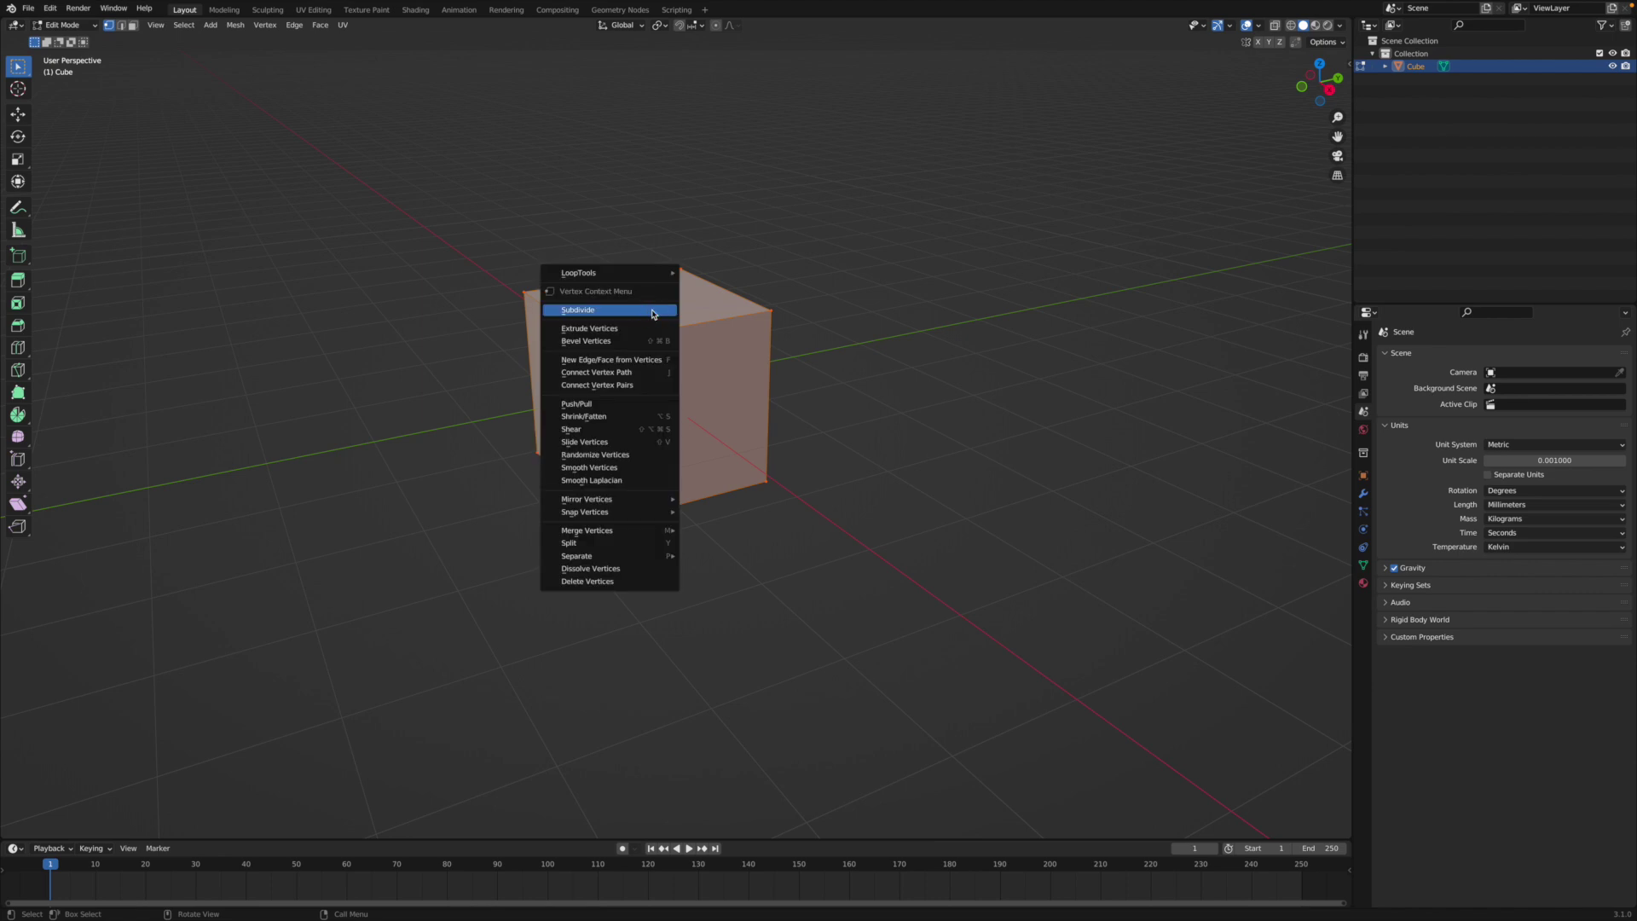
{"action": "left_click", "coordinate": [591, 311]}
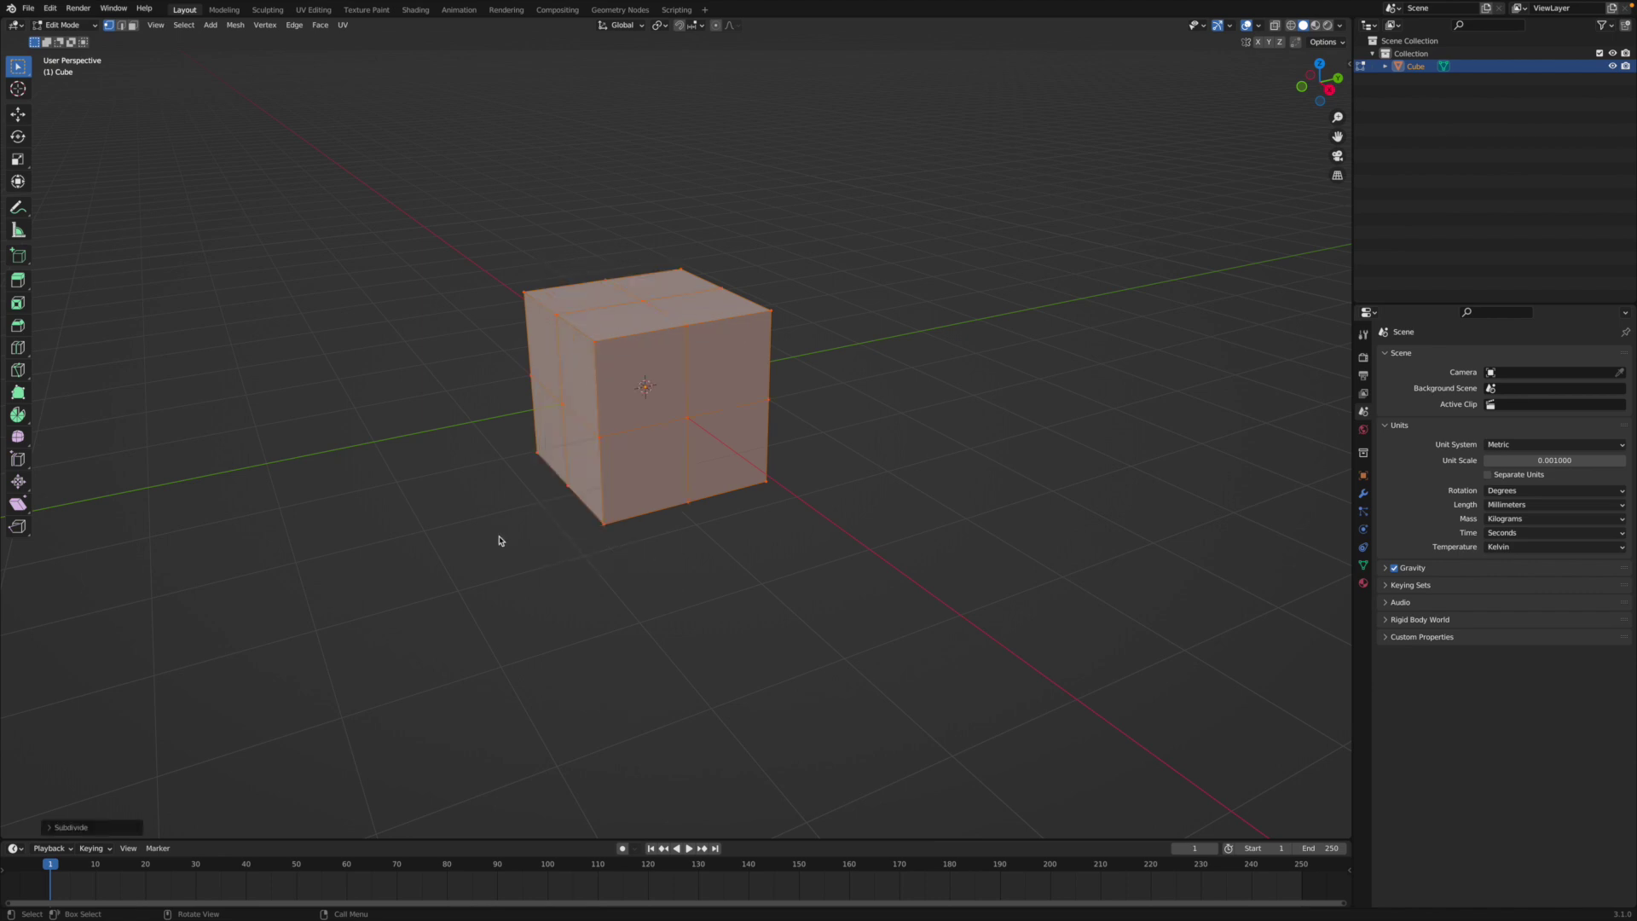
{"action": "left_click", "coordinate": [70, 828]}
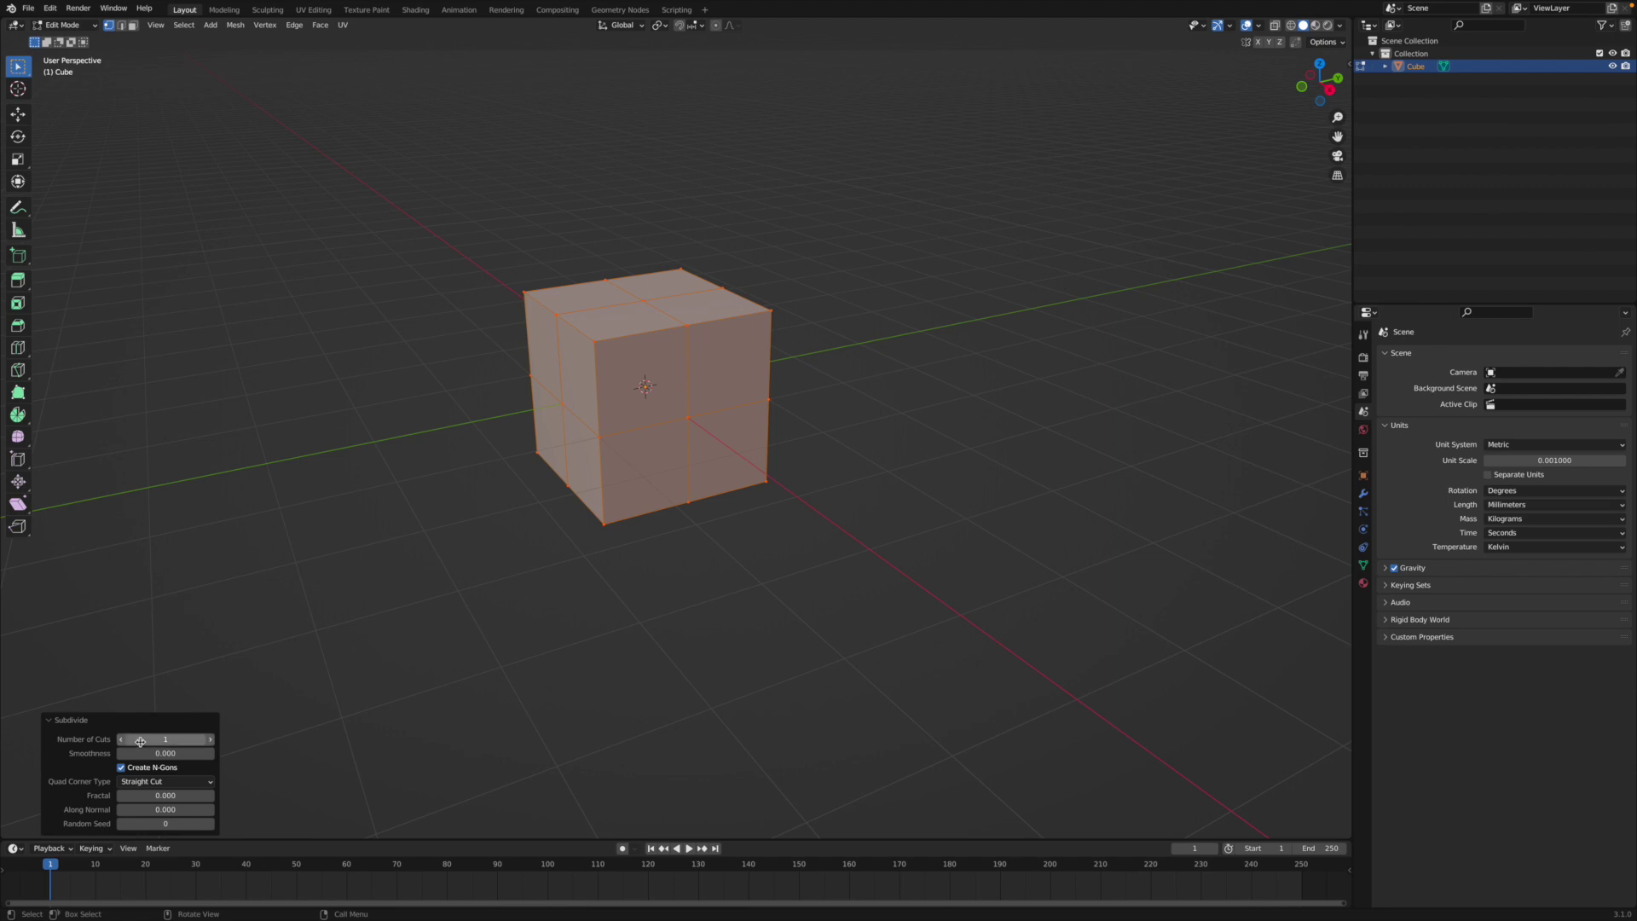
{"action": "left_click", "coordinate": [141, 740]}
{"action": "type", "text": "10"}
{"action": "key", "text": "Return"}
{"action": "left_click", "coordinate": [408, 616]}
{"action": "middle_click_drag", "start_coordinate": [598, 613], "coordinate": [665, 611]}
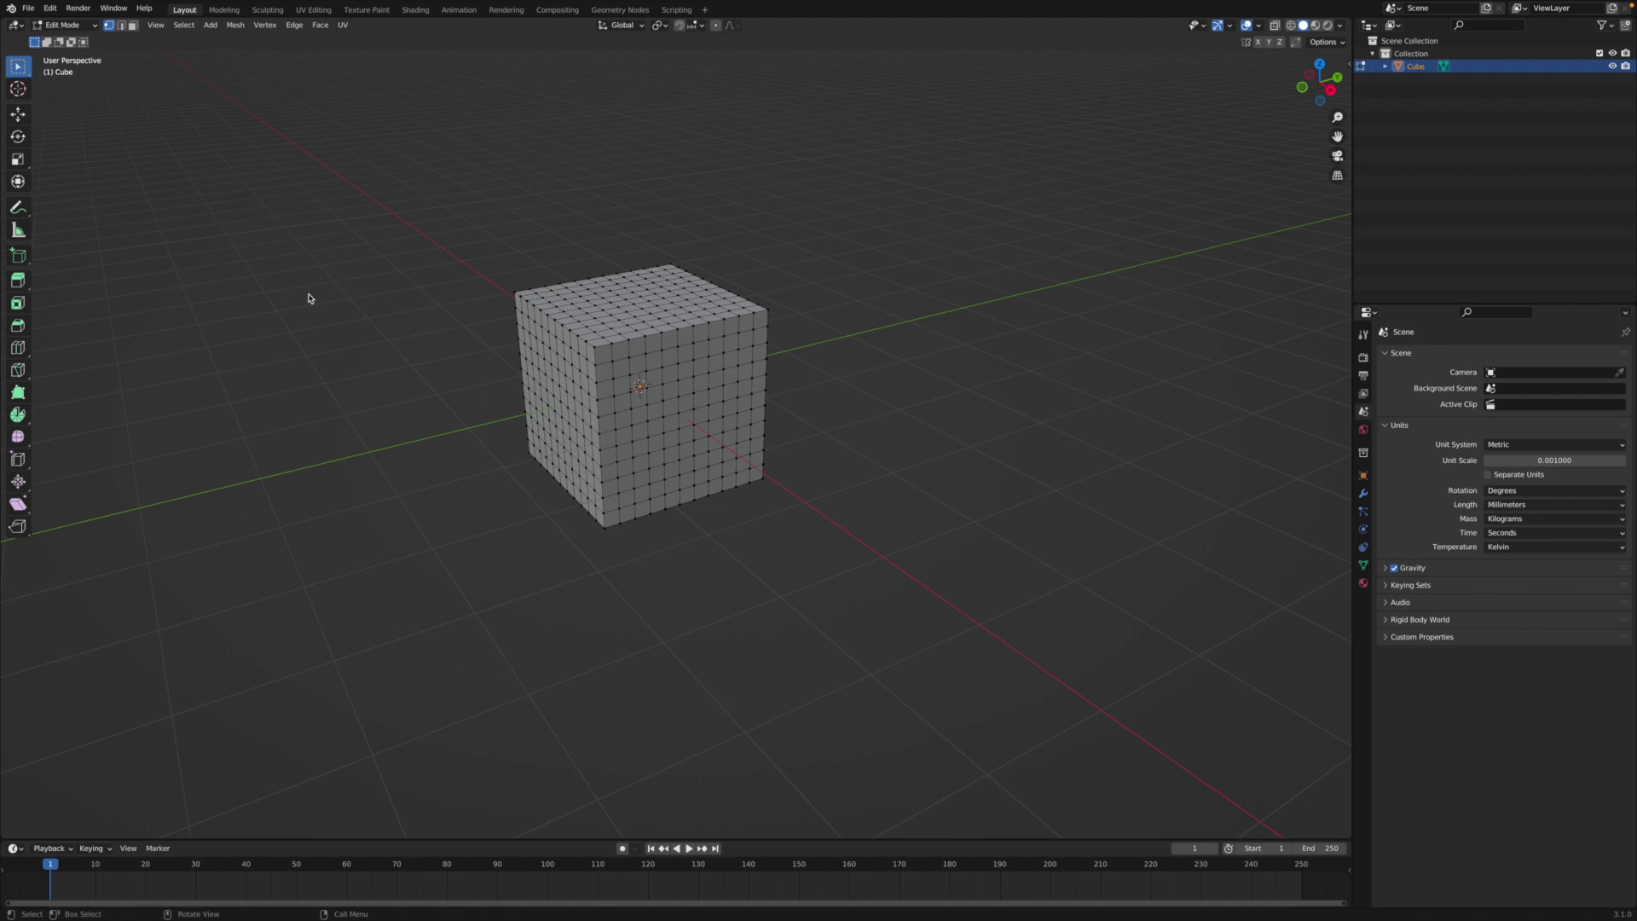
Step: Return to Object Mode and add a Multiresolution modifier to the cube
{"action": "left_click", "coordinate": [65, 28]}
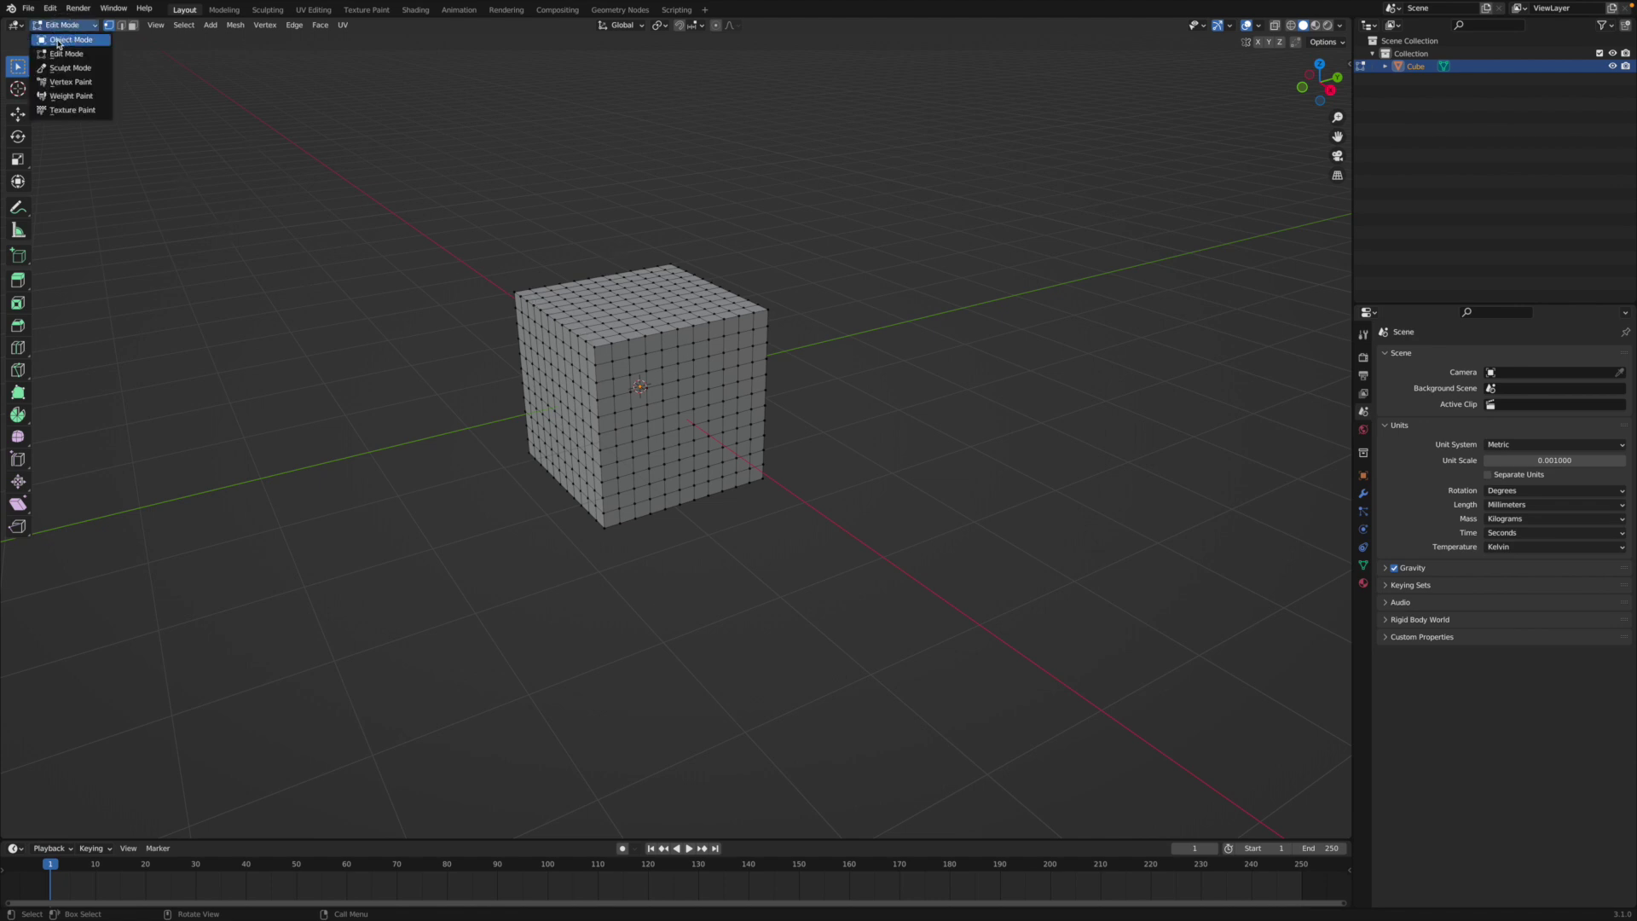
{"action": "left_click", "coordinate": [58, 41]}
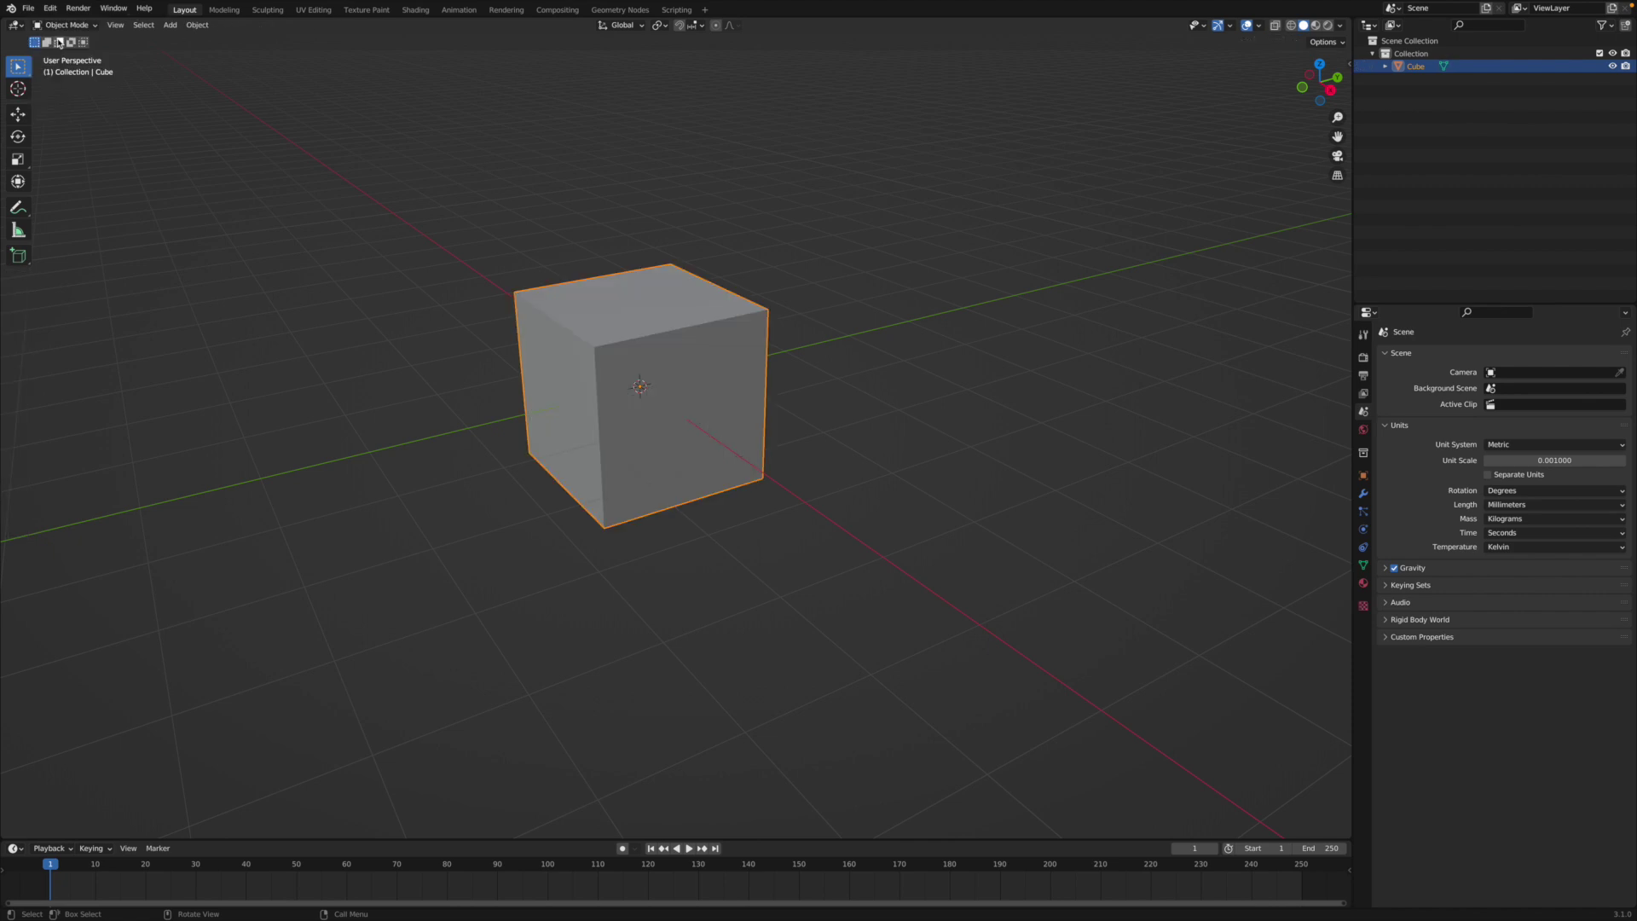
{"action": "left_click", "coordinate": [1362, 494]}
{"action": "left_click", "coordinate": [1396, 356]}
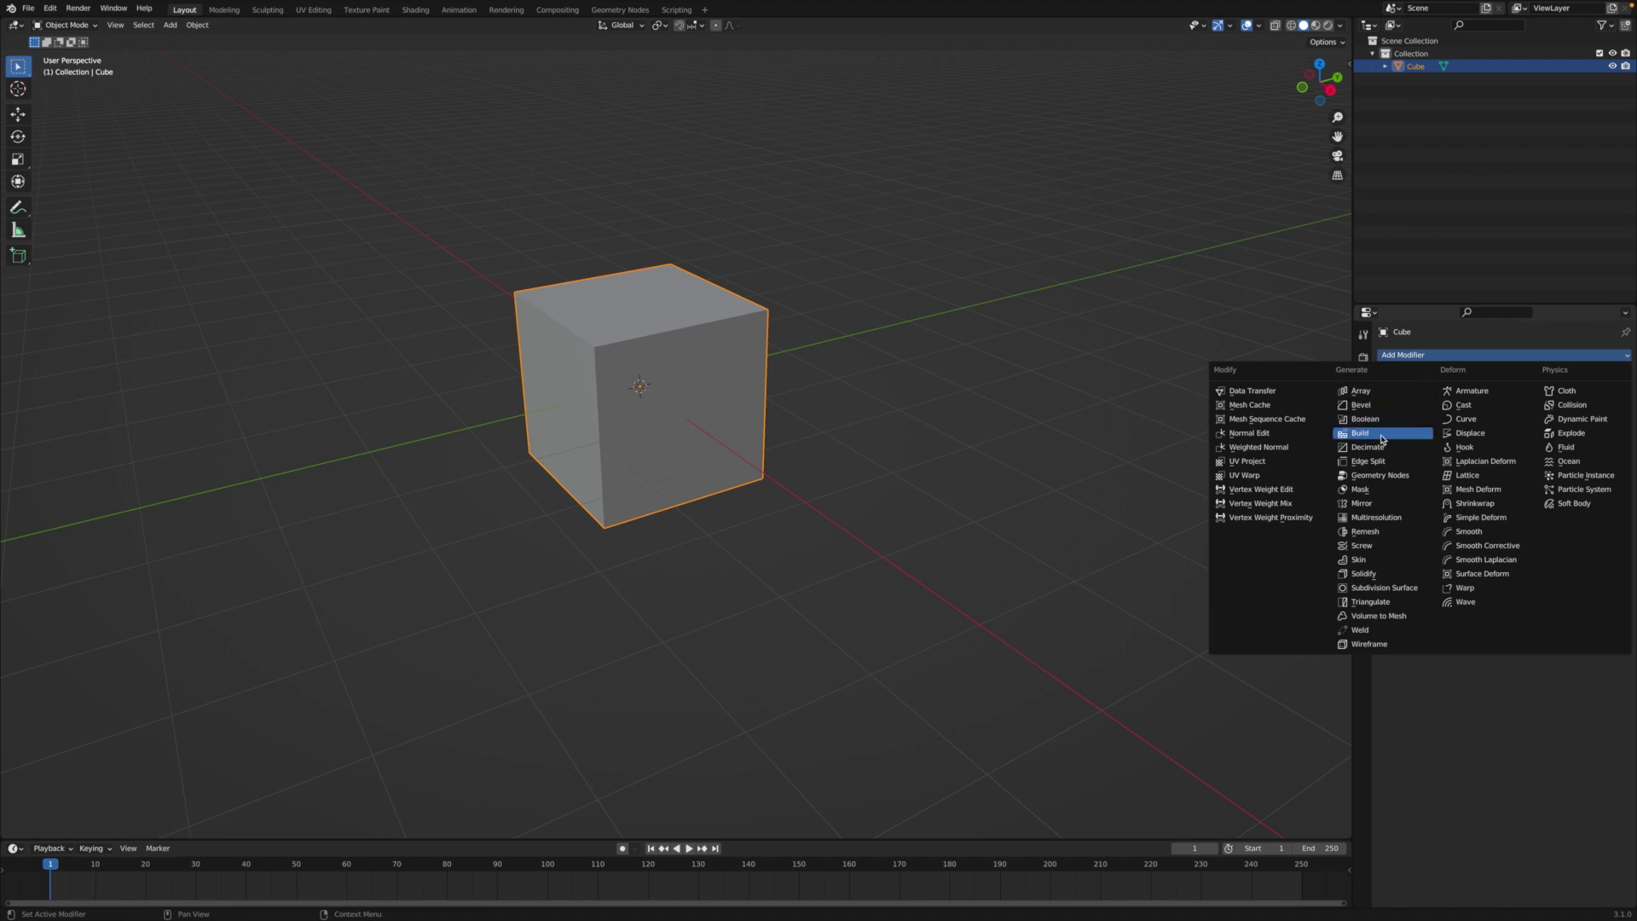
{"action": "left_click", "coordinate": [1393, 520]}
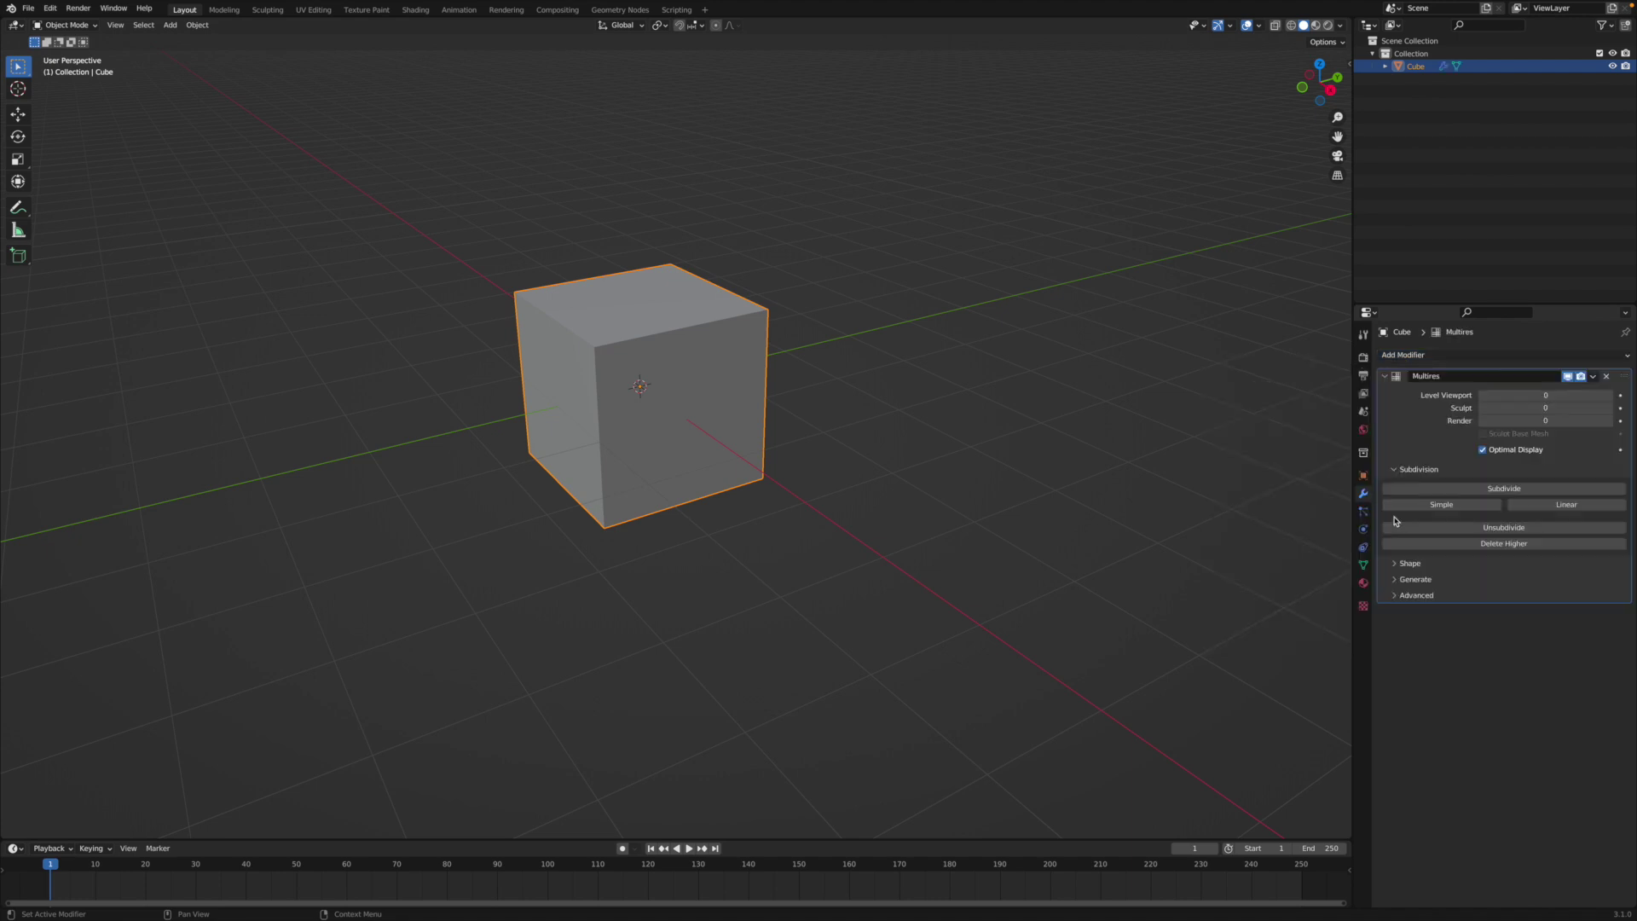
Step: Subdivide the Multires modifier up to level 5, then deselect the rounded cube
{"action": "left_click", "coordinate": [1504, 491]}
{"action": "left_click", "coordinate": [1514, 494]}
{"action": "left_click", "coordinate": [1514, 495]}
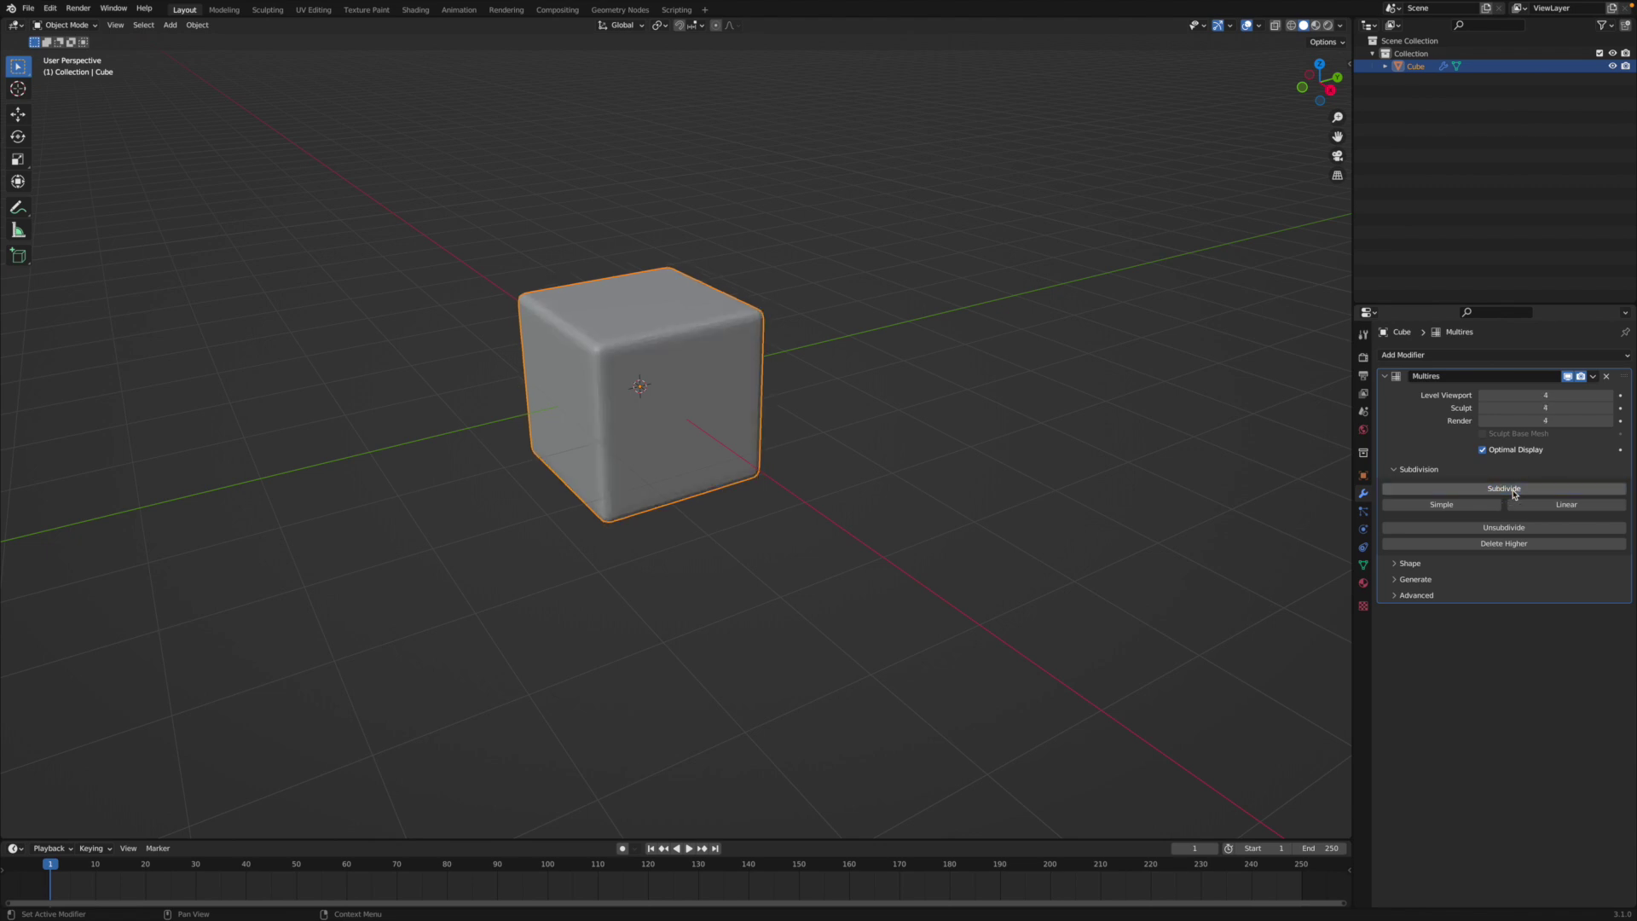
{"action": "left_click", "coordinate": [1479, 498]}
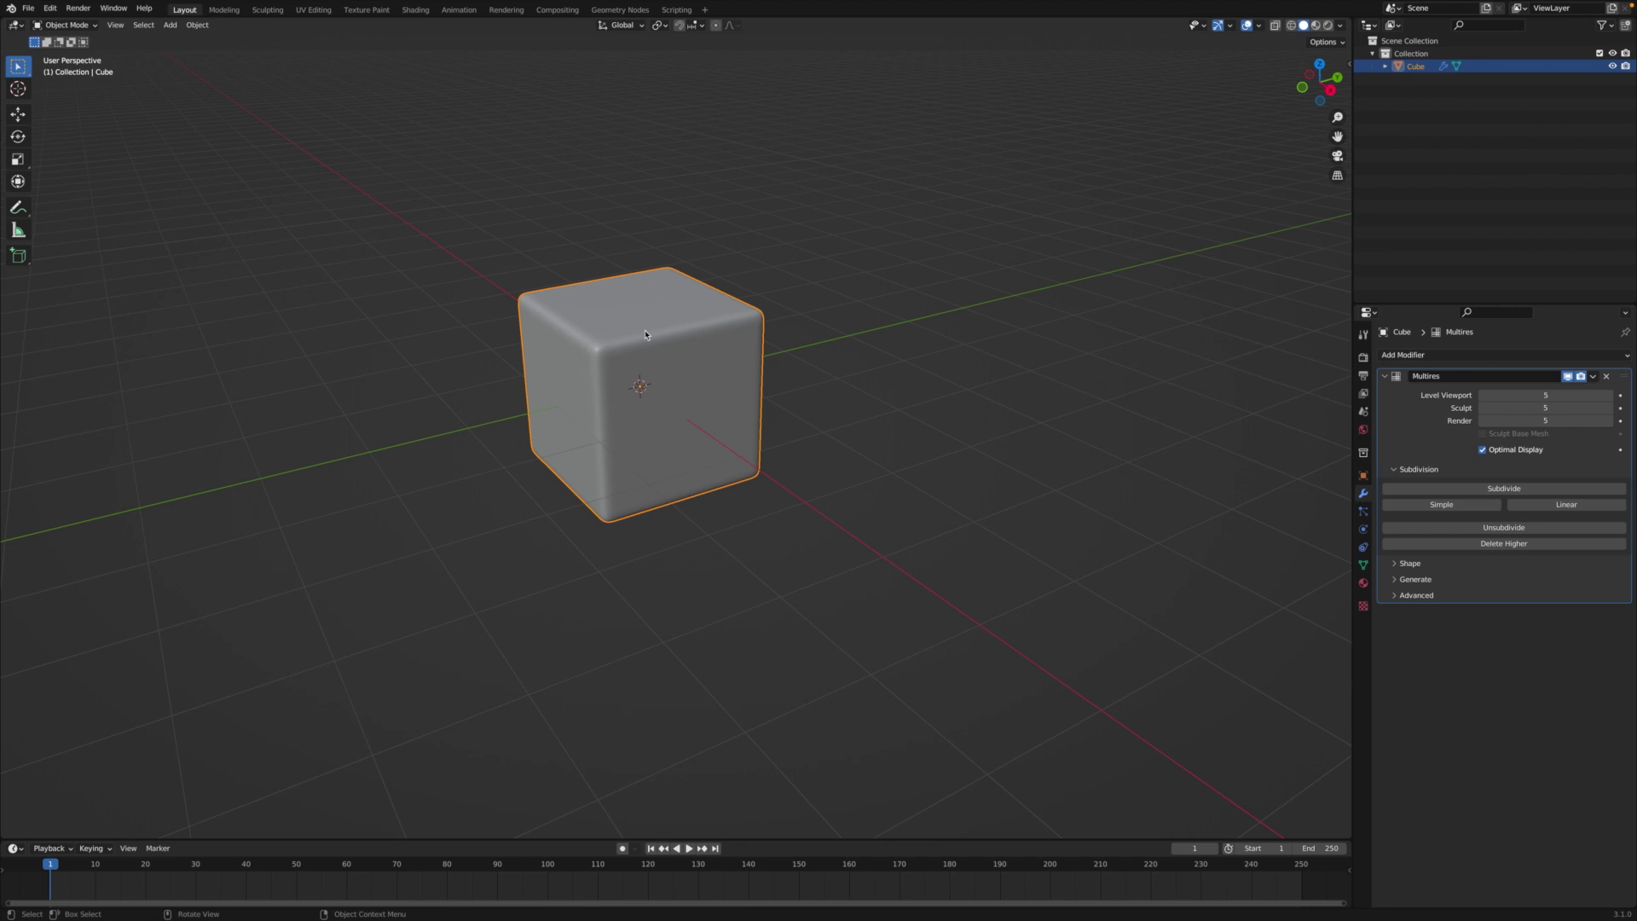
{"action": "left_click", "coordinate": [1050, 483]}
{"action": "middle_click_drag", "start_coordinate": [1052, 474], "coordinate": [974, 463]}
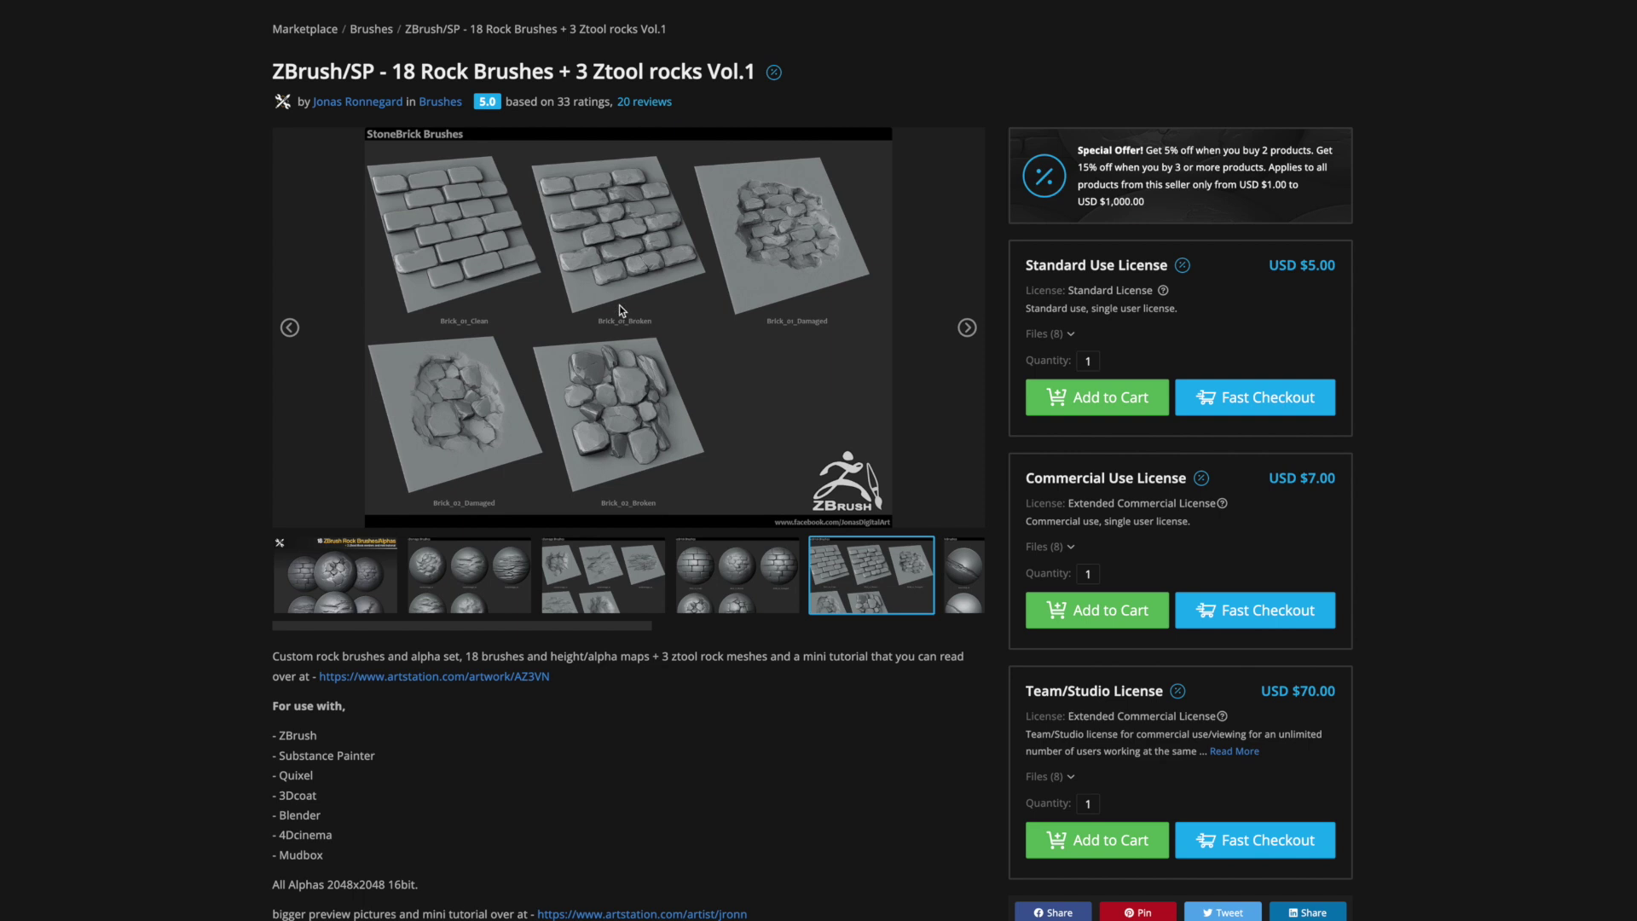
Step: Highlight the USD $5.00 Standard Use License price on the rock brushes page
{"action": "left_click_drag", "start_coordinate": [1269, 263], "coordinate": [1339, 278]}
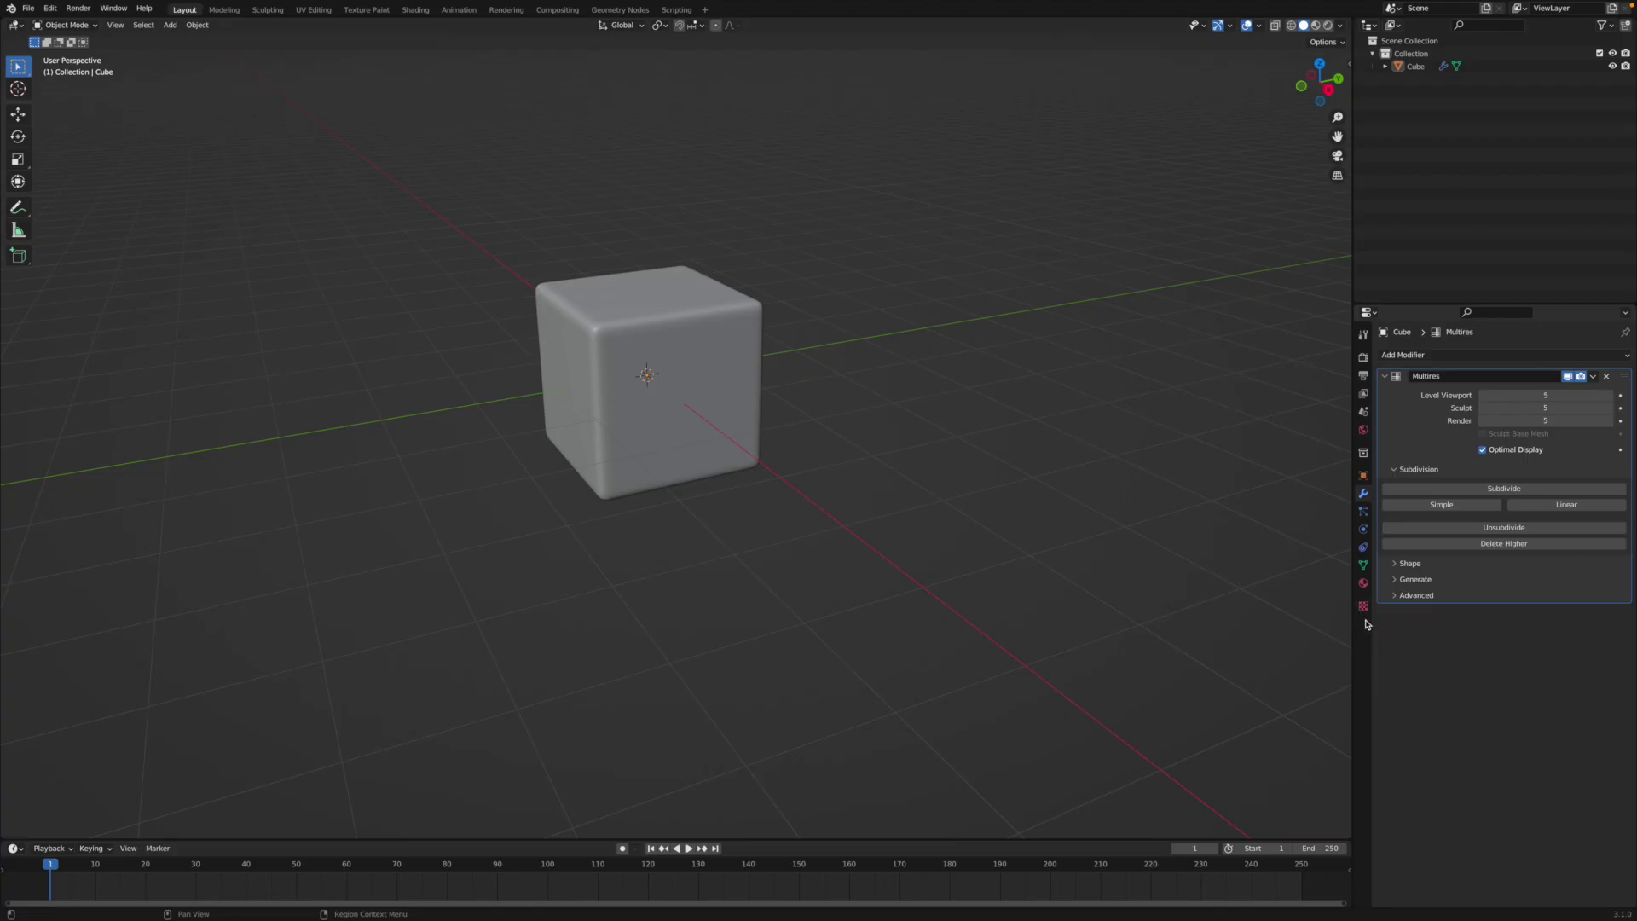
Step: Create a new brush texture and open JRO_Bricks01_Broken.jpg as its image
{"action": "left_click", "coordinate": [1362, 607]}
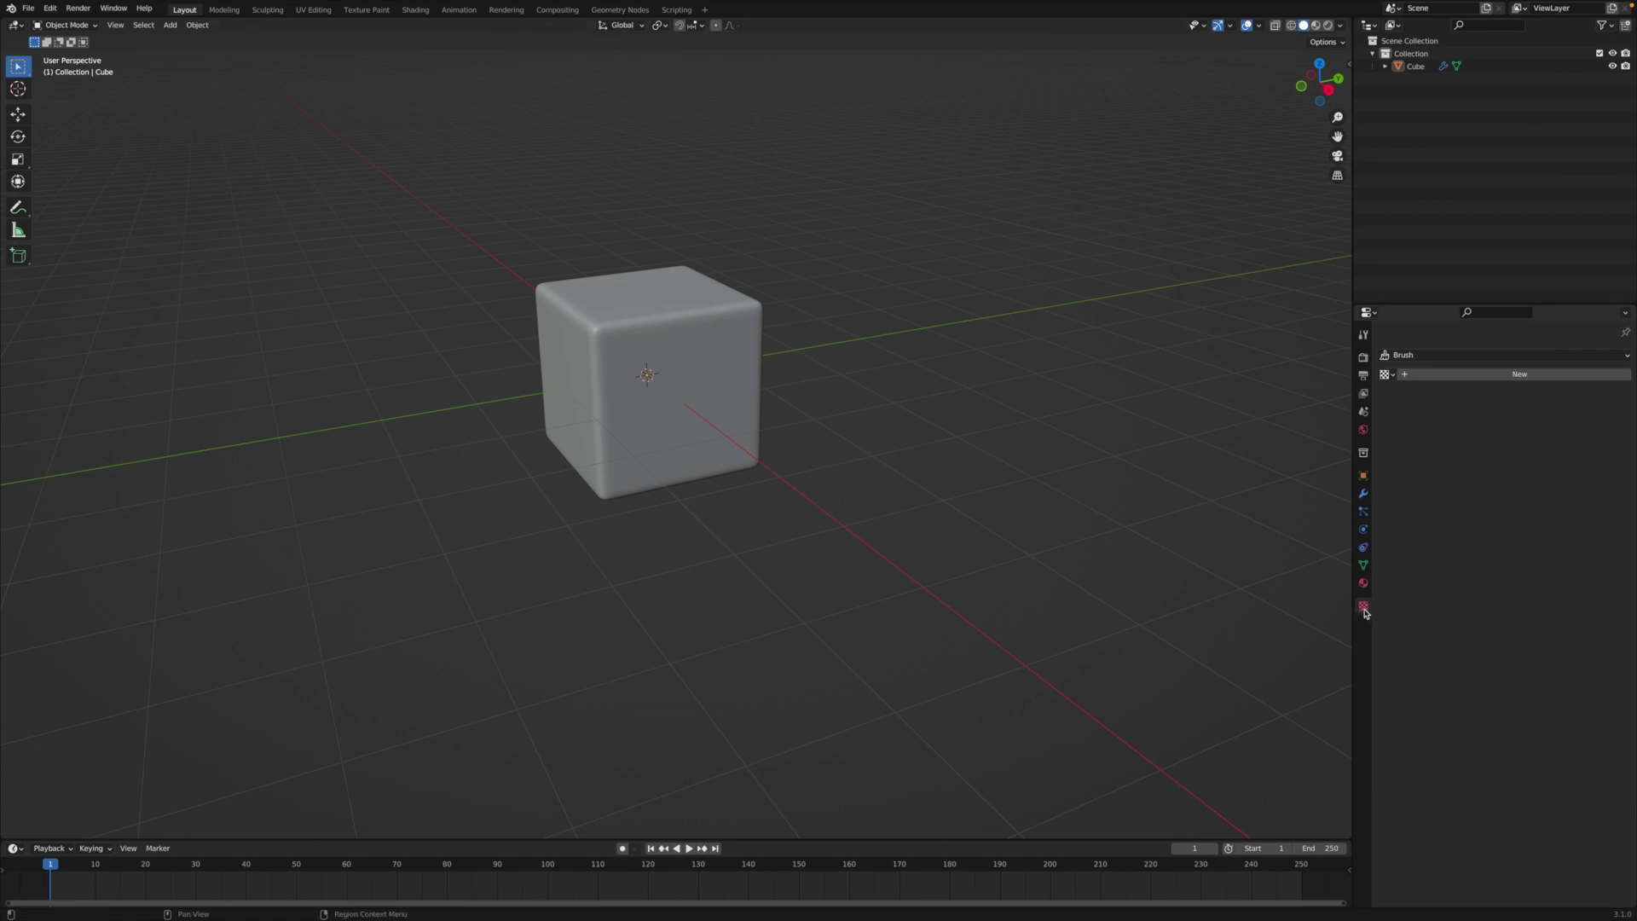
{"action": "left_click", "coordinate": [1468, 376]}
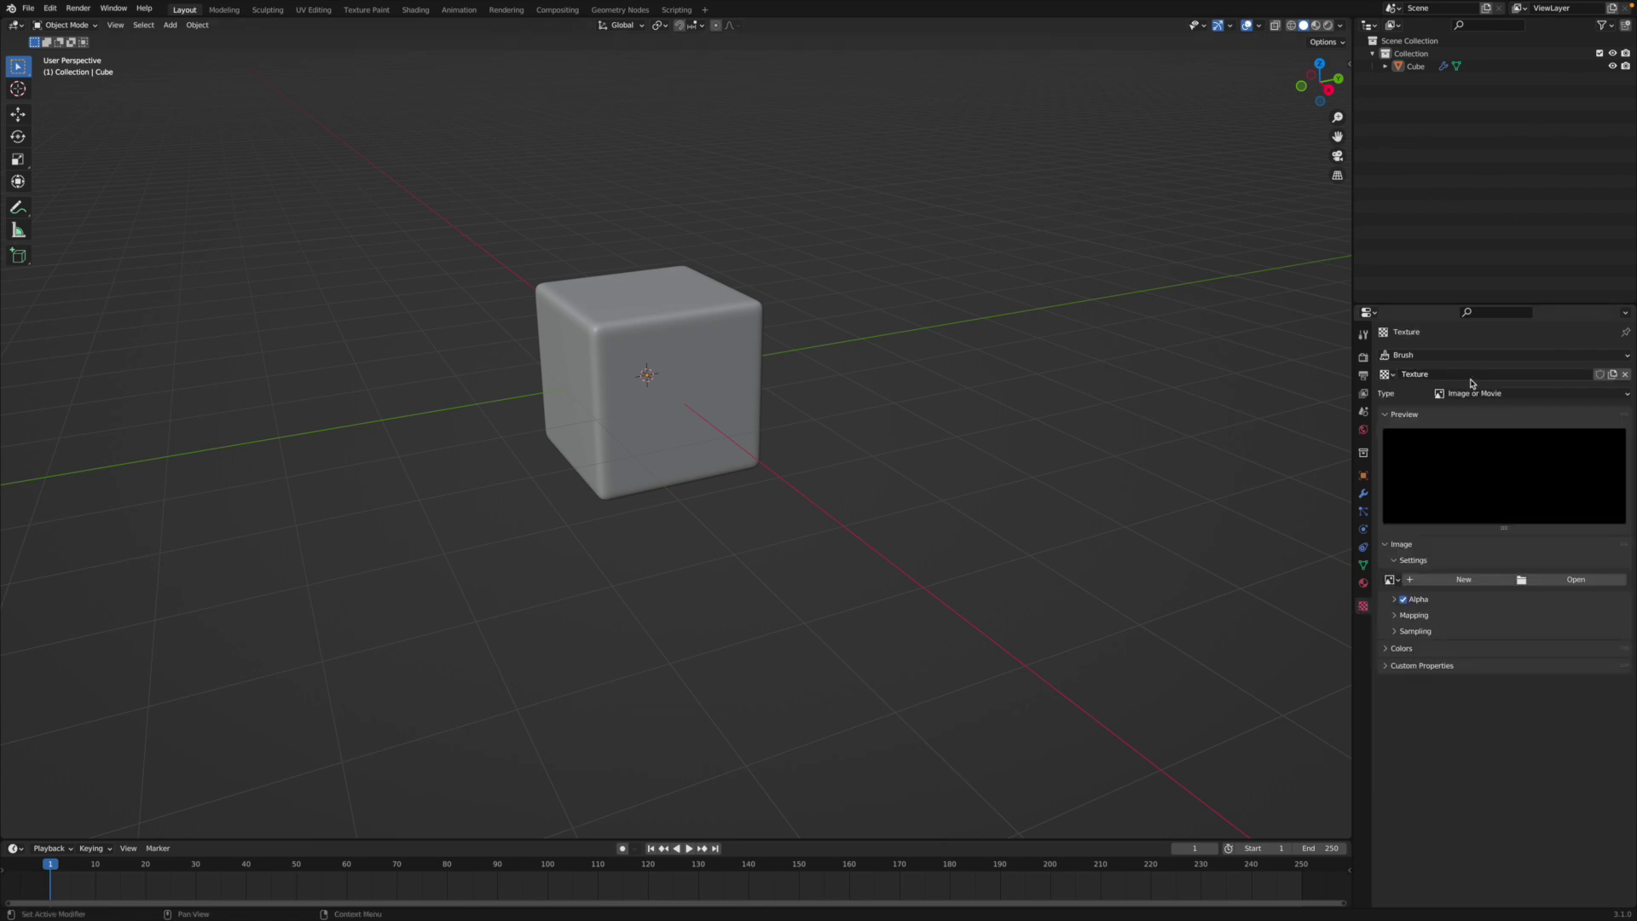
{"action": "left_click", "coordinate": [1577, 579]}
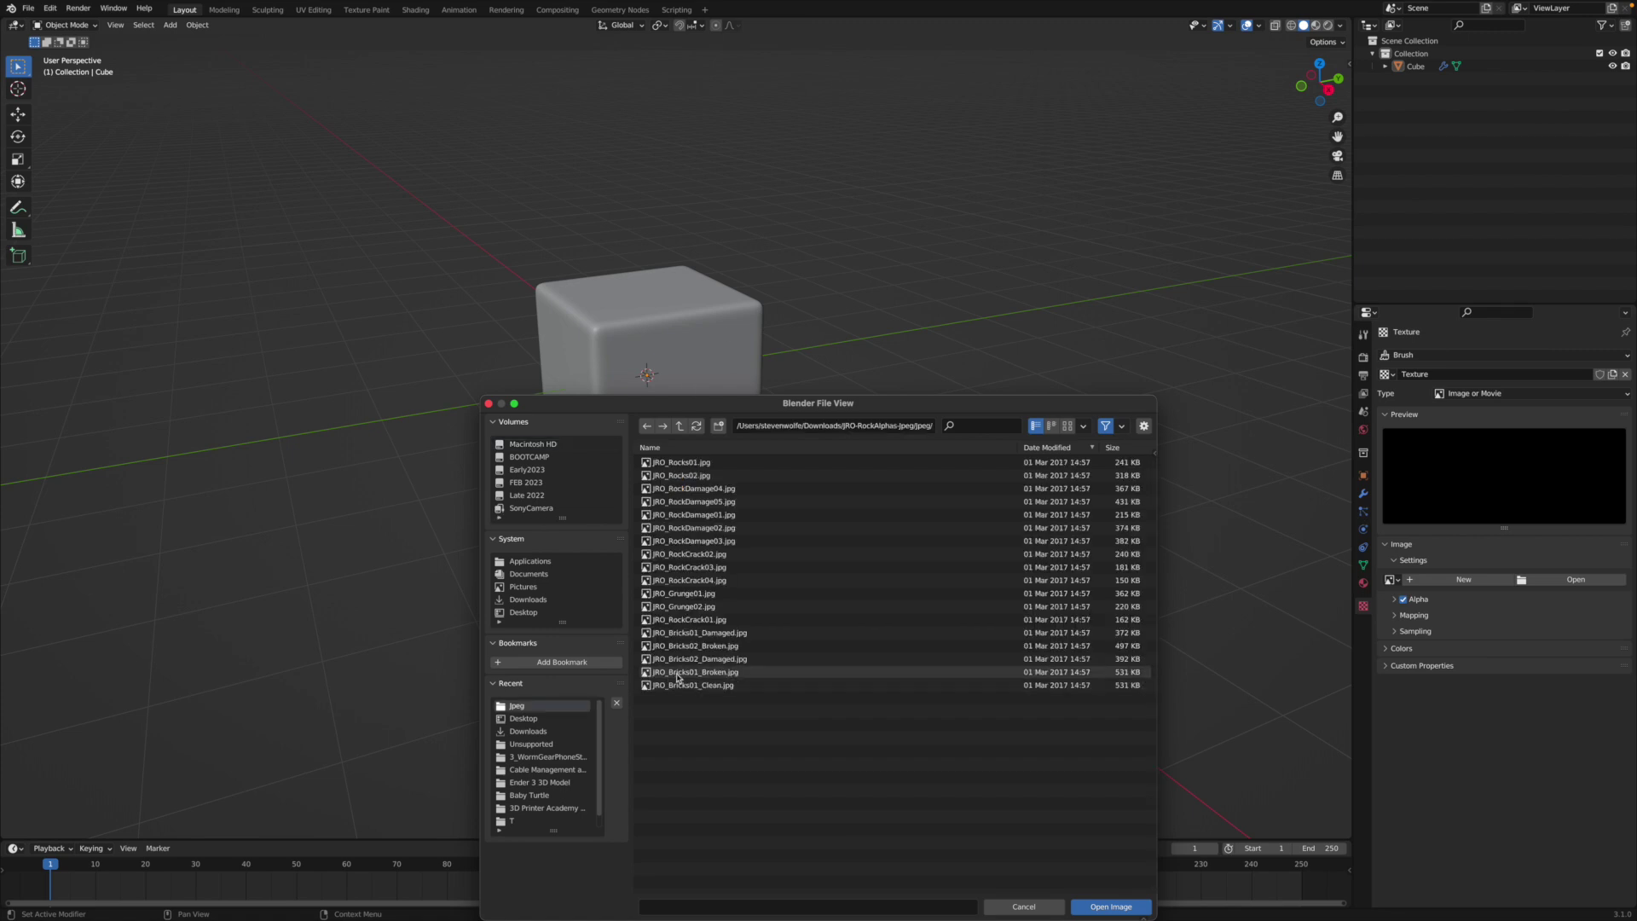
{"action": "left_click", "coordinate": [703, 672]}
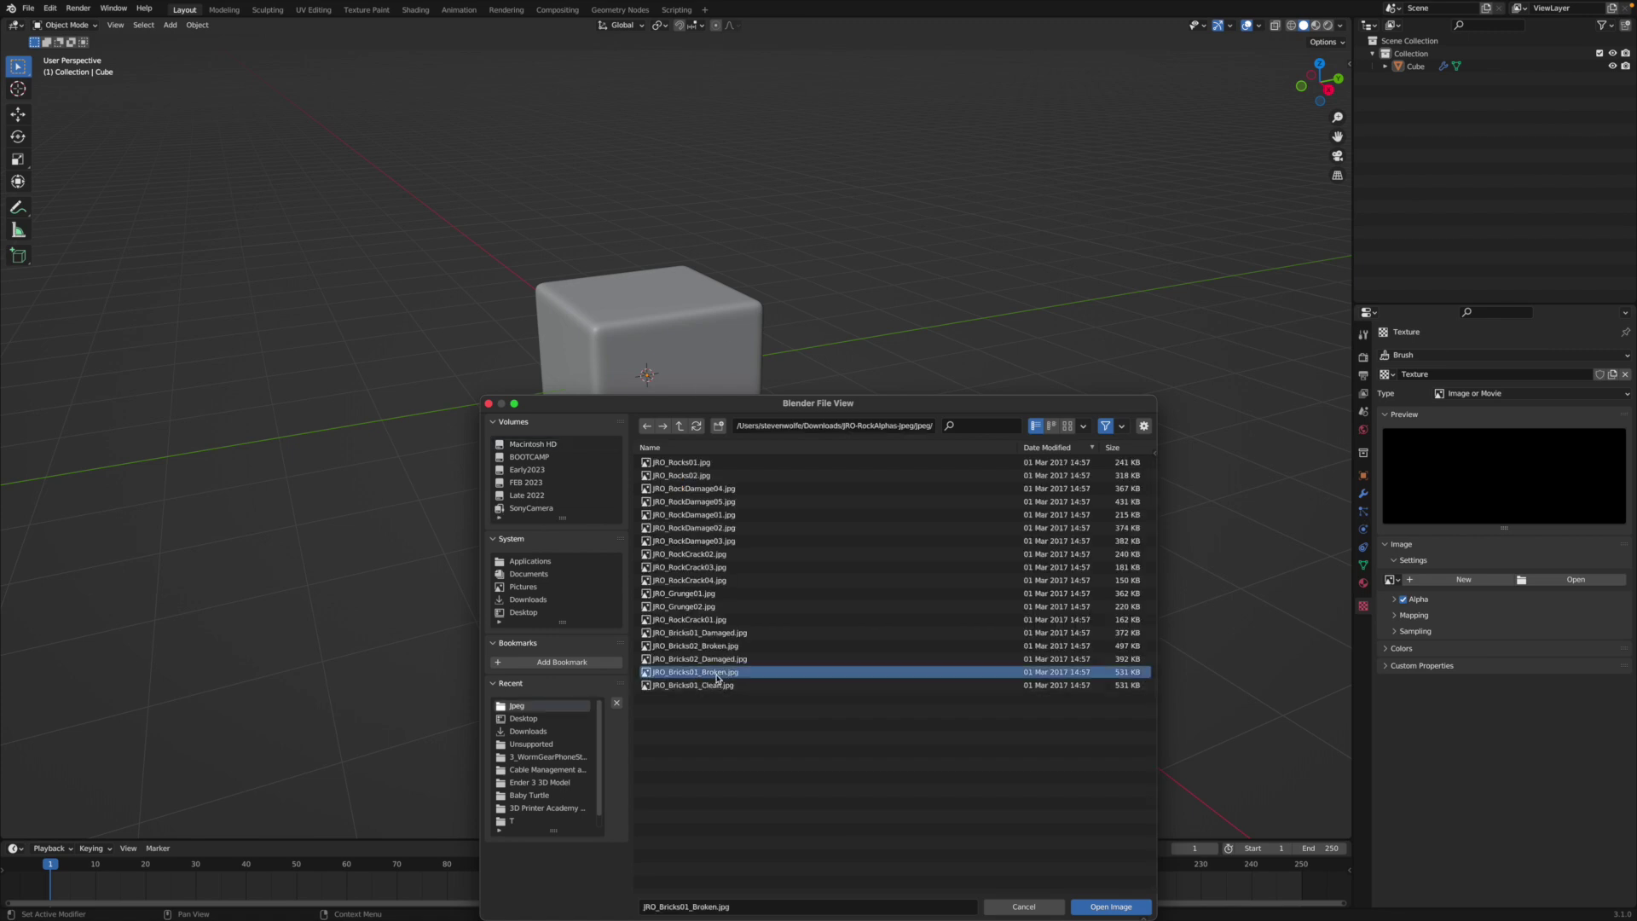
{"action": "left_click", "coordinate": [1110, 907]}
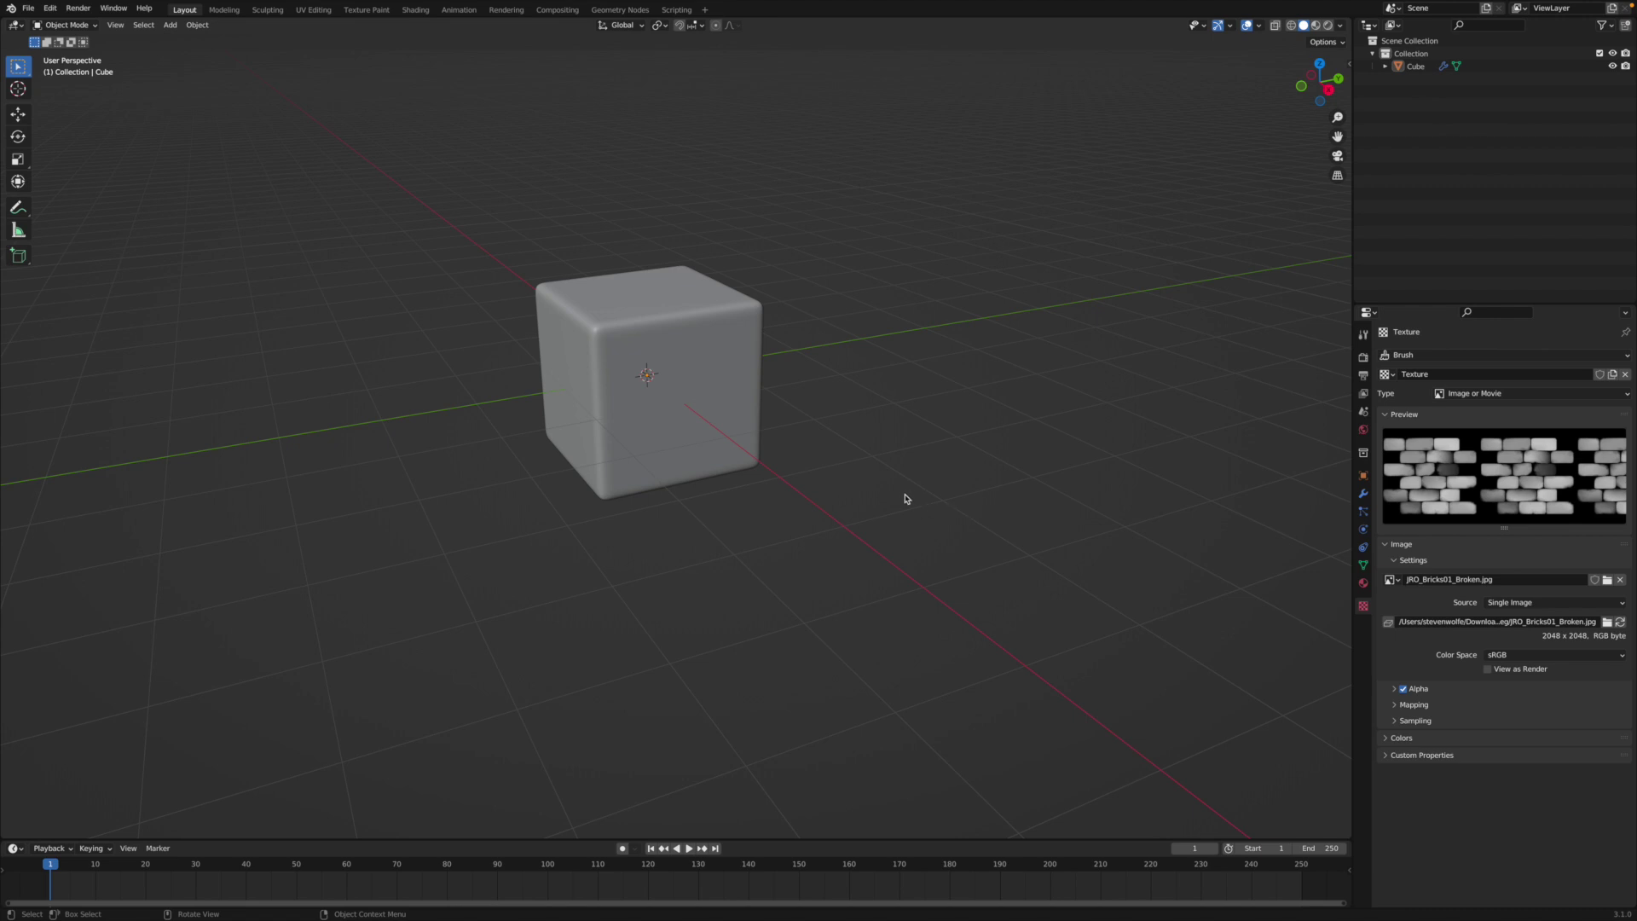
Step: Switch the cube to Sculpt Mode and enable Front Faces Only for the brush
{"action": "left_click", "coordinate": [70, 26]}
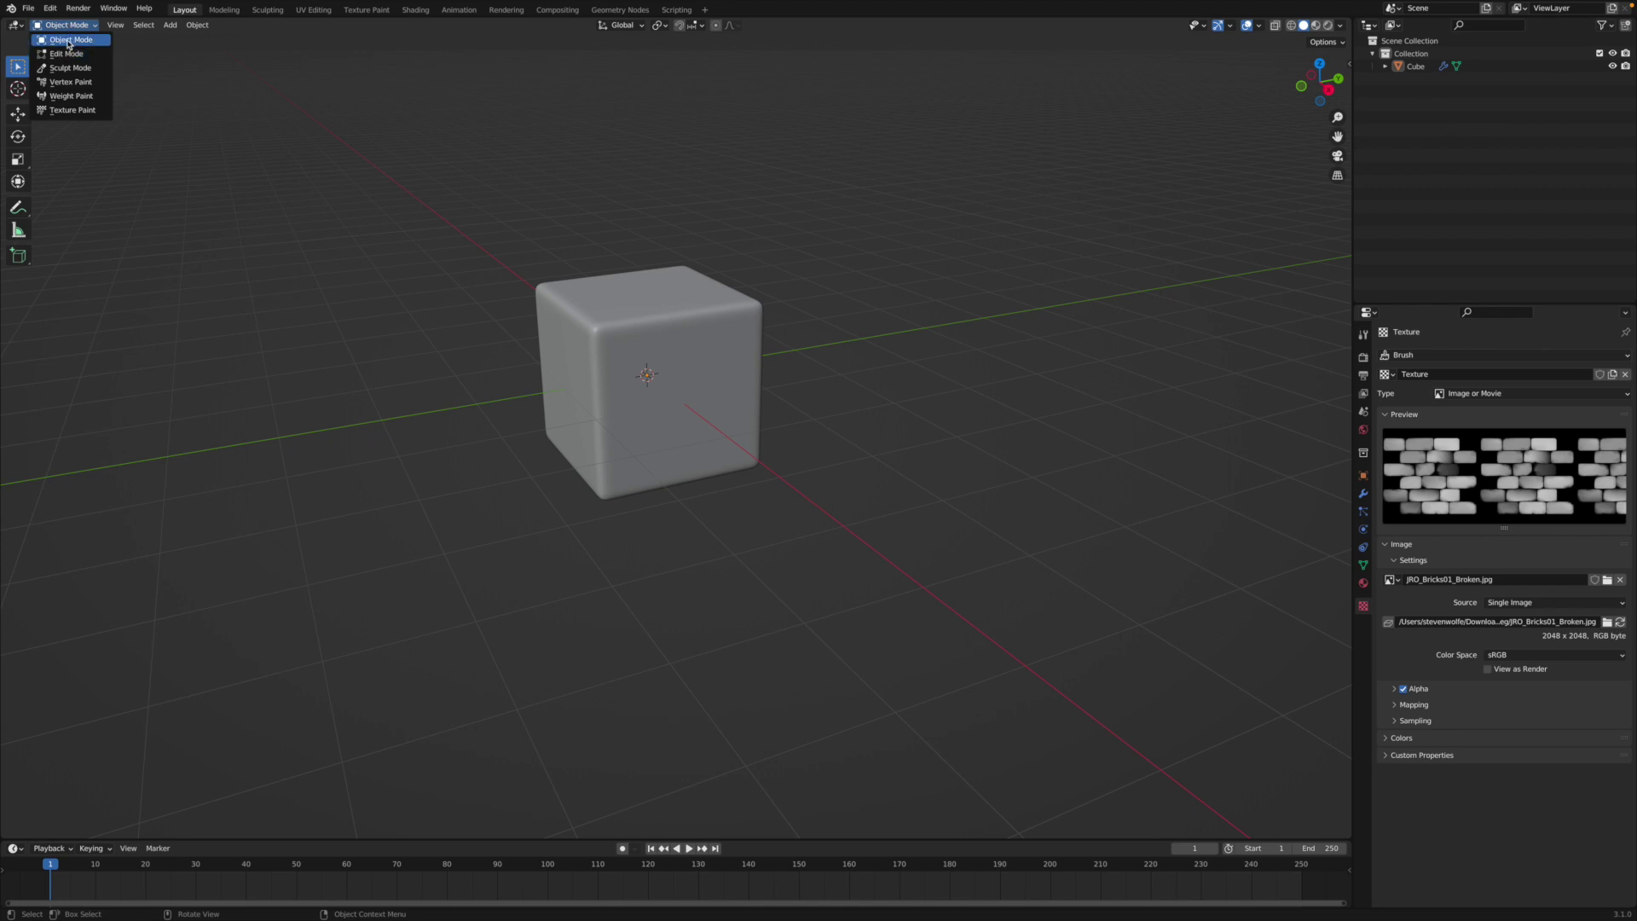
{"action": "left_click", "coordinate": [68, 71]}
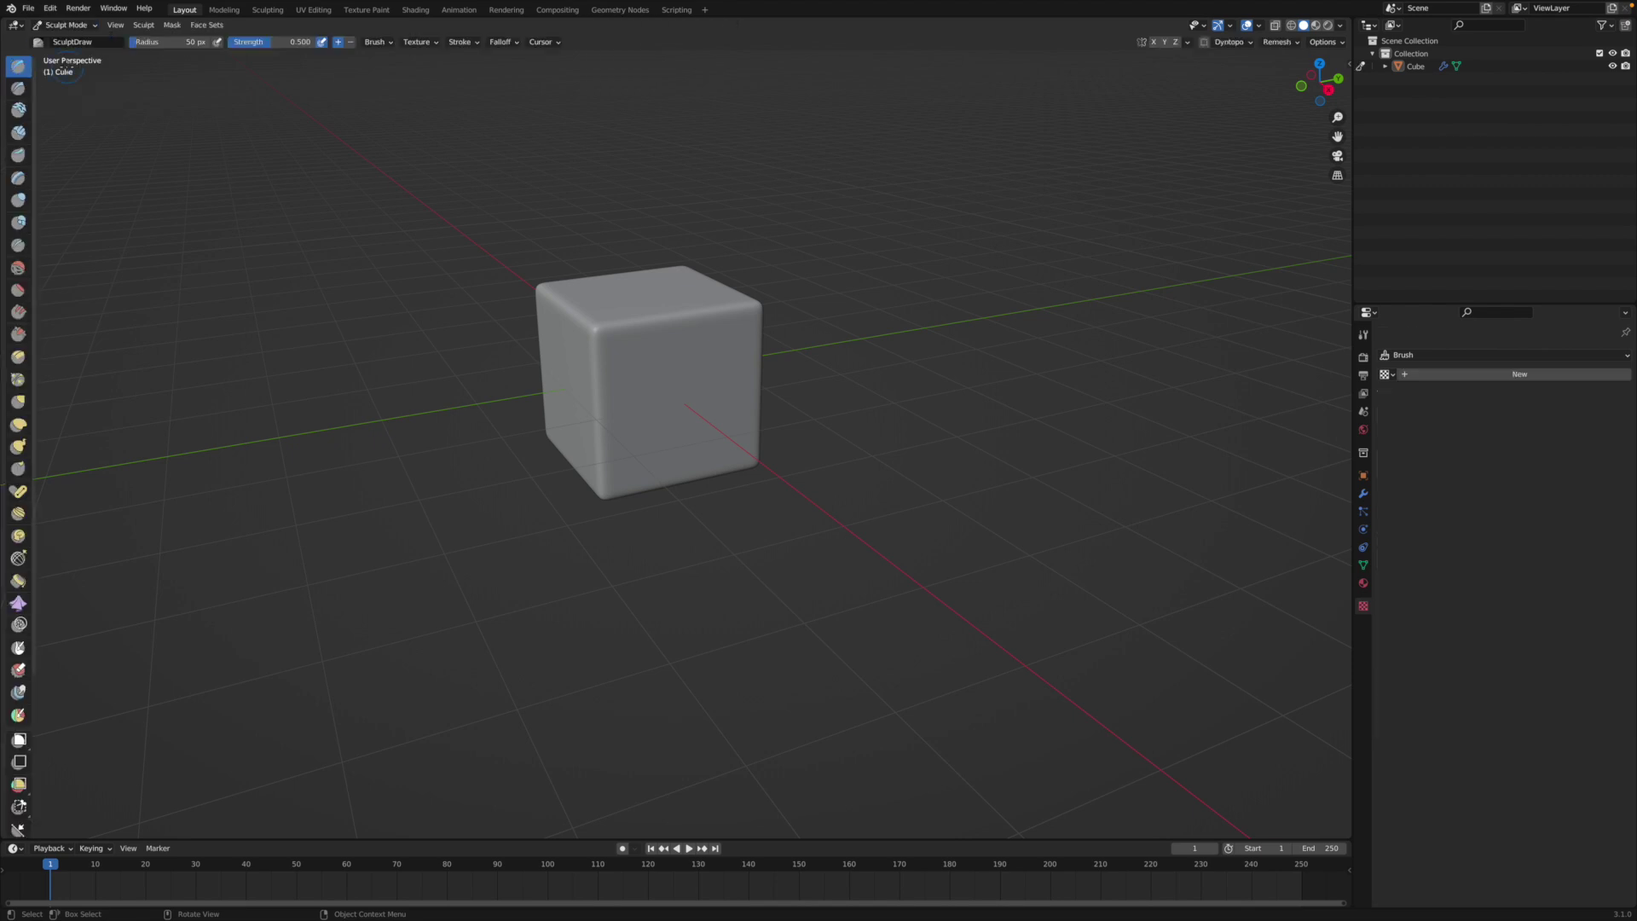
{"action": "left_click", "coordinate": [1363, 336]}
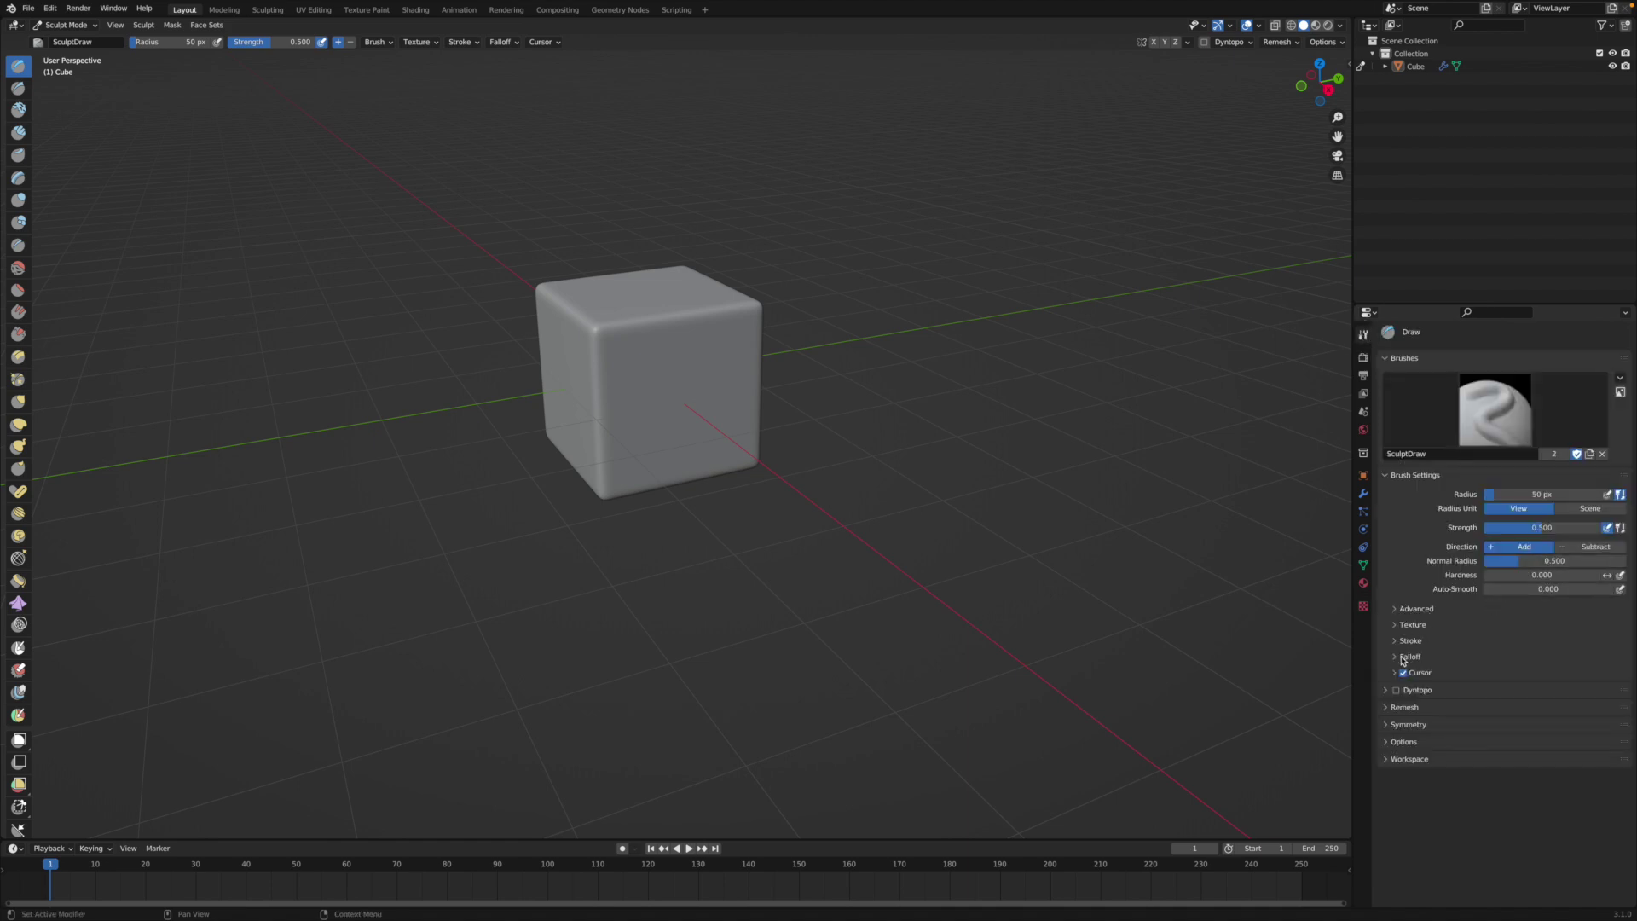
{"action": "left_click", "coordinate": [1393, 609]}
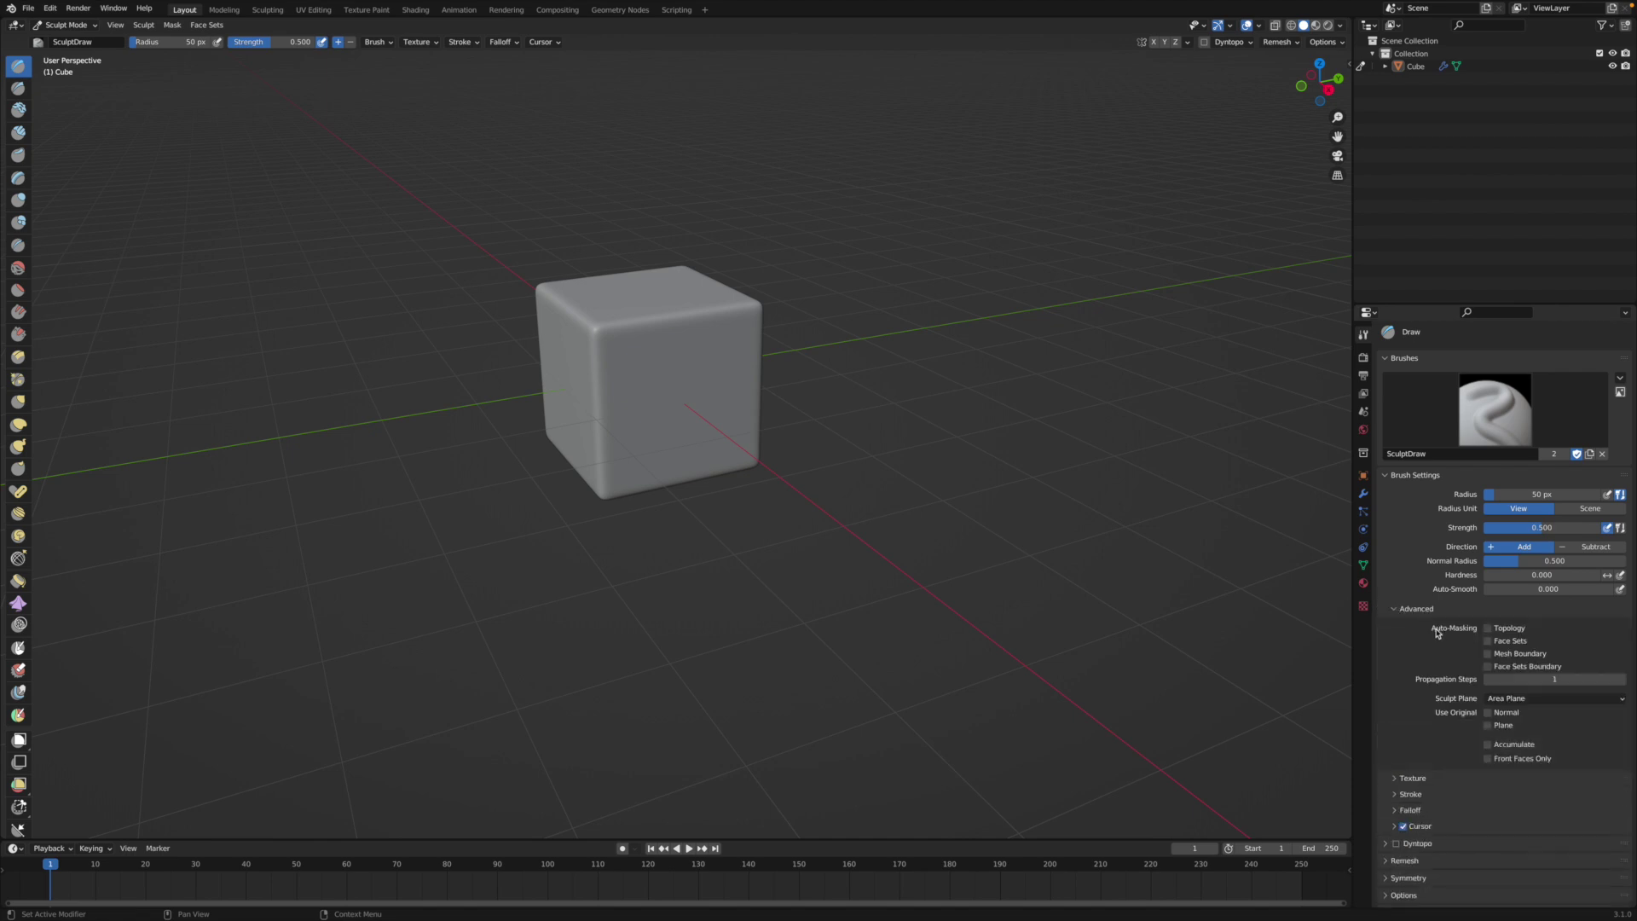
{"action": "left_click", "coordinate": [1489, 759]}
{"action": "left_click", "coordinate": [1398, 616]}
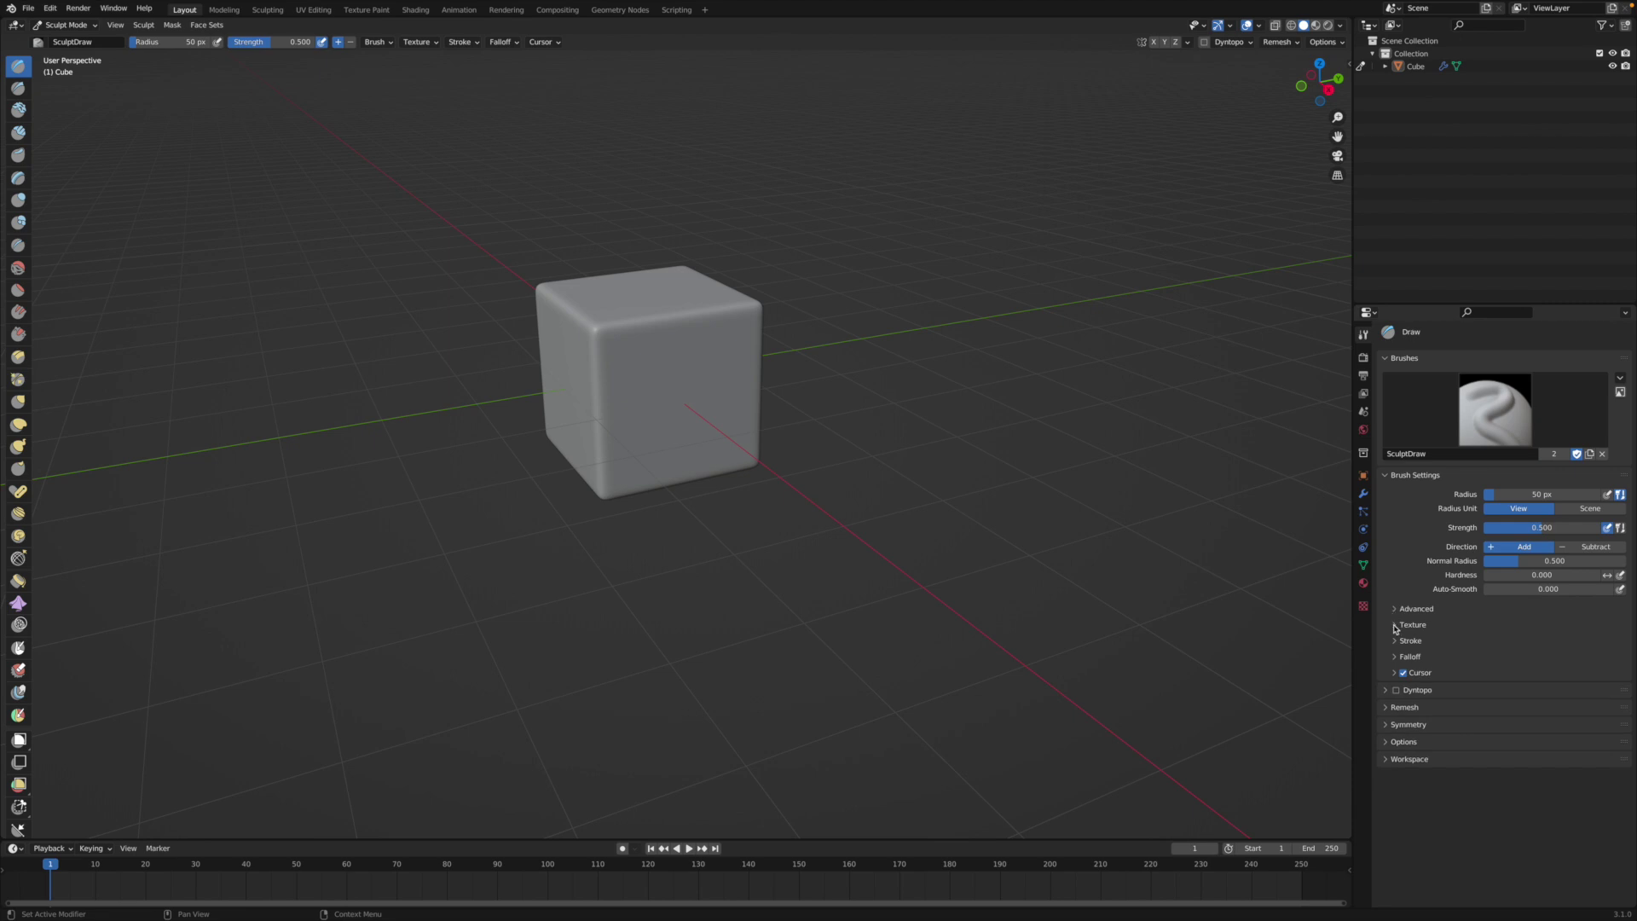
Step: Assign the brick texture to the brush with Stencil mapping
{"action": "left_click", "coordinate": [1396, 629]}
{"action": "left_click", "coordinate": [1498, 673]}
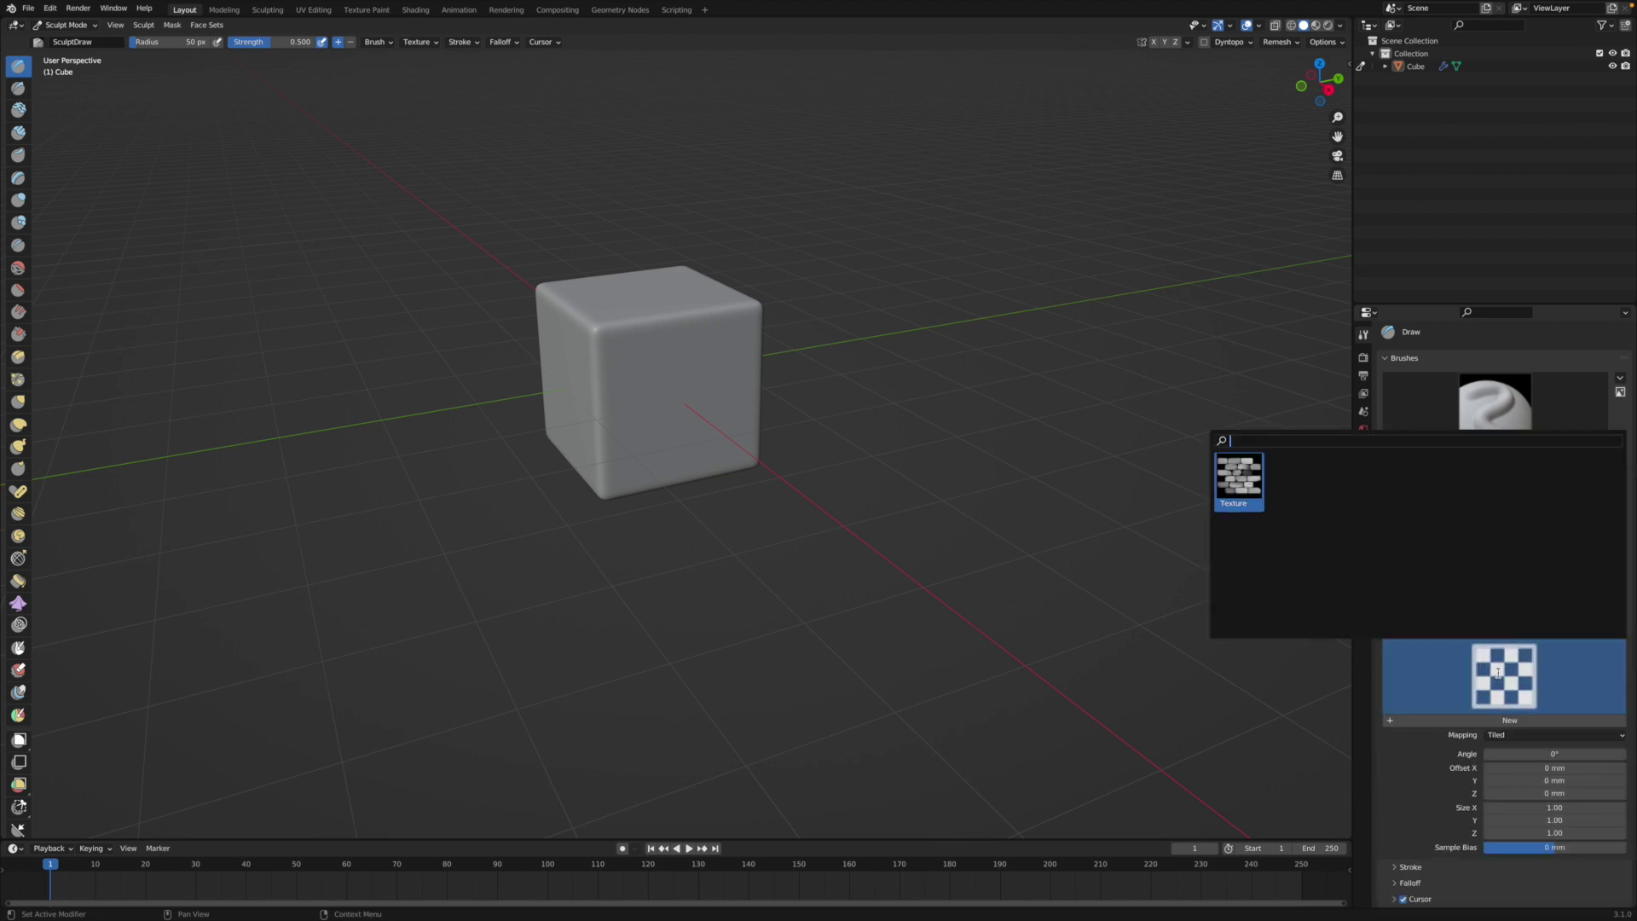
{"action": "left_click", "coordinate": [1241, 482]}
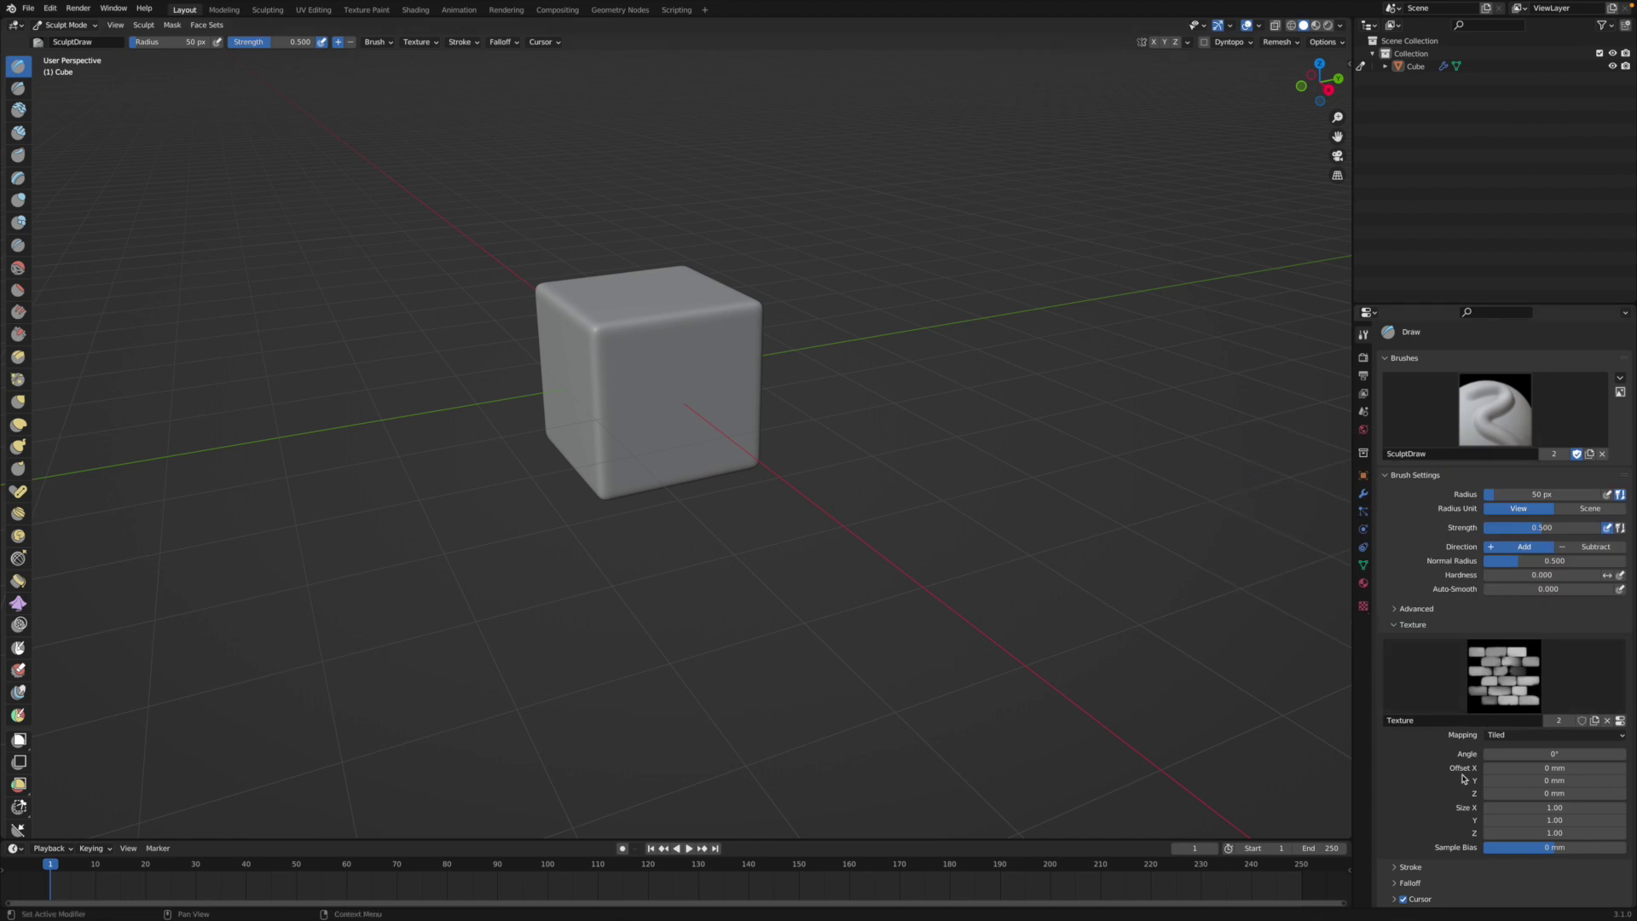
{"action": "left_click", "coordinate": [1495, 736]}
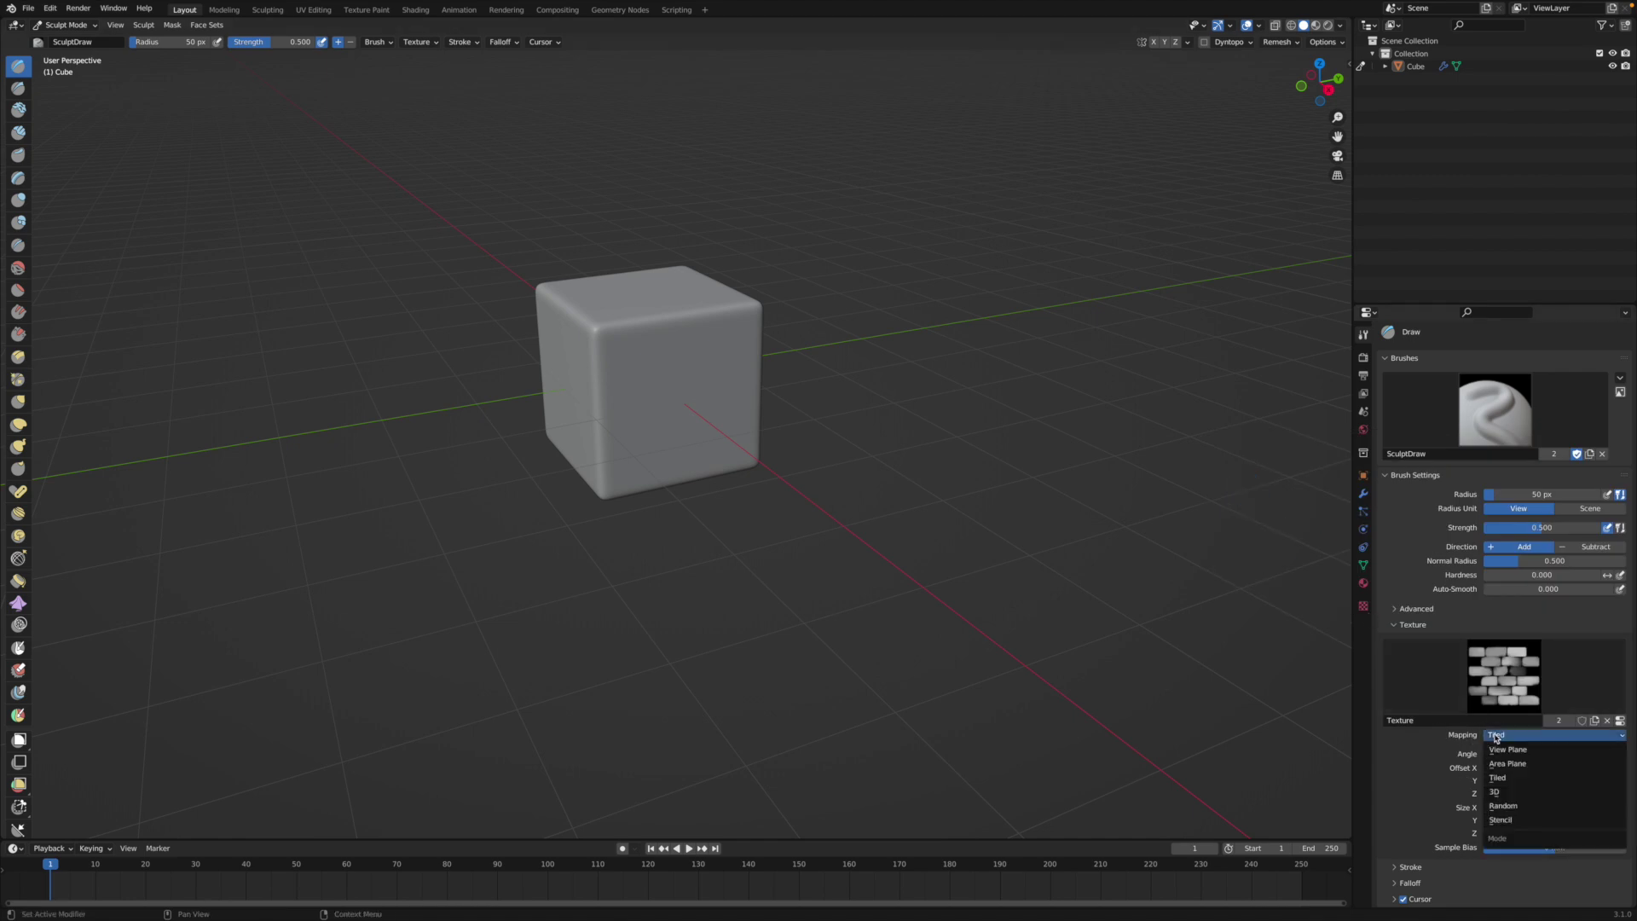
{"action": "left_click", "coordinate": [1503, 820]}
{"action": "scroll", "coordinate": [1405, 780], "scroll_direction": "down", "scroll_amount": 2}
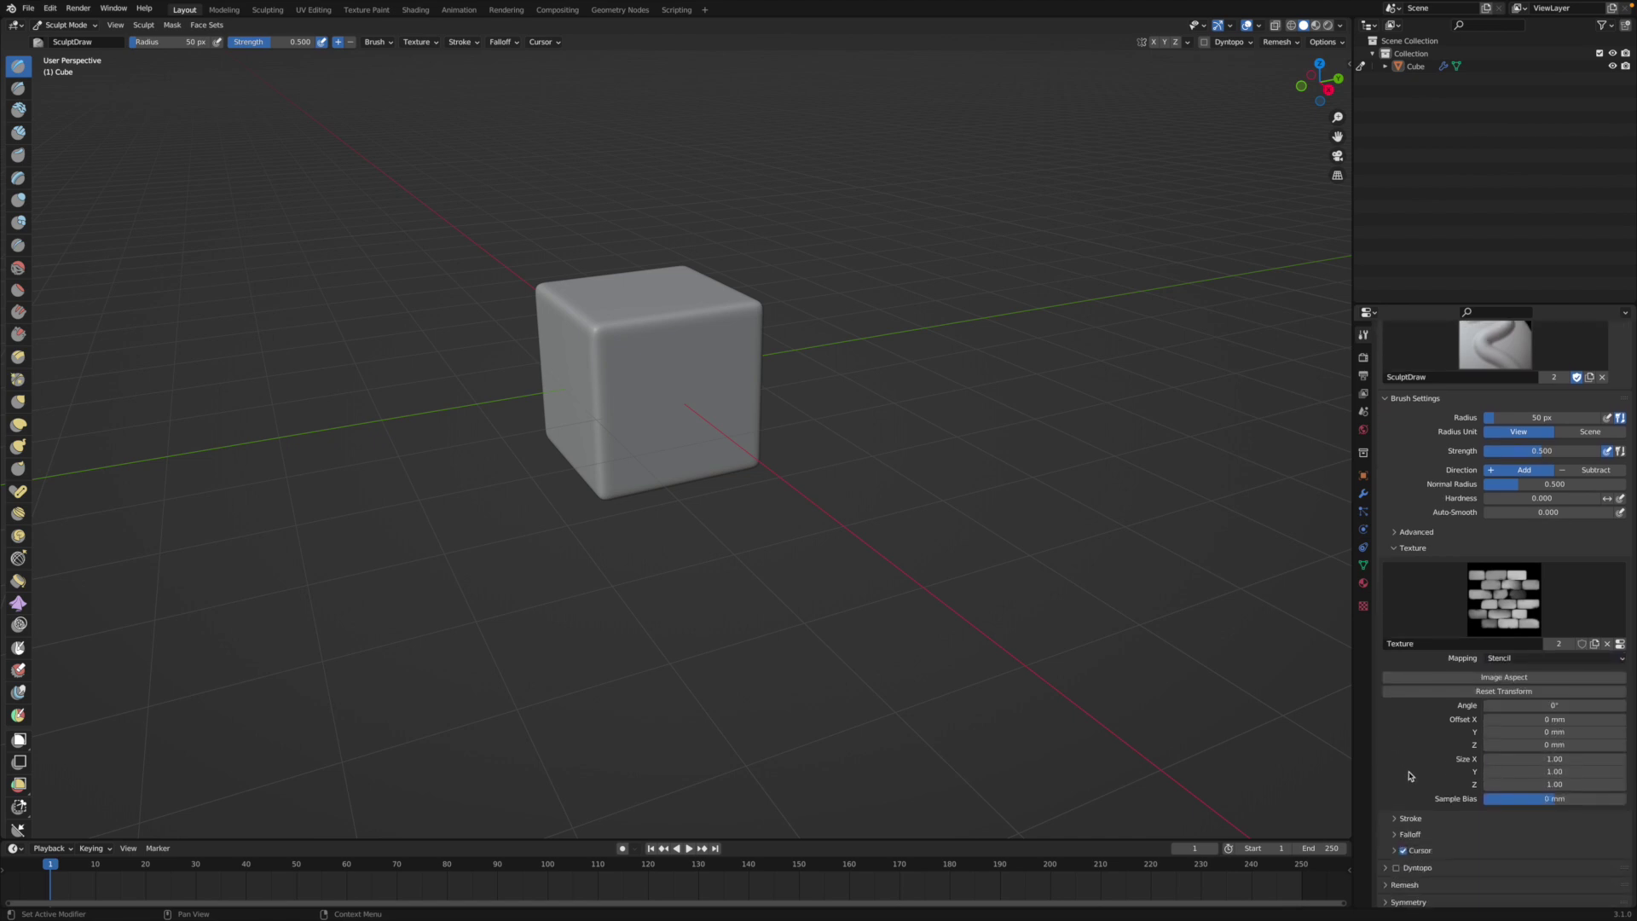
{"action": "left_click", "coordinate": [1396, 548]}
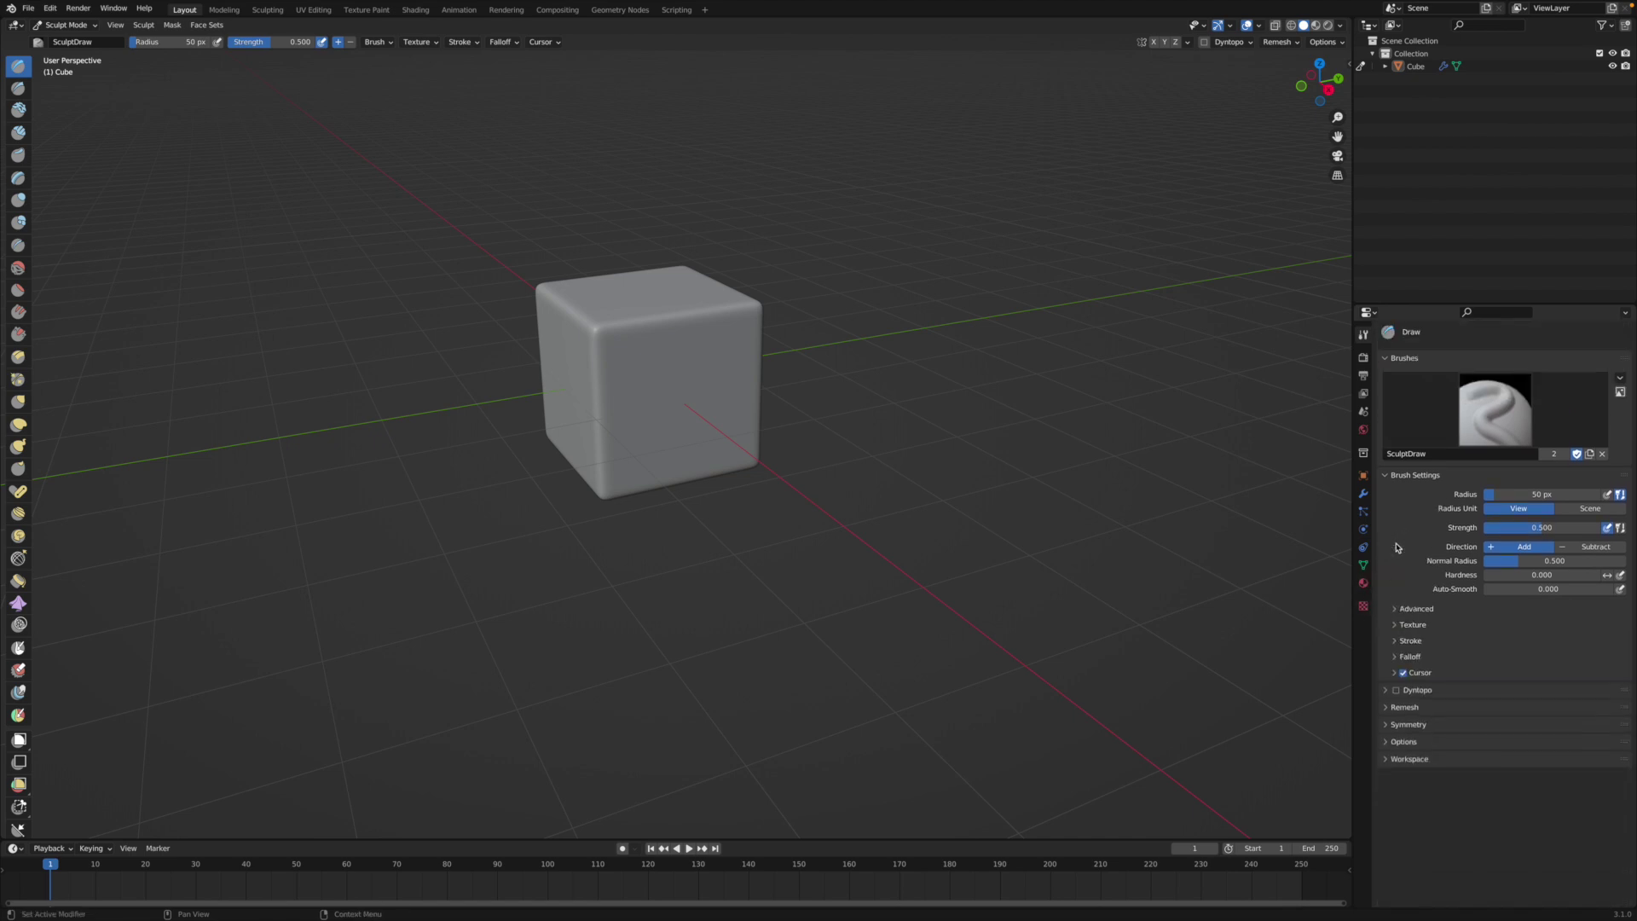
Step: Set the brush falloff preset to Constant
{"action": "left_click", "coordinate": [1411, 658]}
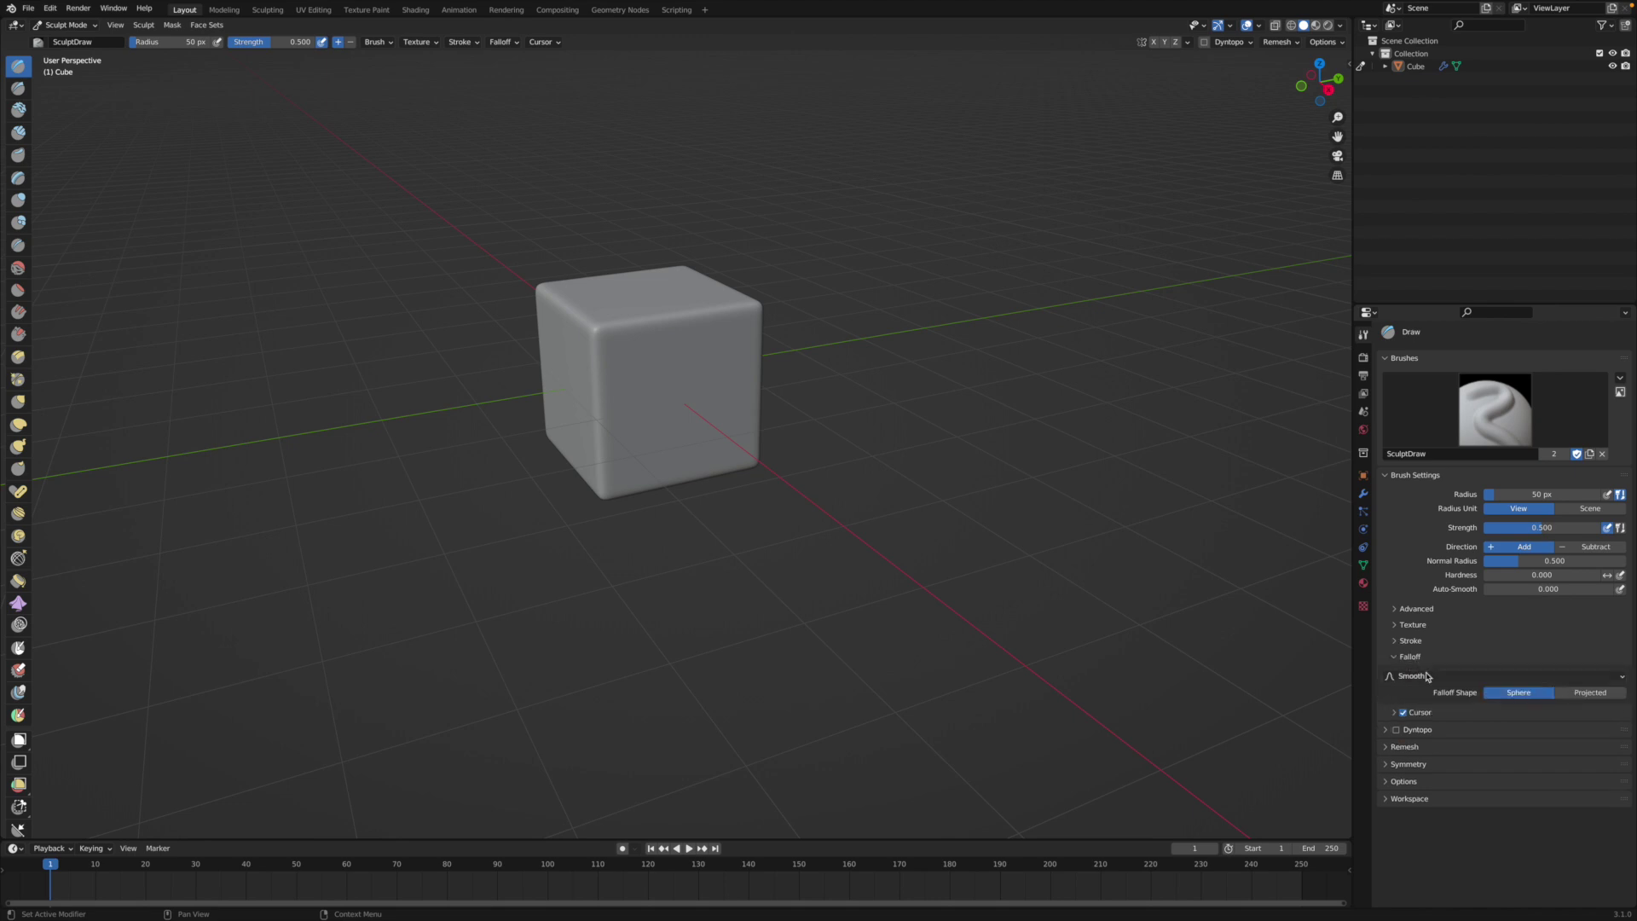
{"action": "left_click", "coordinate": [1399, 678]}
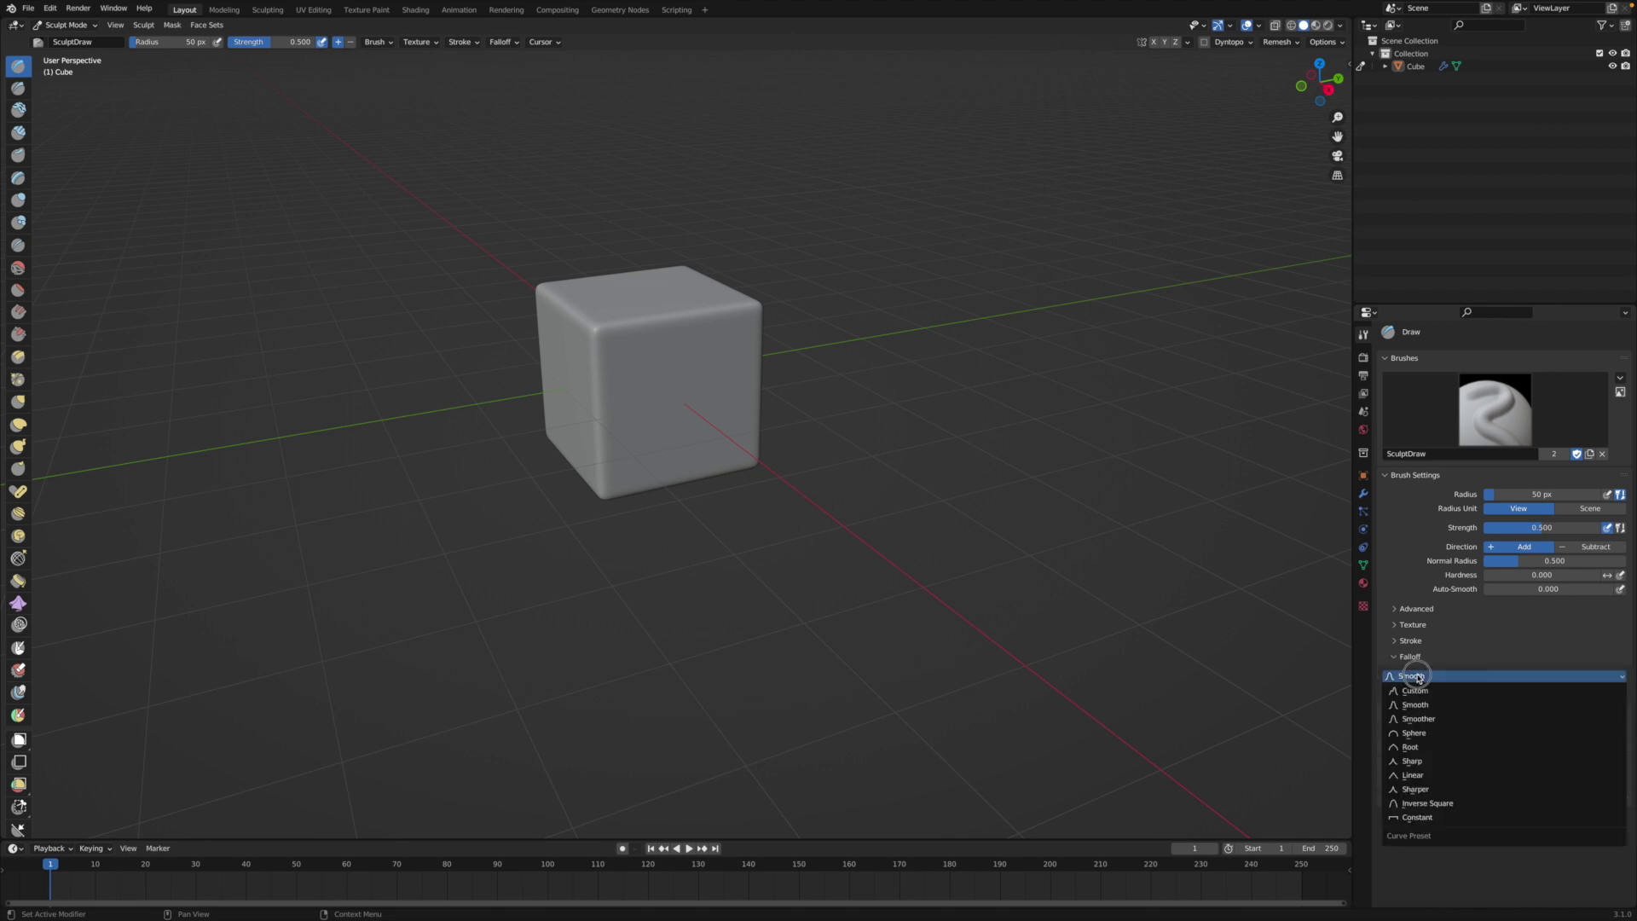
{"action": "left_click", "coordinate": [1428, 820]}
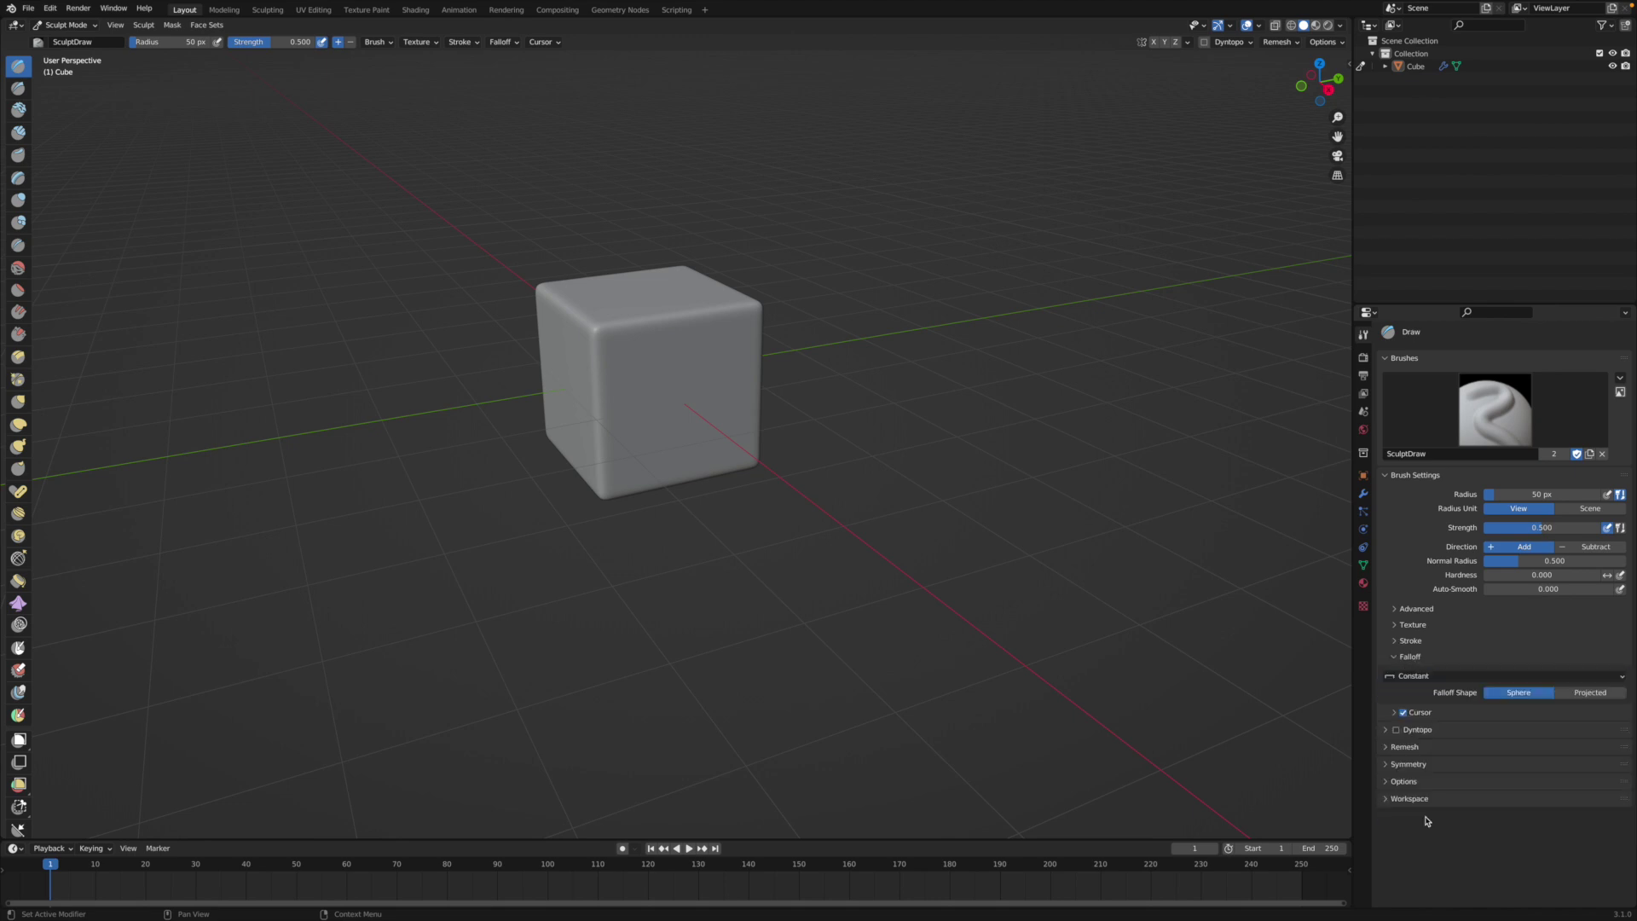
{"action": "left_click", "coordinate": [1398, 657]}
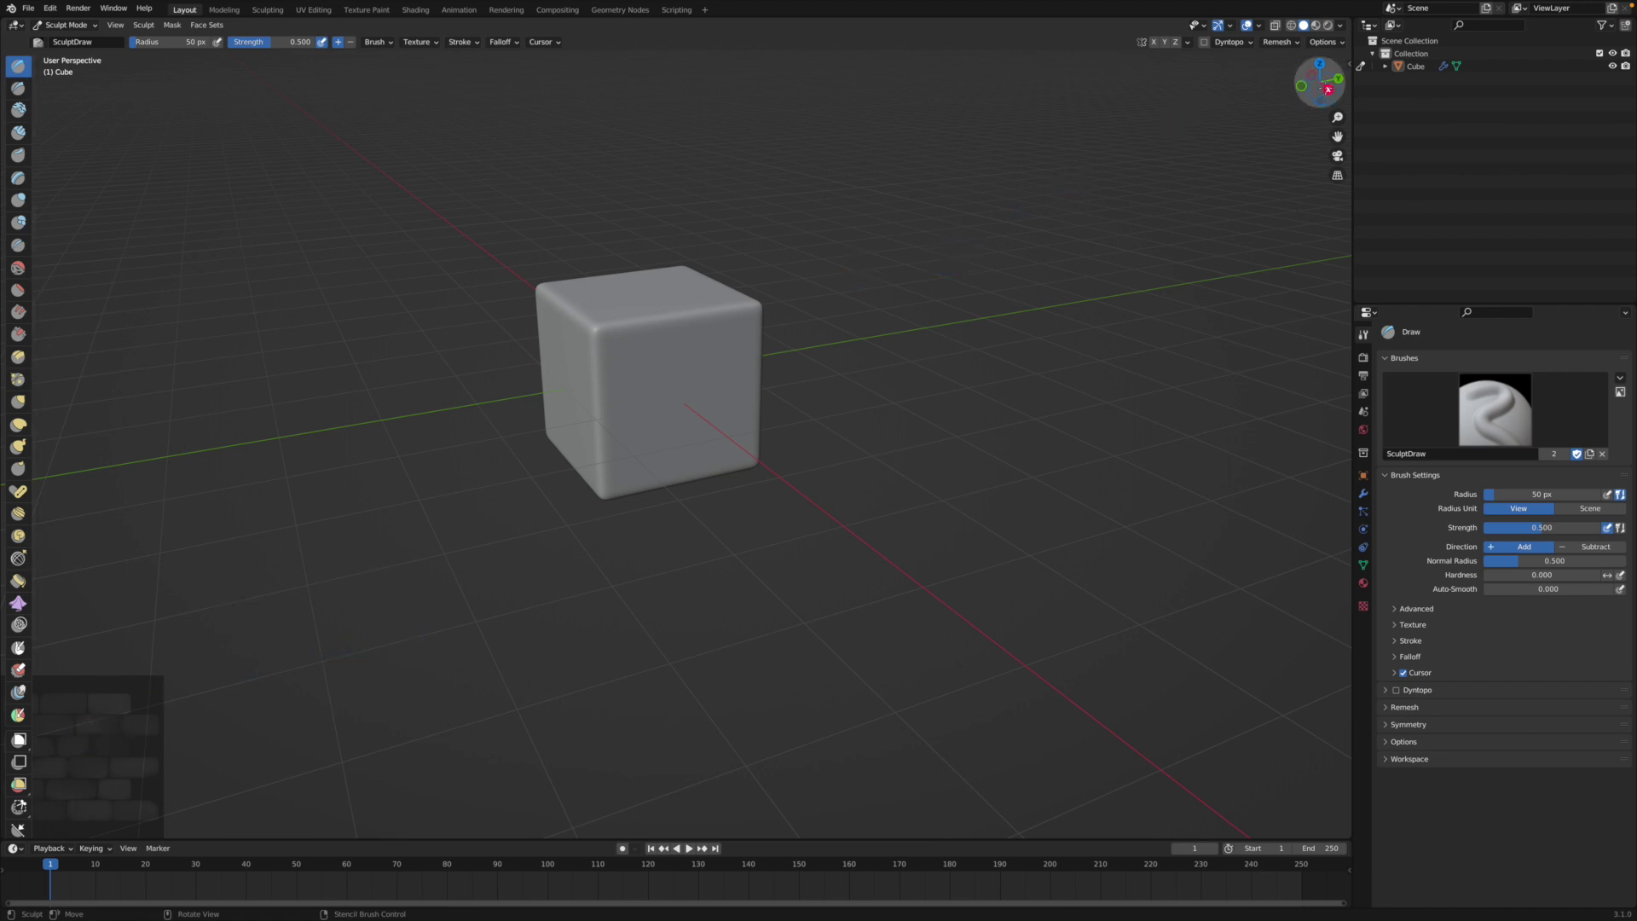
Step: In right view, move, enlarge and rotate the brick stencil to cover the cube face
{"action": "left_click", "coordinate": [1329, 90]}
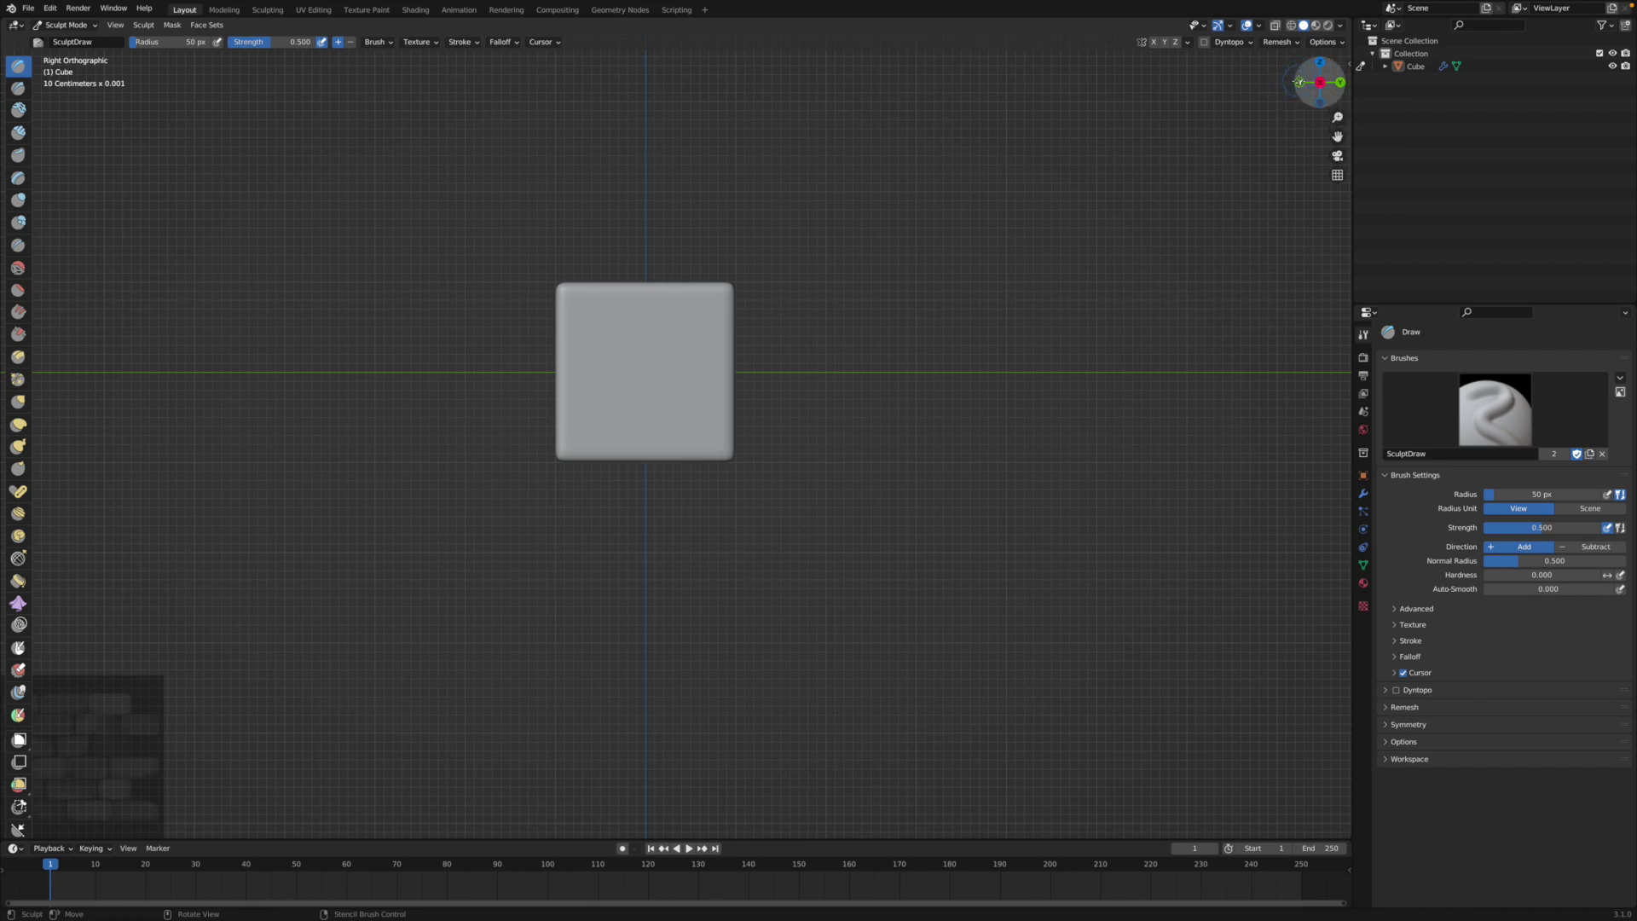
{"action": "mouse_move", "coordinate": [68, 753]}
{"action": "right_mouse_down"}
{"action": "mouse_move", "coordinate": [219, 676]}
{"action": "mouse_move", "coordinate": [629, 375]}
{"action": "right_mouse_up"}
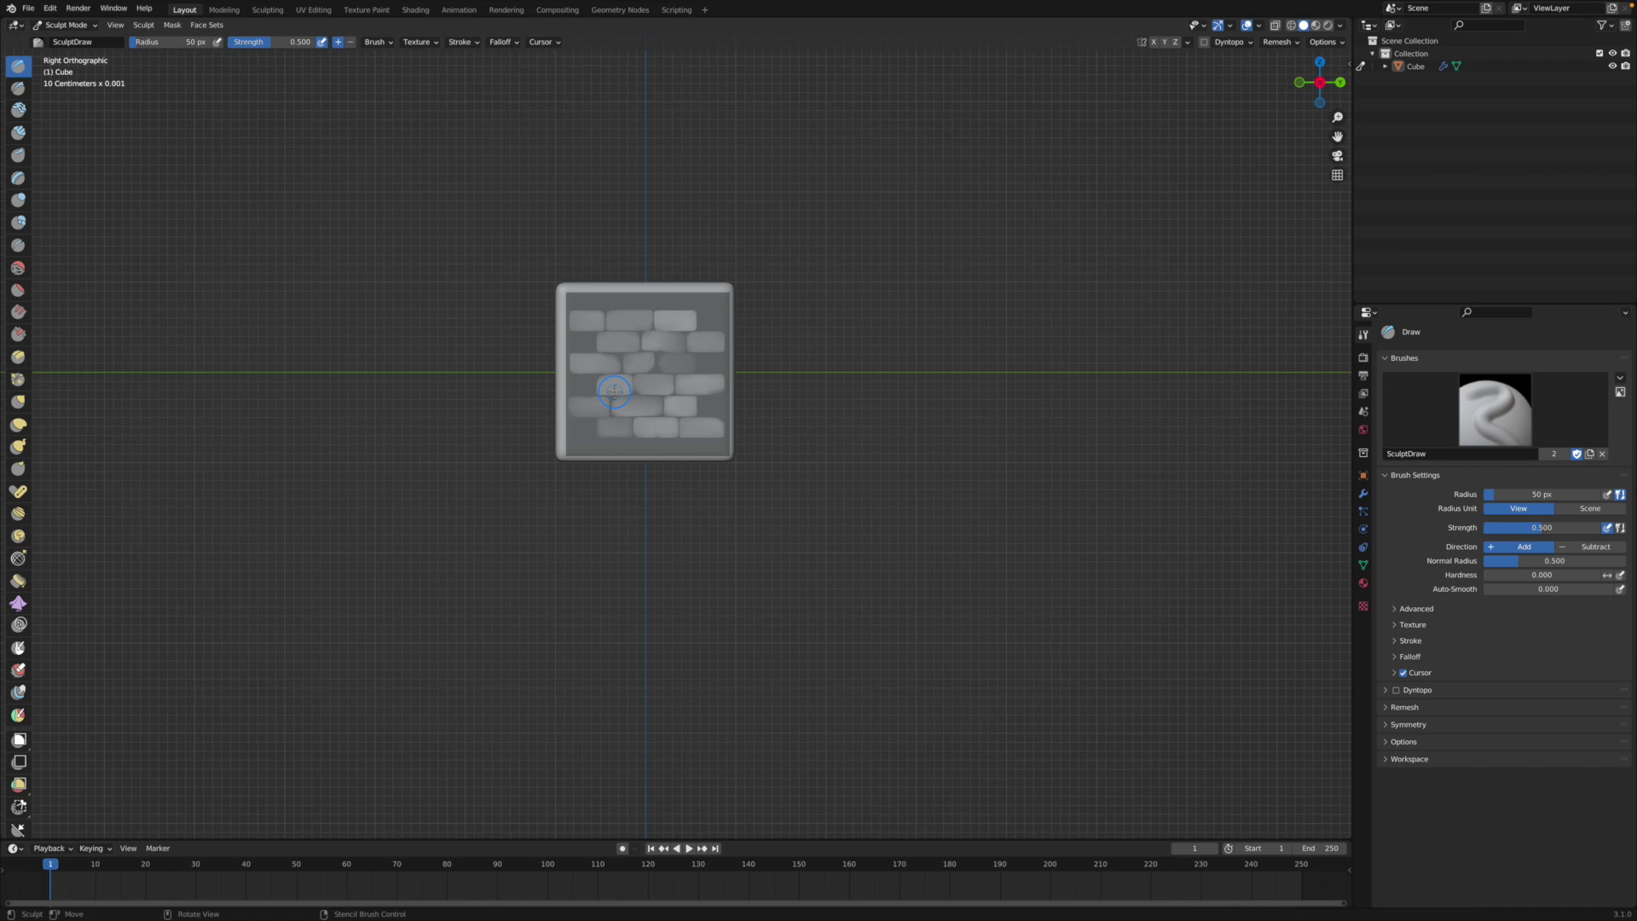
{"action": "left_click_drag", "start_coordinate": [614, 391], "coordinate": [631, 377]}
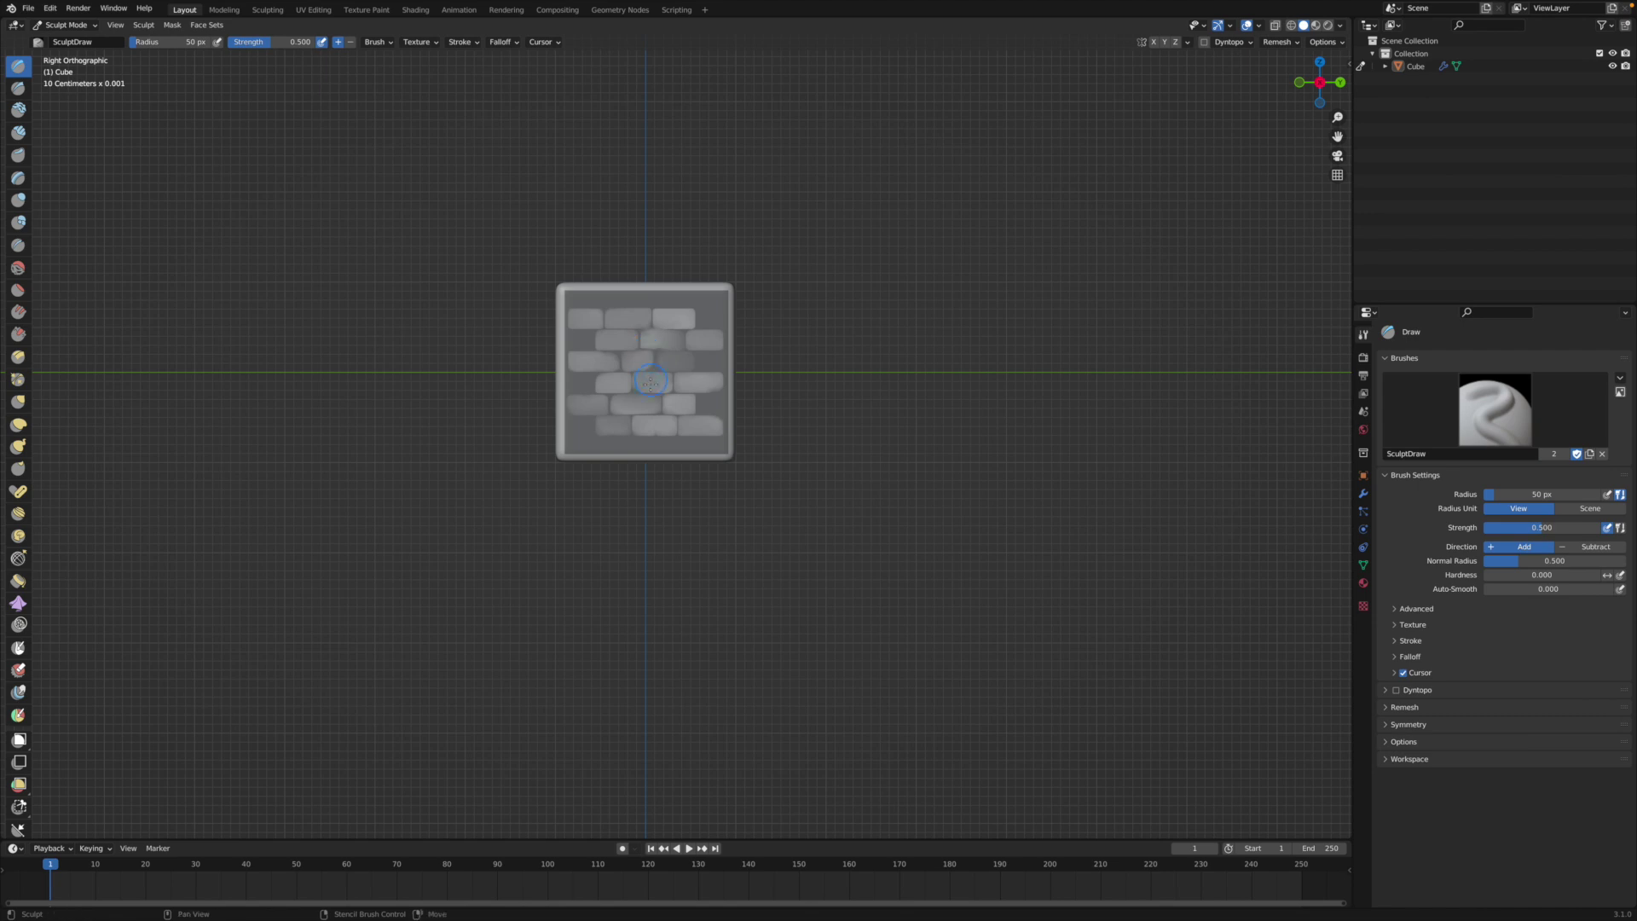
{"action": "right_click_drag", "start_coordinate": [651, 382], "coordinate": [662, 379], "text": "shift"}
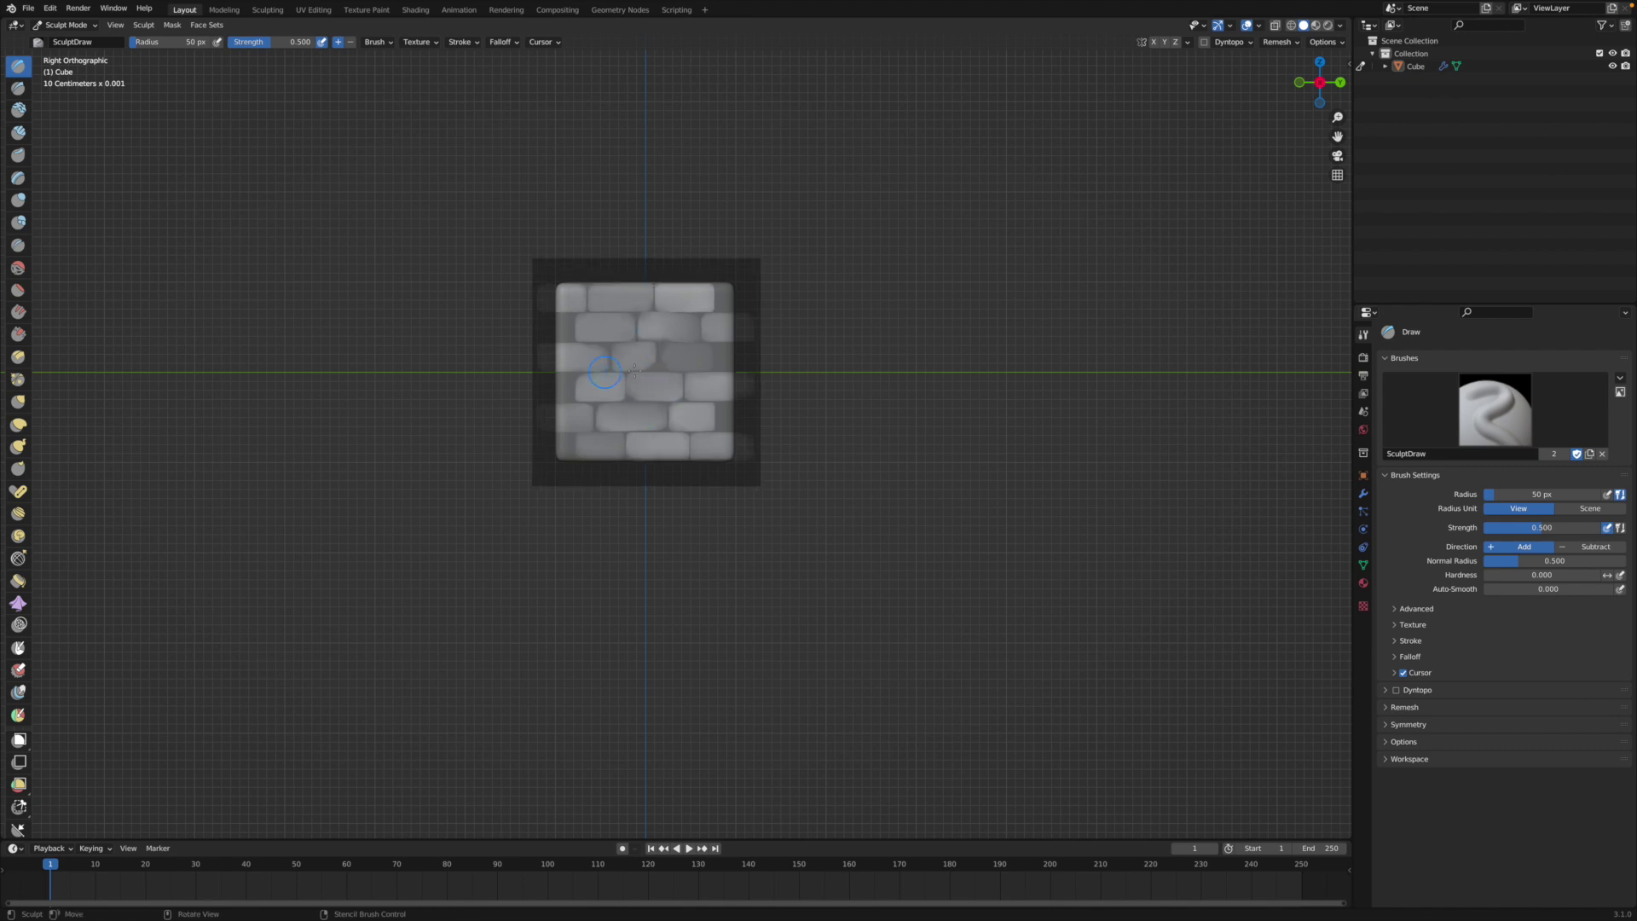
{"action": "mouse_move", "coordinate": [645, 376]}
{"action": "right_mouse_down"}
{"action": "mouse_move", "coordinate": [611, 340]}
{"action": "mouse_move", "coordinate": [622, 322]}
{"action": "mouse_move", "coordinate": [650, 347]}
{"action": "mouse_move", "coordinate": [632, 380]}
{"action": "right_mouse_up"}
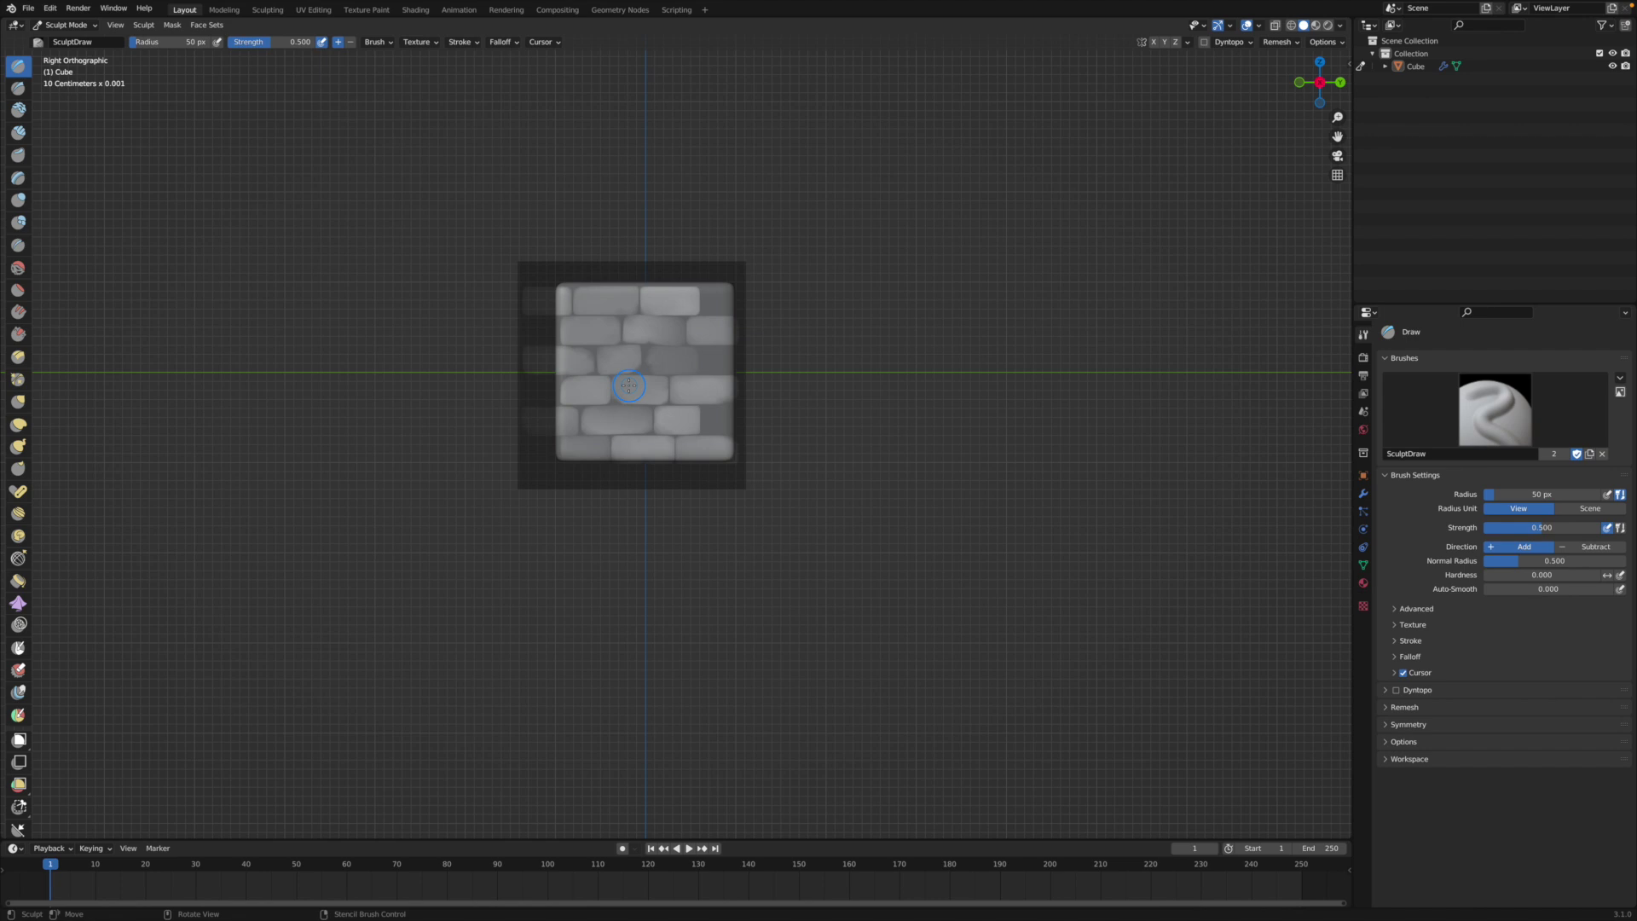
{"action": "mouse_move", "coordinate": [667, 399]}
{"action": "right_mouse_down", "text": "ctrl"}
{"action": "mouse_move", "coordinate": [678, 379]}
{"action": "mouse_move", "coordinate": [673, 422]}
{"action": "mouse_move", "coordinate": [670, 401]}
{"action": "mouse_move", "coordinate": [652, 426]}
{"action": "mouse_move", "coordinate": [669, 387]}
{"action": "mouse_move", "coordinate": [657, 395]}
{"action": "mouse_move", "coordinate": [698, 360]}
{"action": "right_mouse_up", "text": "ctrl"}
{"action": "right_click_drag", "start_coordinate": [670, 371], "coordinate": [653, 368]}
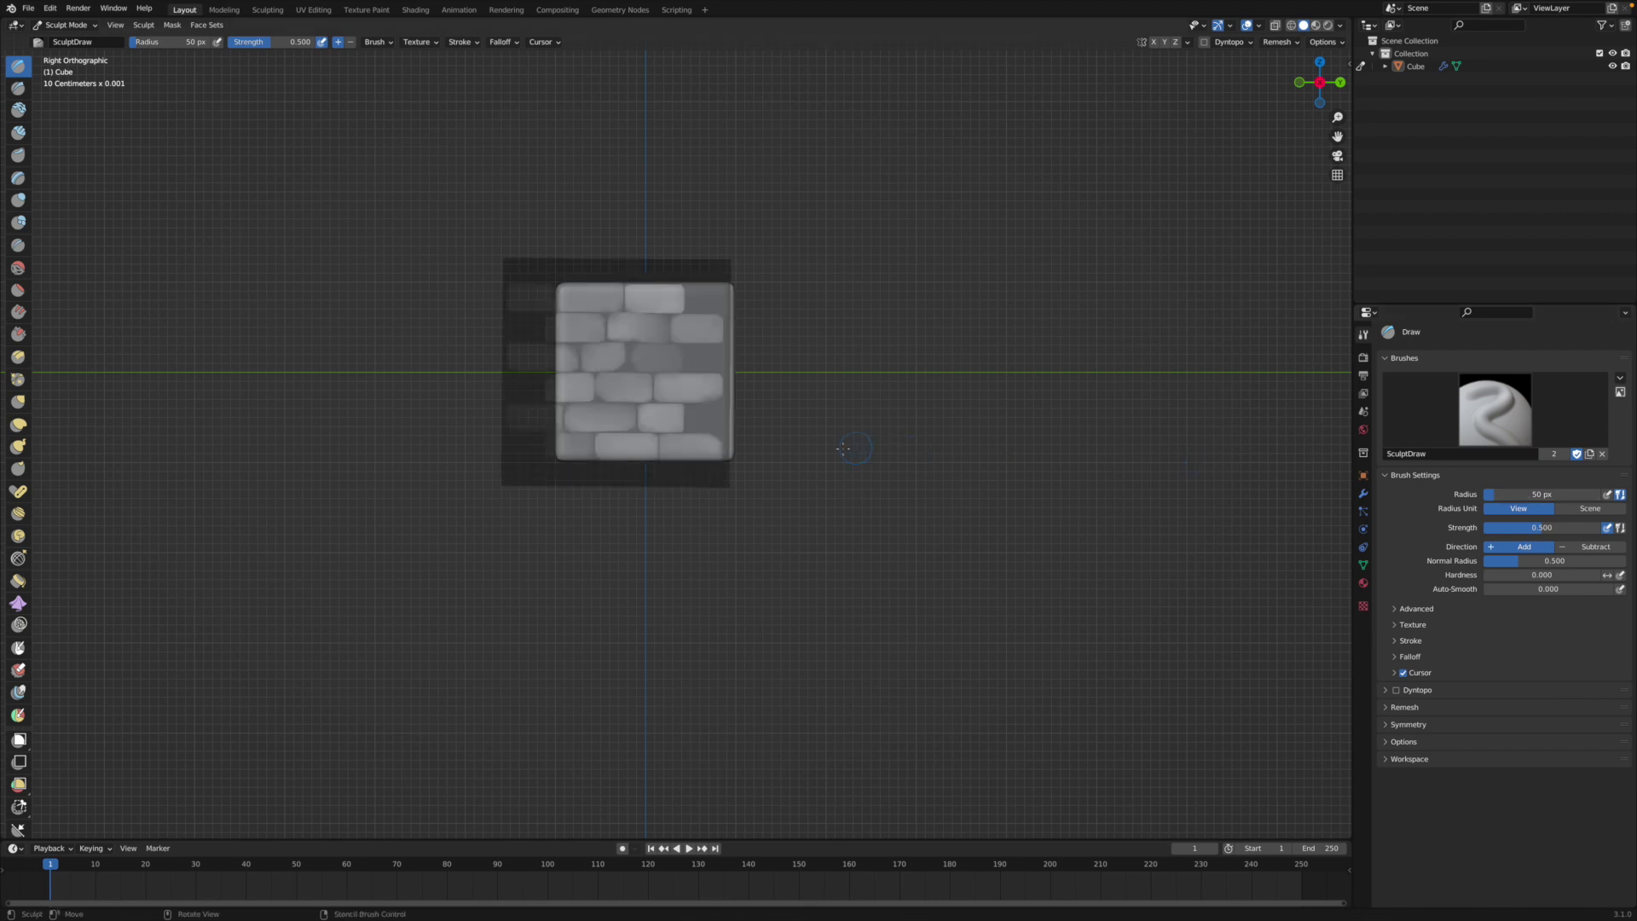
Step: Raise the brush radius to 500 px, stamp the bricks twice, then slide the stencil right
{"action": "key", "text": "f"}
{"action": "key", "text": "bracketright"}
{"action": "key", "text": "bracketright"}
{"action": "key", "text": "bracketright"}
{"action": "key", "text": "bracketright"}
{"action": "key", "text": "bracketright"}
{"action": "key", "text": "bracketright"}
{"action": "key", "text": "bracketright"}
{"action": "key", "text": "bracketright"}
{"action": "key", "text": "bracketright"}
{"action": "key", "text": "bracketright"}
{"action": "key", "text": "bracketright"}
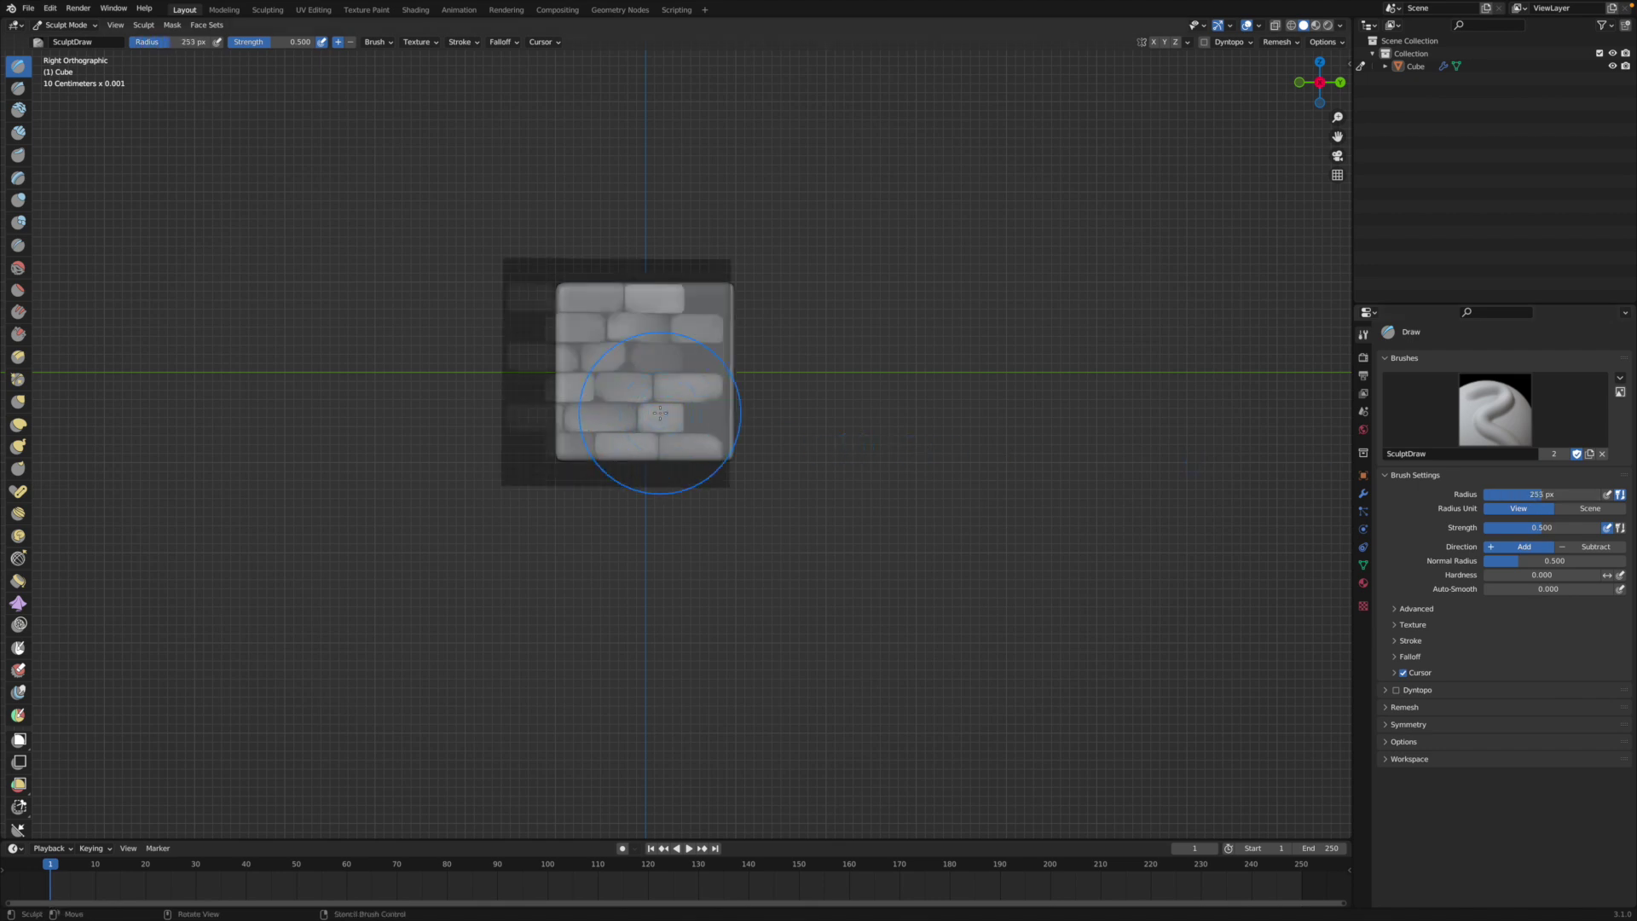
{"action": "left_click", "coordinate": [640, 361]}
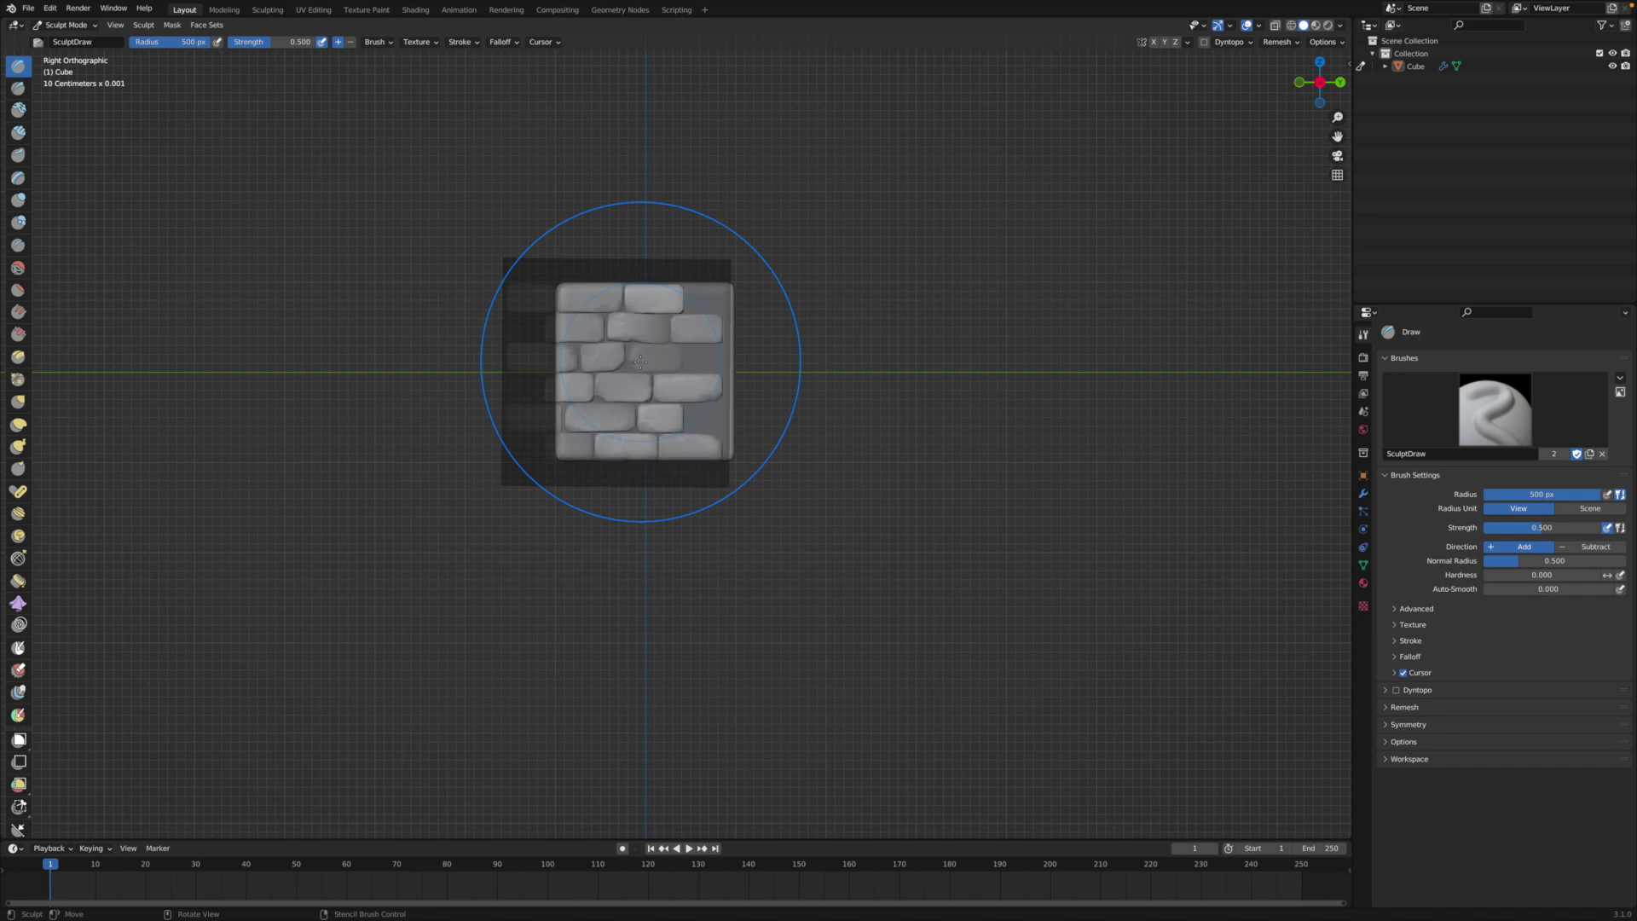
{"action": "left_click", "coordinate": [641, 362]}
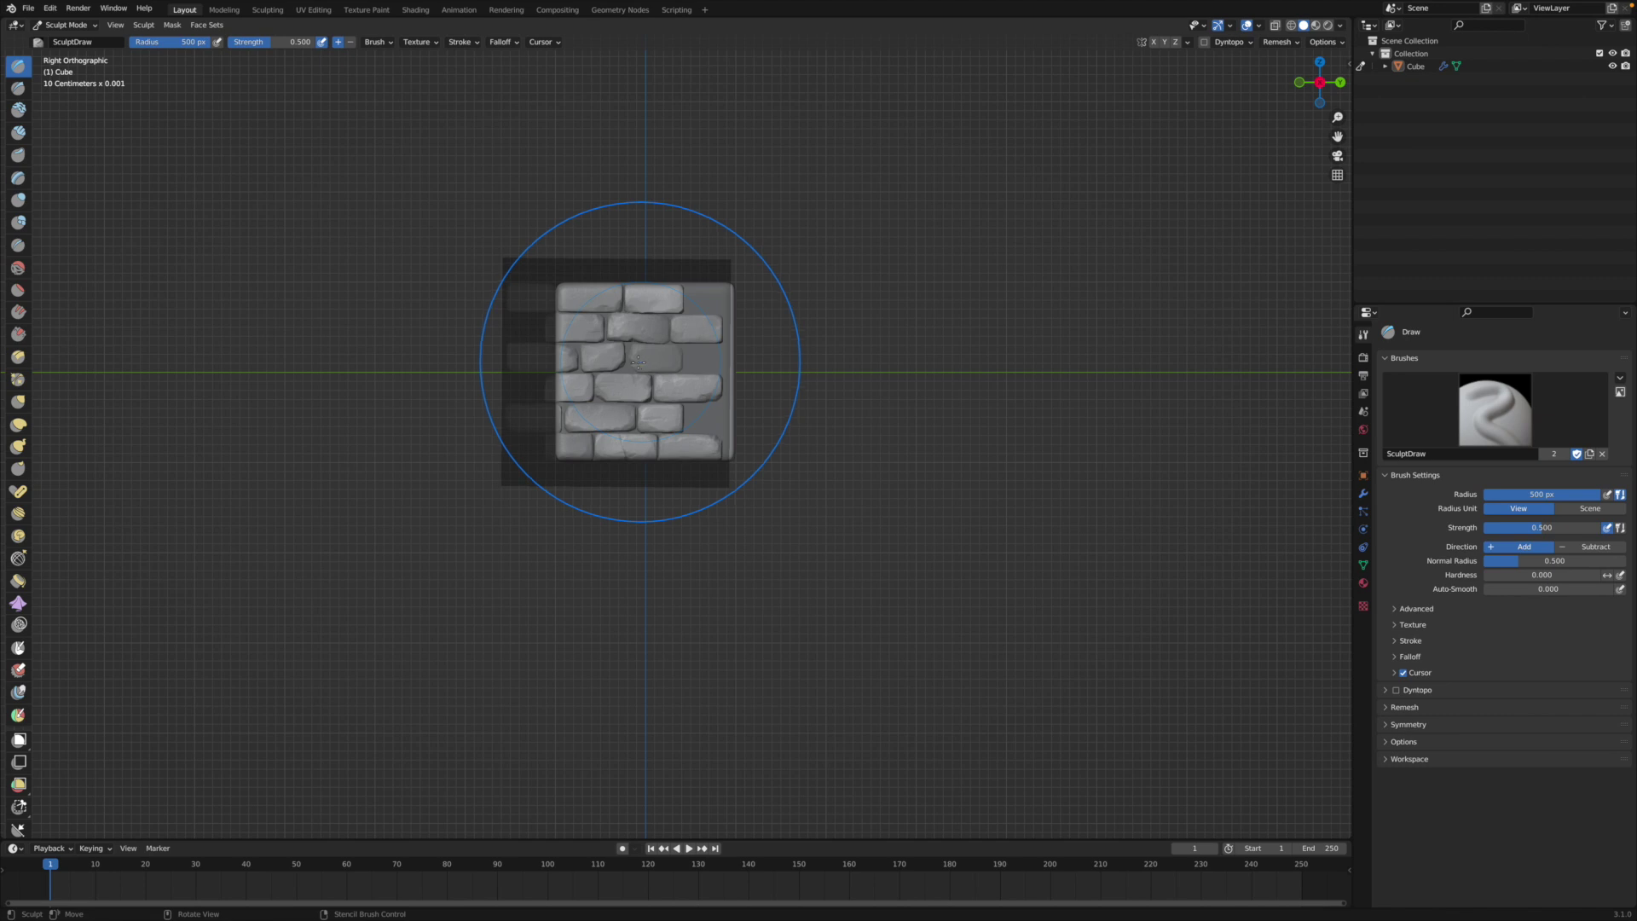
{"action": "mouse_move", "coordinate": [638, 361]}
{"action": "right_mouse_down"}
{"action": "mouse_move", "coordinate": [625, 369]}
{"action": "mouse_move", "coordinate": [787, 363]}
{"action": "right_mouse_up"}
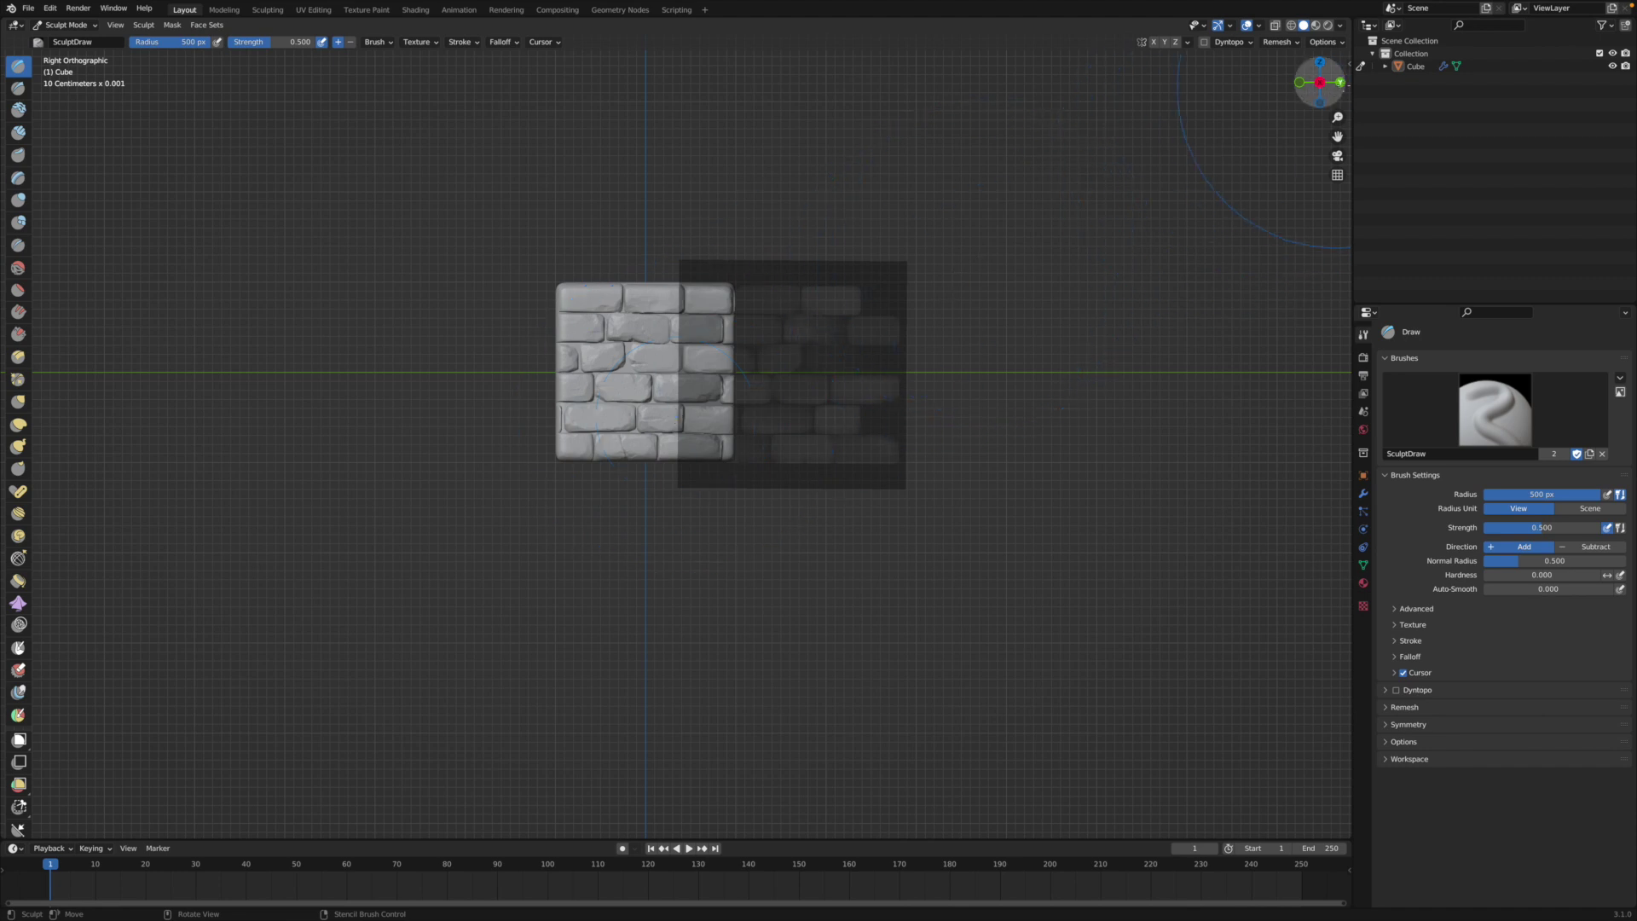
Step: In back view, sculpt brick relief into the back face through the stencil
{"action": "left_click", "coordinate": [1340, 81]}
{"action": "mouse_move", "coordinate": [789, 383]}
{"action": "right_mouse_down"}
{"action": "mouse_move", "coordinate": [804, 377]}
{"action": "mouse_move", "coordinate": [777, 383]}
{"action": "right_mouse_up"}
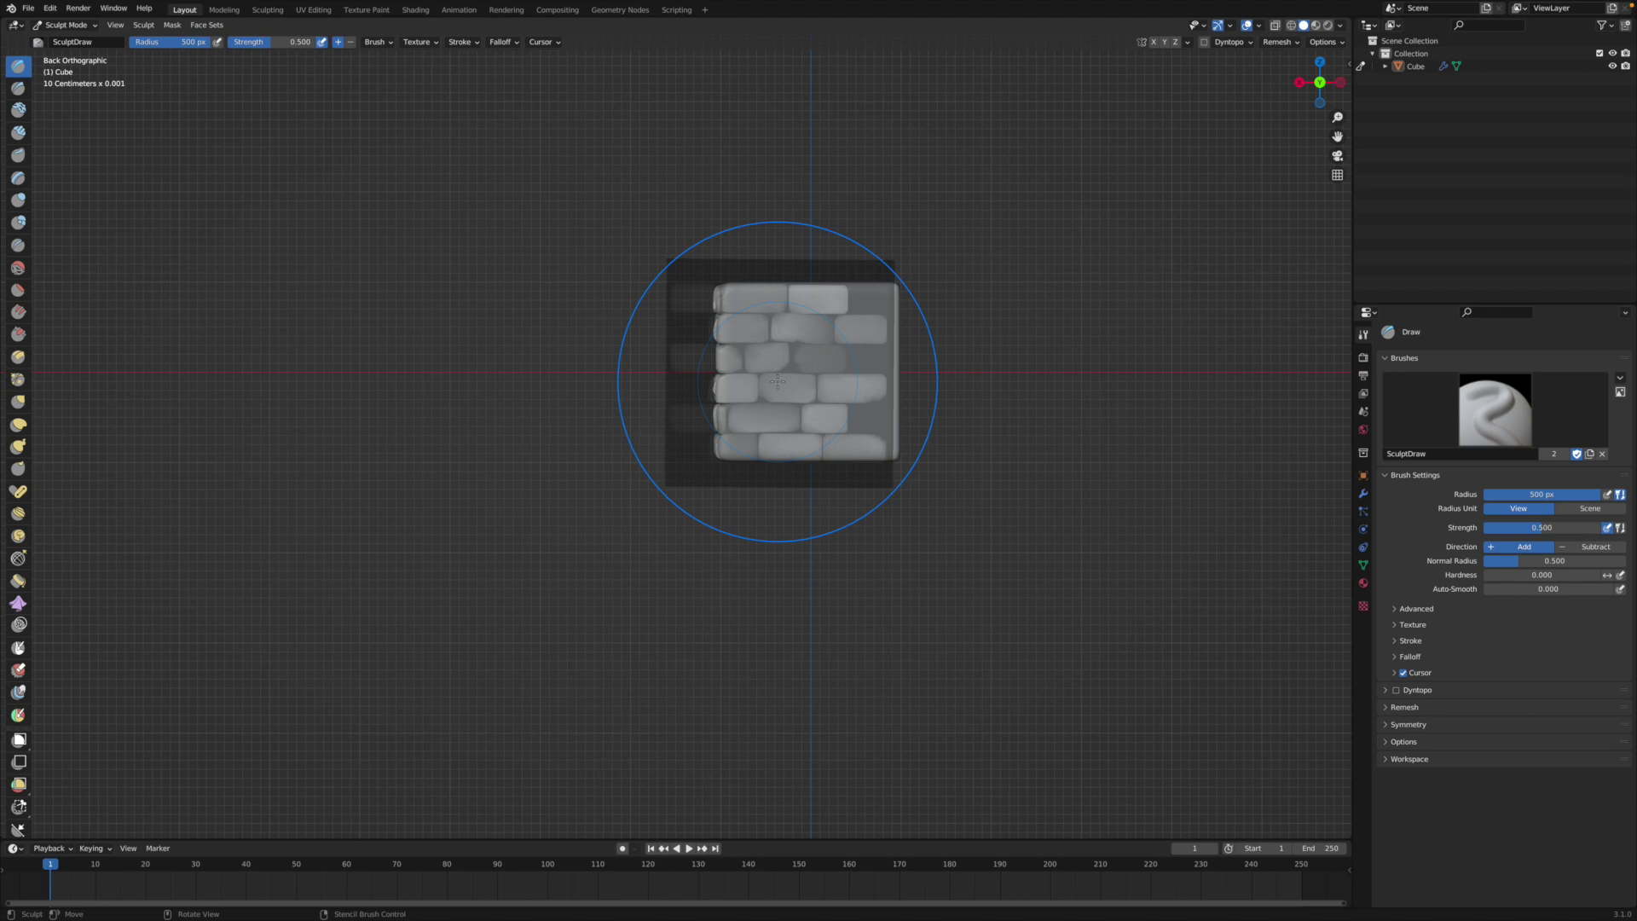
{"action": "left_click_drag", "start_coordinate": [787, 381], "coordinate": [789, 382]}
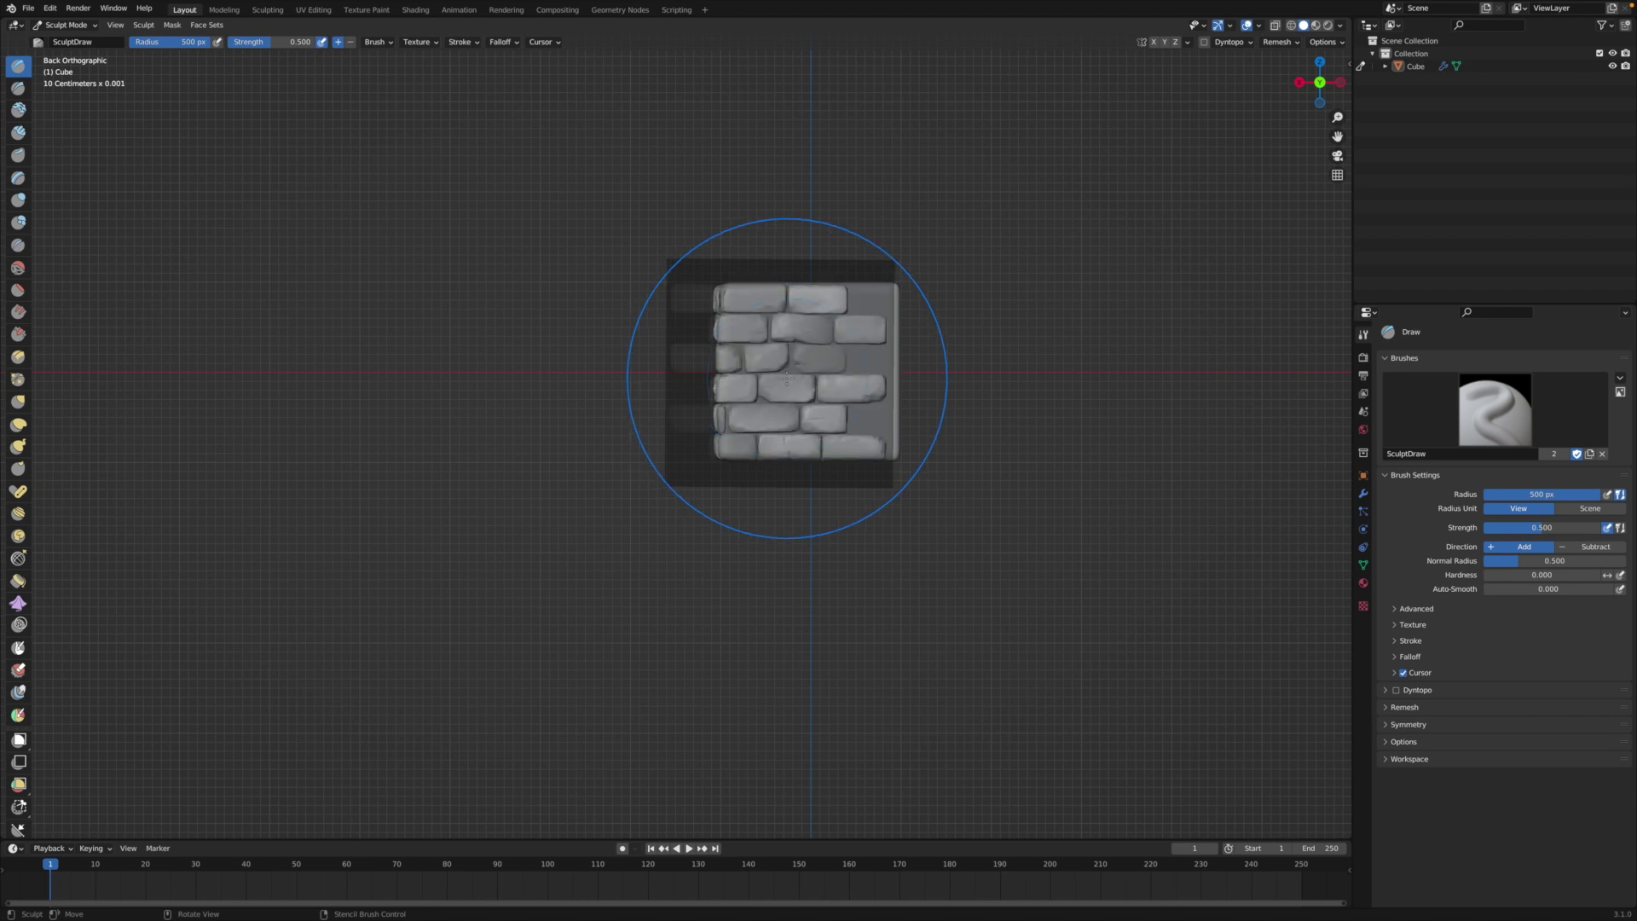
{"action": "right_click_drag", "start_coordinate": [790, 383], "coordinate": [966, 376]}
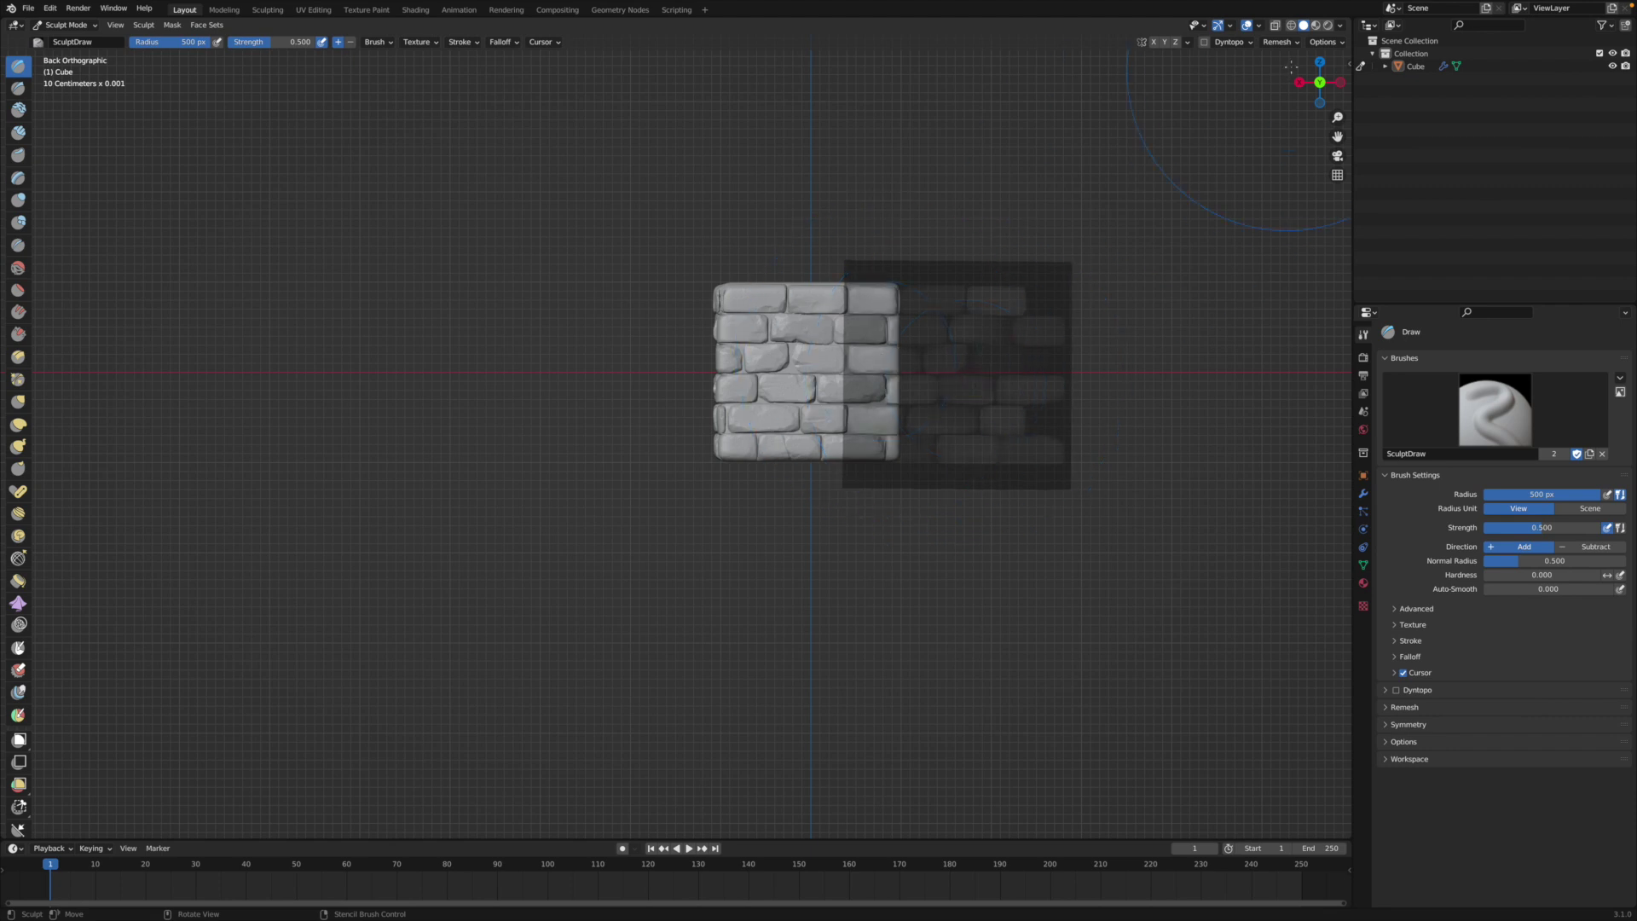
Step: In left view, sculpt brick relief into the left face through the stencil
{"action": "left_click", "coordinate": [1340, 82]}
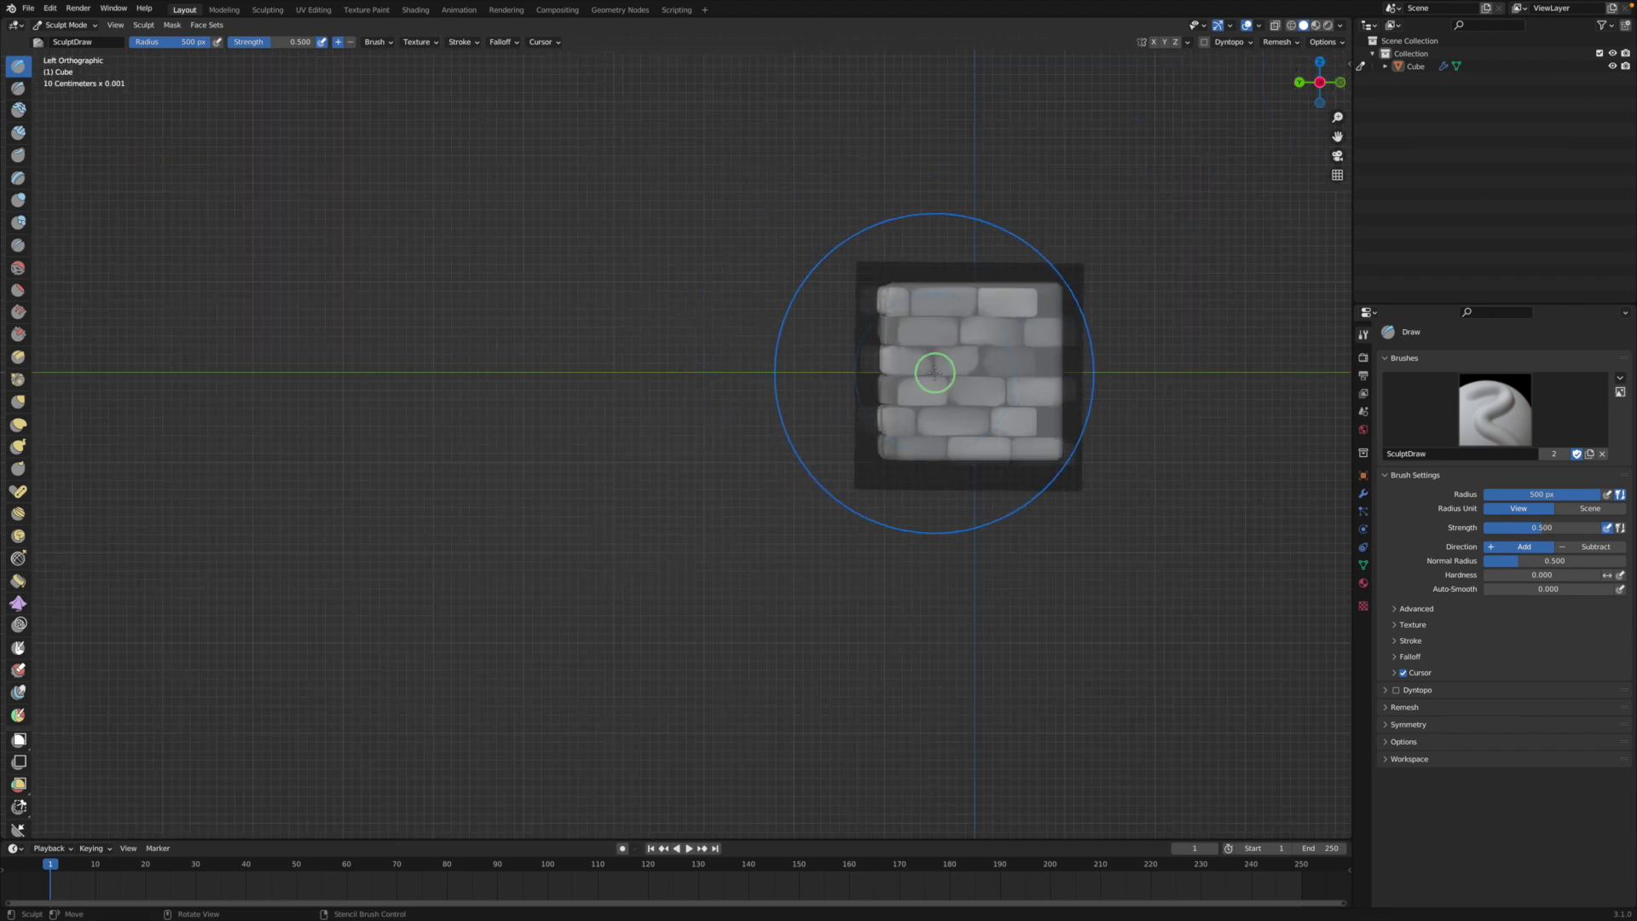
{"action": "mouse_move", "coordinate": [933, 373]}
{"action": "right_mouse_down"}
{"action": "mouse_move", "coordinate": [902, 366]}
{"action": "mouse_move", "coordinate": [942, 370]}
{"action": "right_mouse_up"}
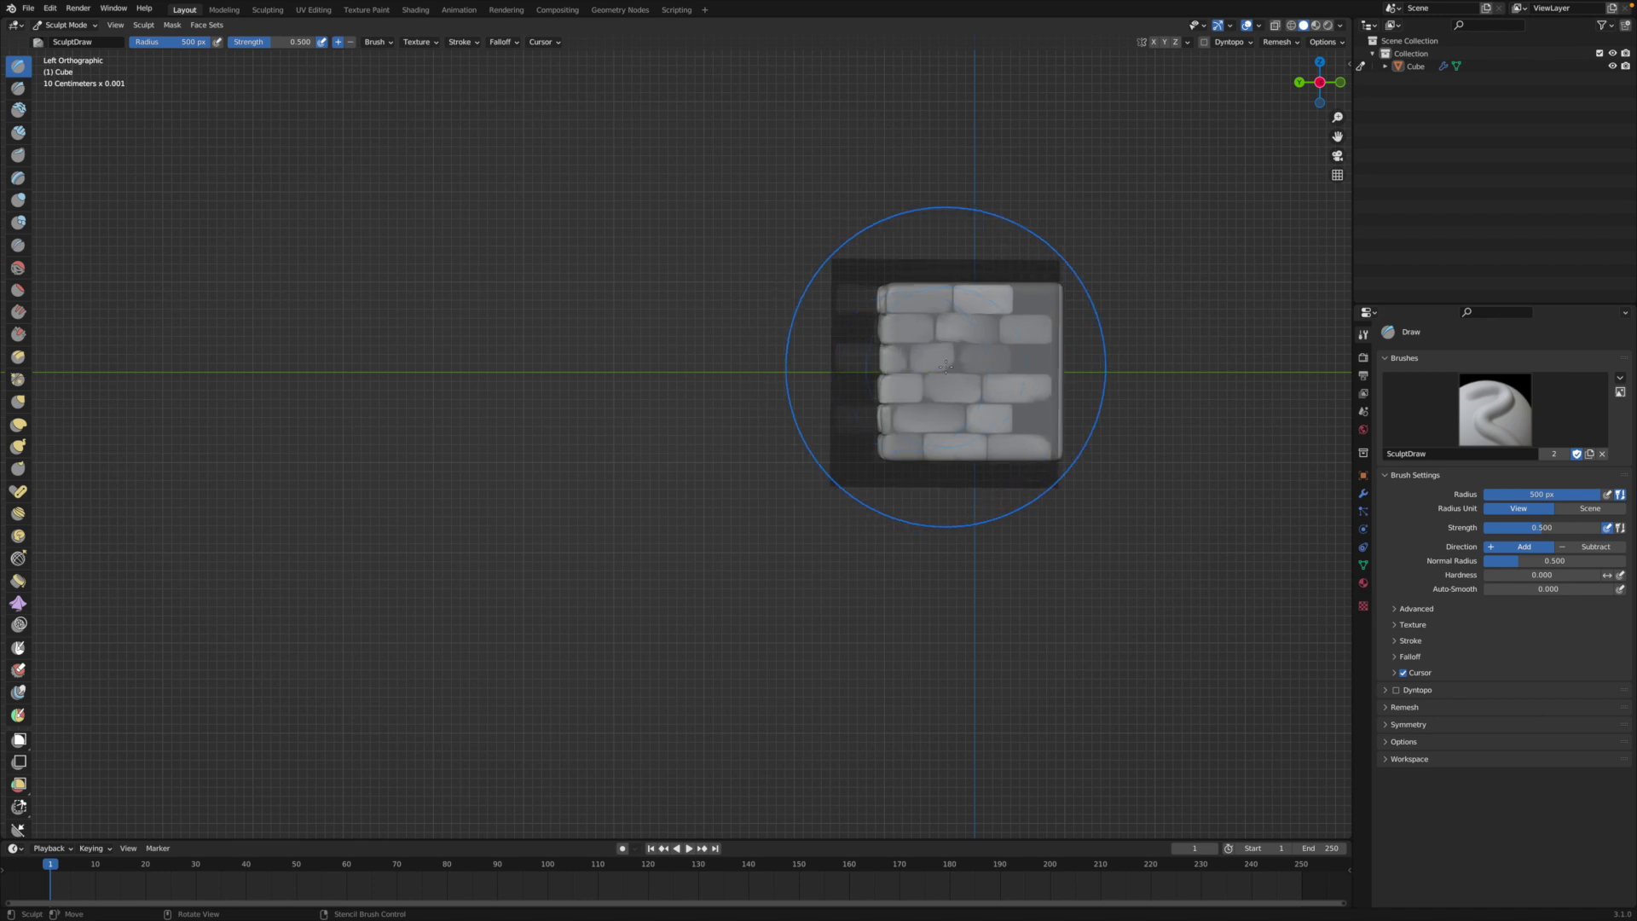
{"action": "left_click_drag", "start_coordinate": [942, 369], "coordinate": [962, 370]}
{"action": "right_click_drag", "start_coordinate": [962, 369], "coordinate": [1108, 372]}
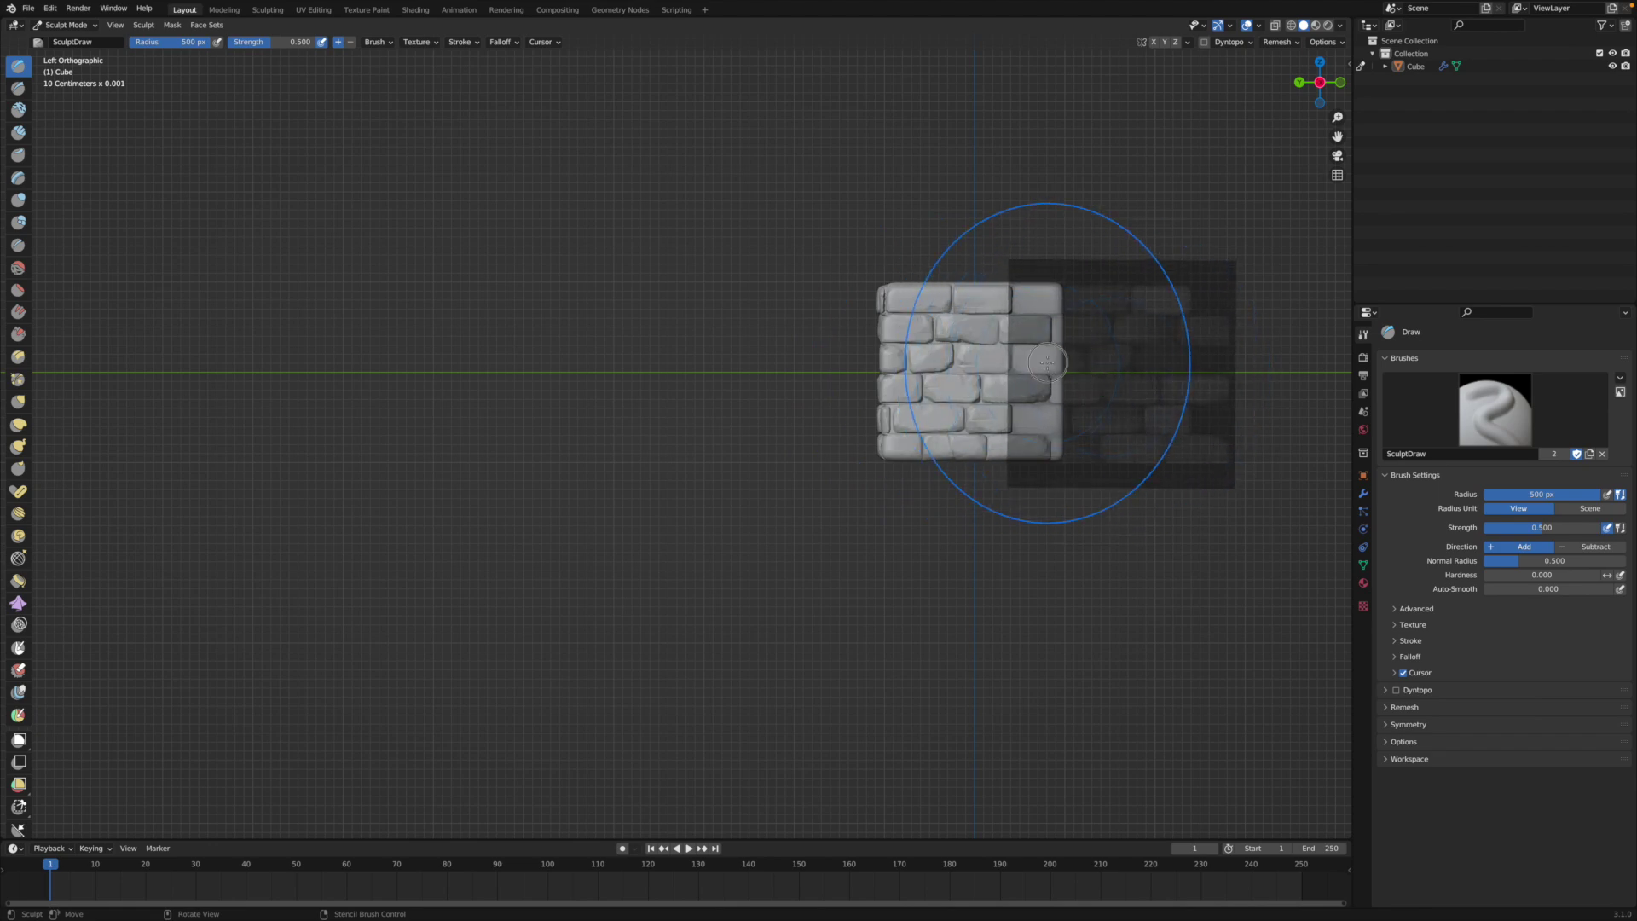
Step: In front view, sculpt deeper brick detail into the front face, then orbit into perspective
{"action": "left_click", "coordinate": [1340, 82]}
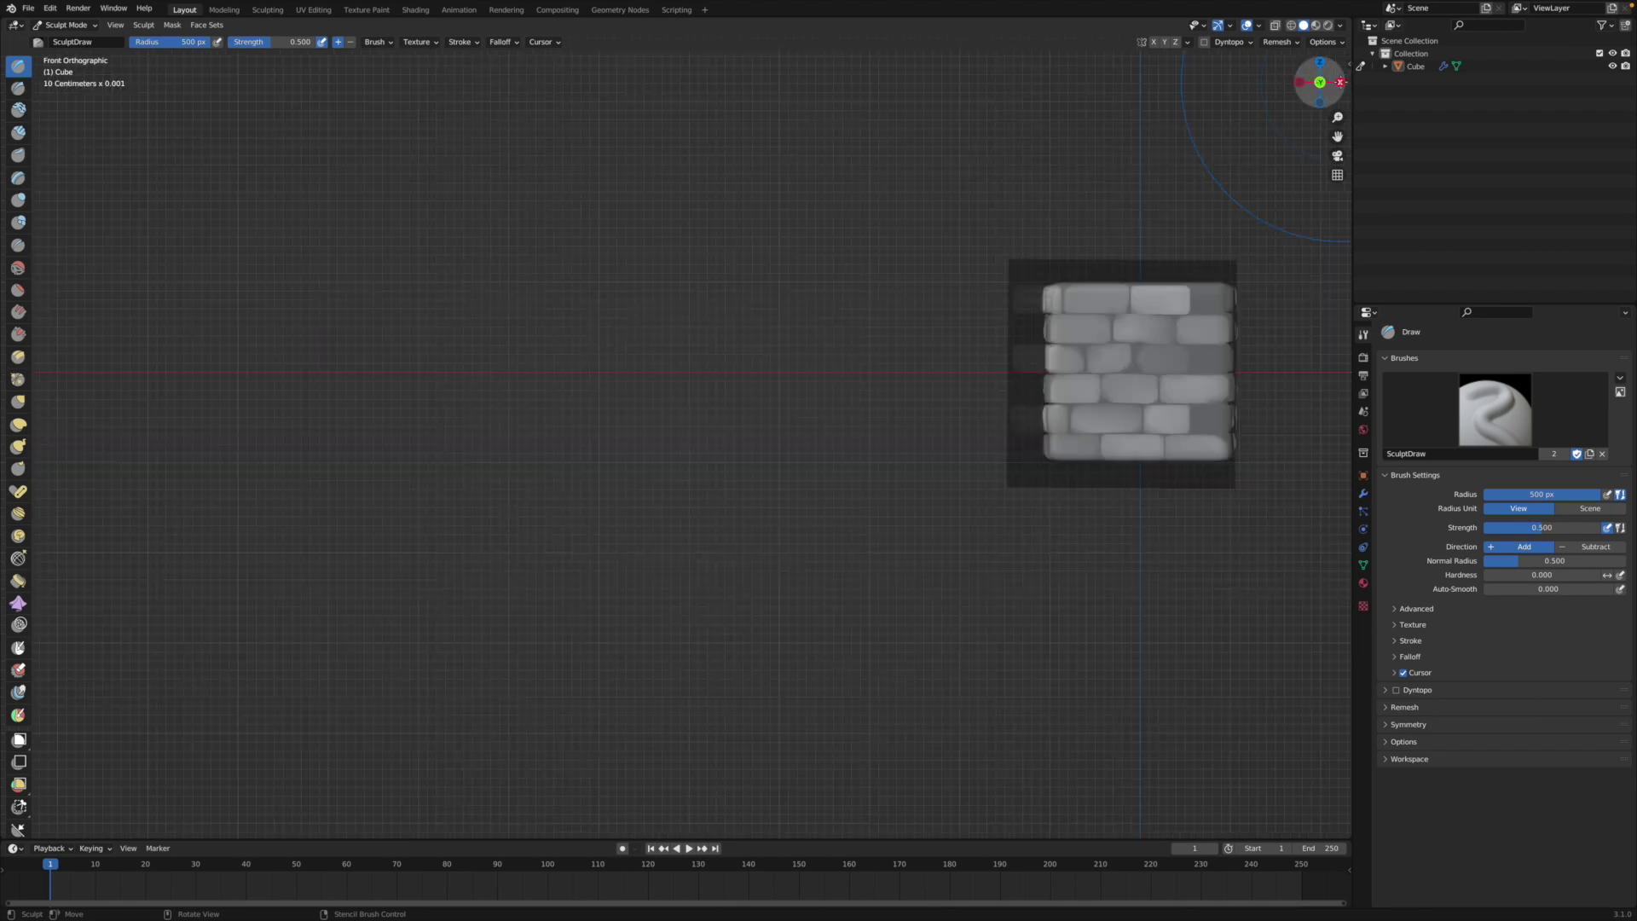
{"action": "mouse_move", "coordinate": [1134, 369]}
{"action": "right_mouse_down"}
{"action": "mouse_move", "coordinate": [676, 369]}
{"action": "mouse_move", "coordinate": [669, 383]}
{"action": "right_mouse_up"}
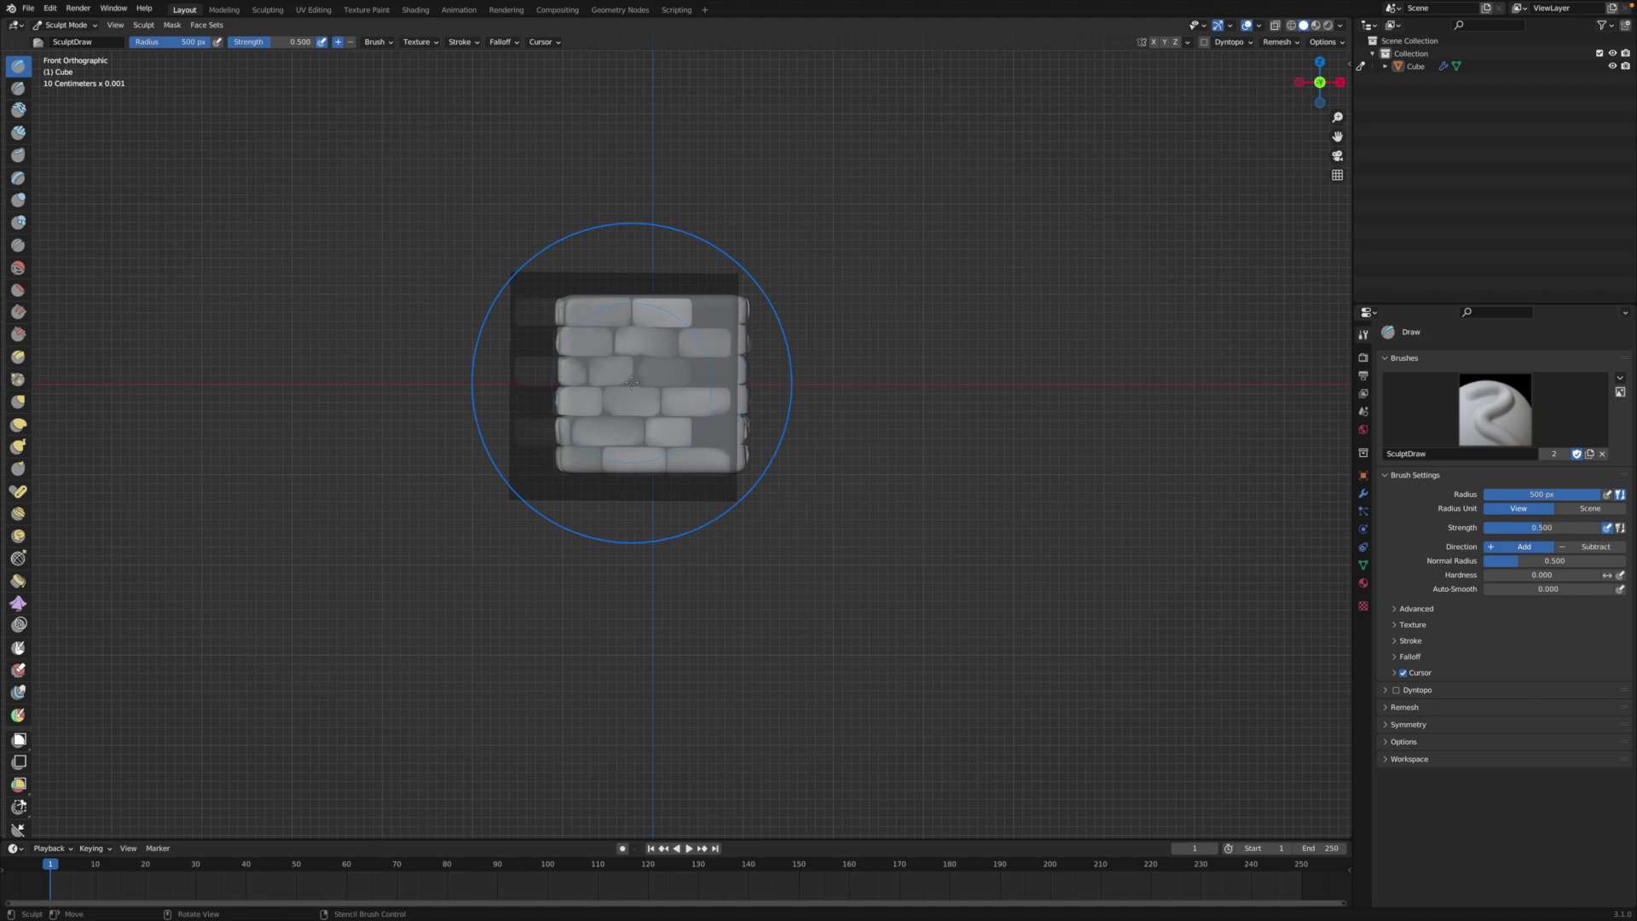
{"action": "left_click_drag", "start_coordinate": [628, 383], "coordinate": [637, 379]}
{"action": "right_click_drag", "start_coordinate": [638, 380], "coordinate": [811, 380]}
{"action": "left_click_drag", "start_coordinate": [811, 380], "coordinate": [718, 368]}
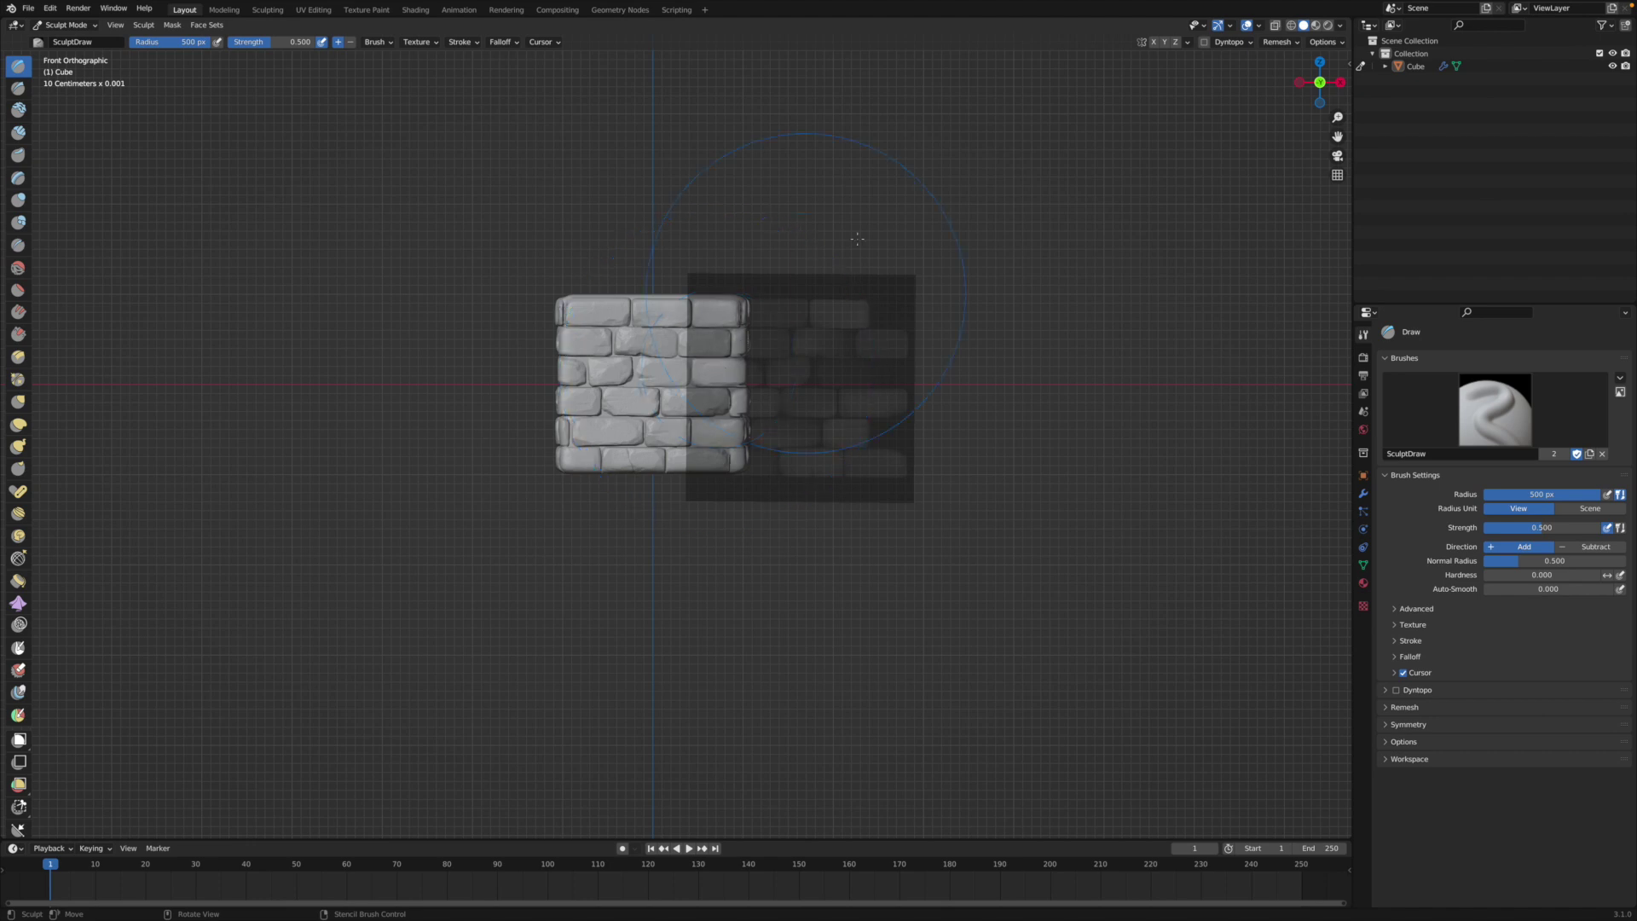
{"action": "middle_click_drag", "start_coordinate": [868, 253], "coordinate": [832, 339]}
{"action": "right_click_drag", "start_coordinate": [833, 339], "coordinate": [1046, 456]}
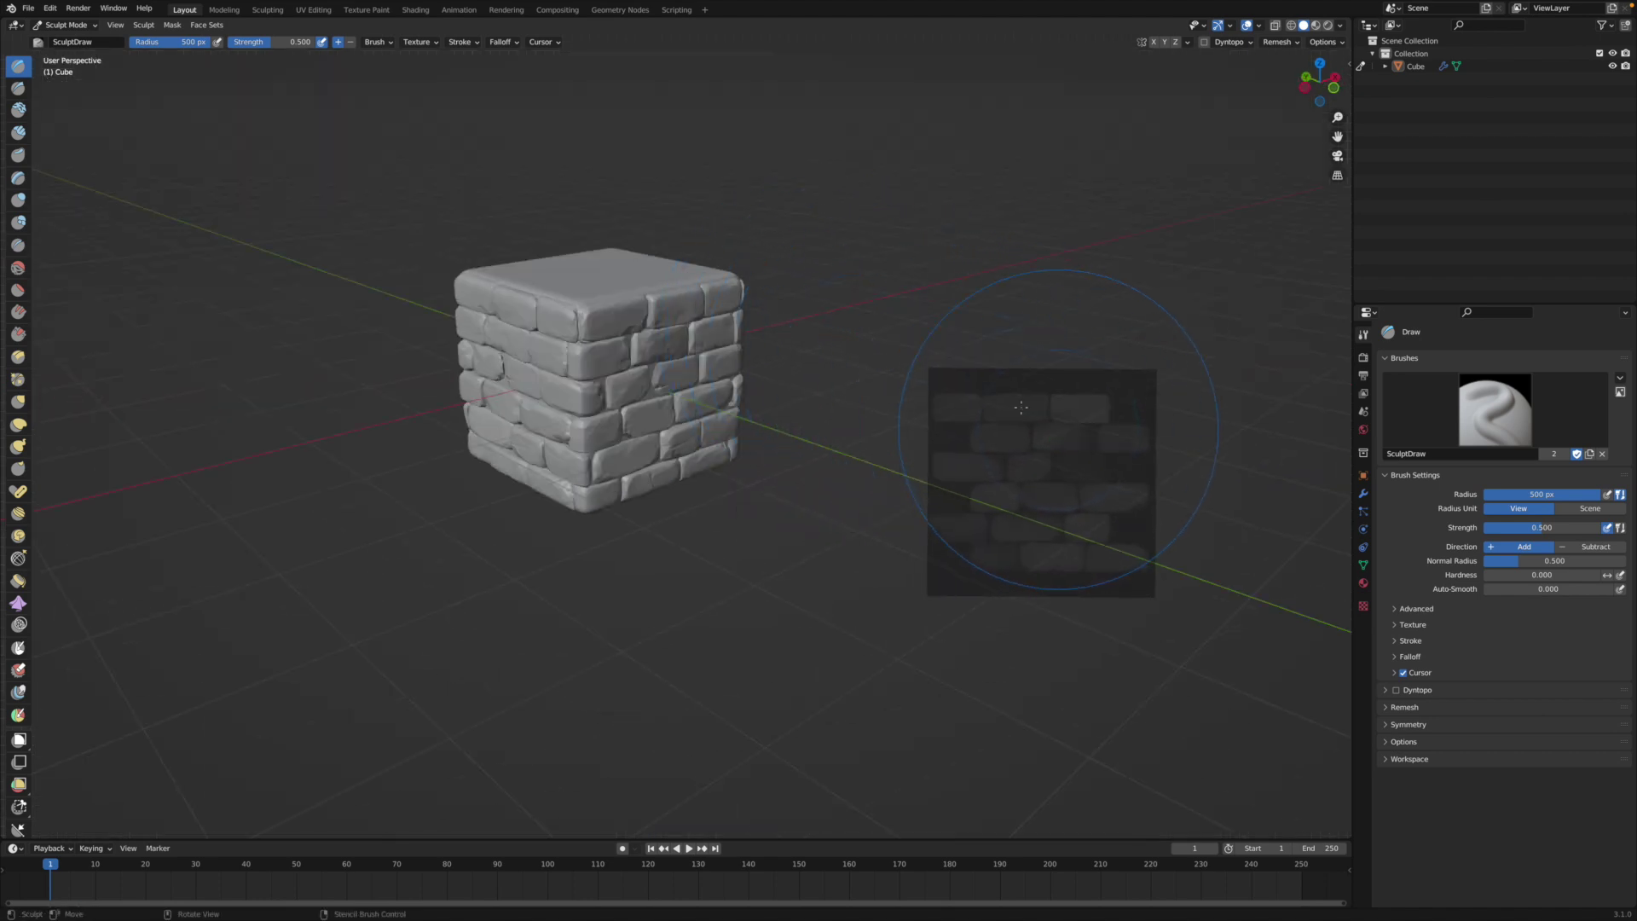
{"action": "mouse_move", "coordinate": [1046, 456]}
{"action": "middle_mouse_down"}
{"action": "mouse_move", "coordinate": [835, 317]}
{"action": "mouse_move", "coordinate": [782, 340]}
{"action": "mouse_move", "coordinate": [791, 314]}
{"action": "mouse_move", "coordinate": [870, 307]}
{"action": "mouse_move", "coordinate": [899, 266]}
{"action": "mouse_move", "coordinate": [887, 273]}
{"action": "middle_mouse_up"}
{"action": "scroll", "coordinate": [790, 314], "scroll_direction": "up", "scroll_amount": 3}
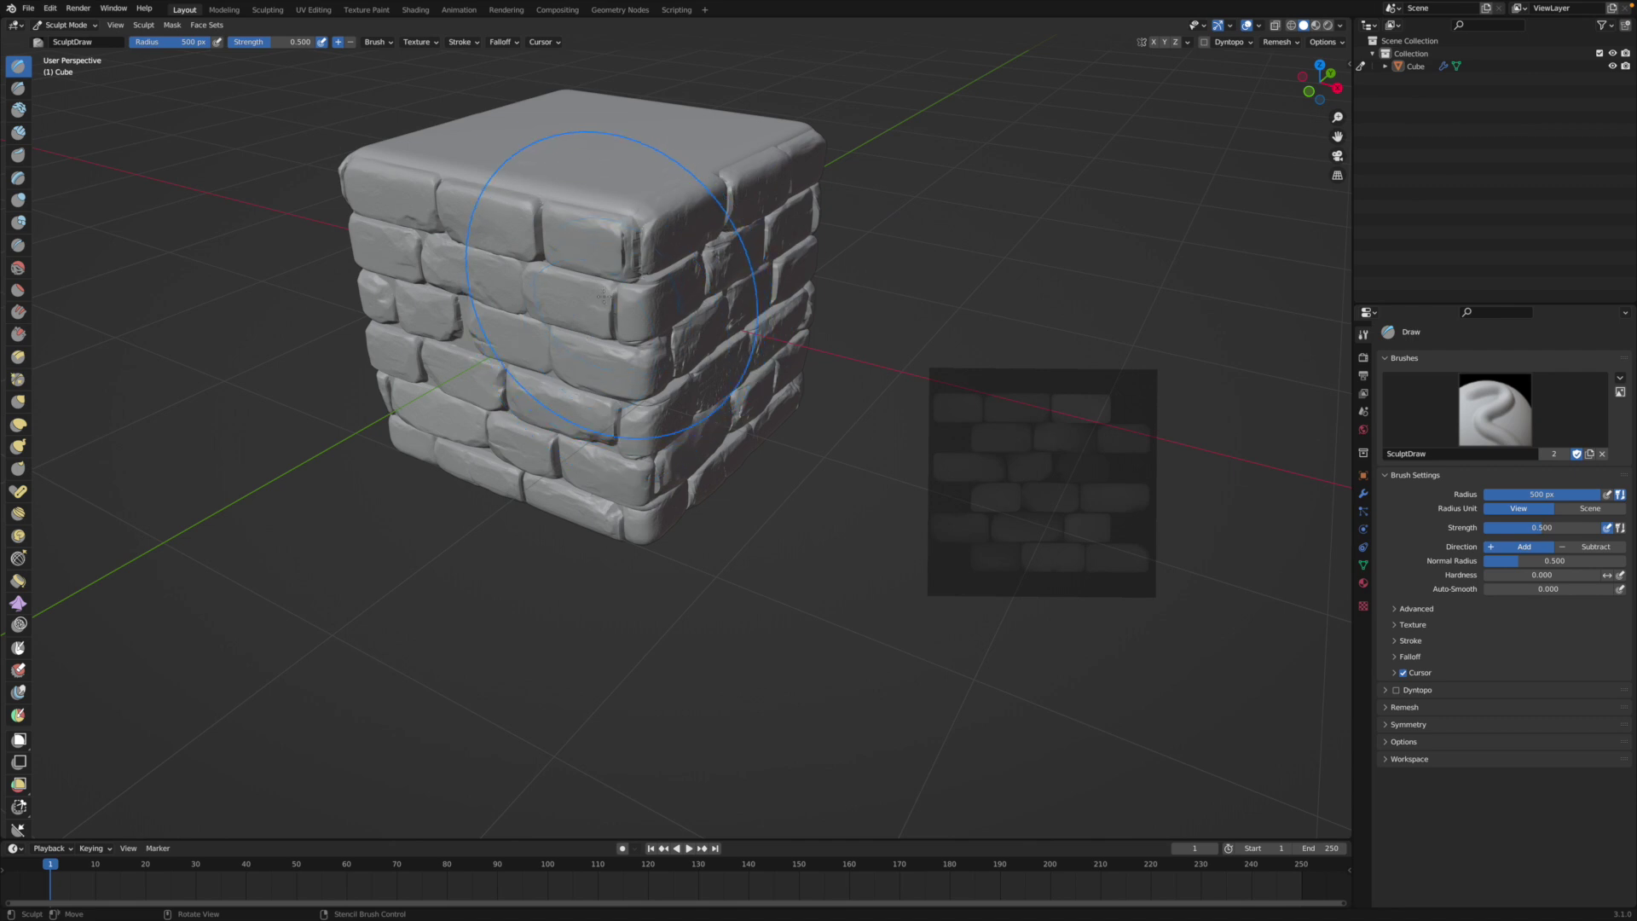
{"action": "mouse_move", "coordinate": [804, 384]}
{"action": "middle_mouse_down"}
{"action": "mouse_move", "coordinate": [789, 280]}
{"action": "mouse_move", "coordinate": [644, 281]}
{"action": "mouse_move", "coordinate": [670, 305]}
{"action": "middle_mouse_up"}
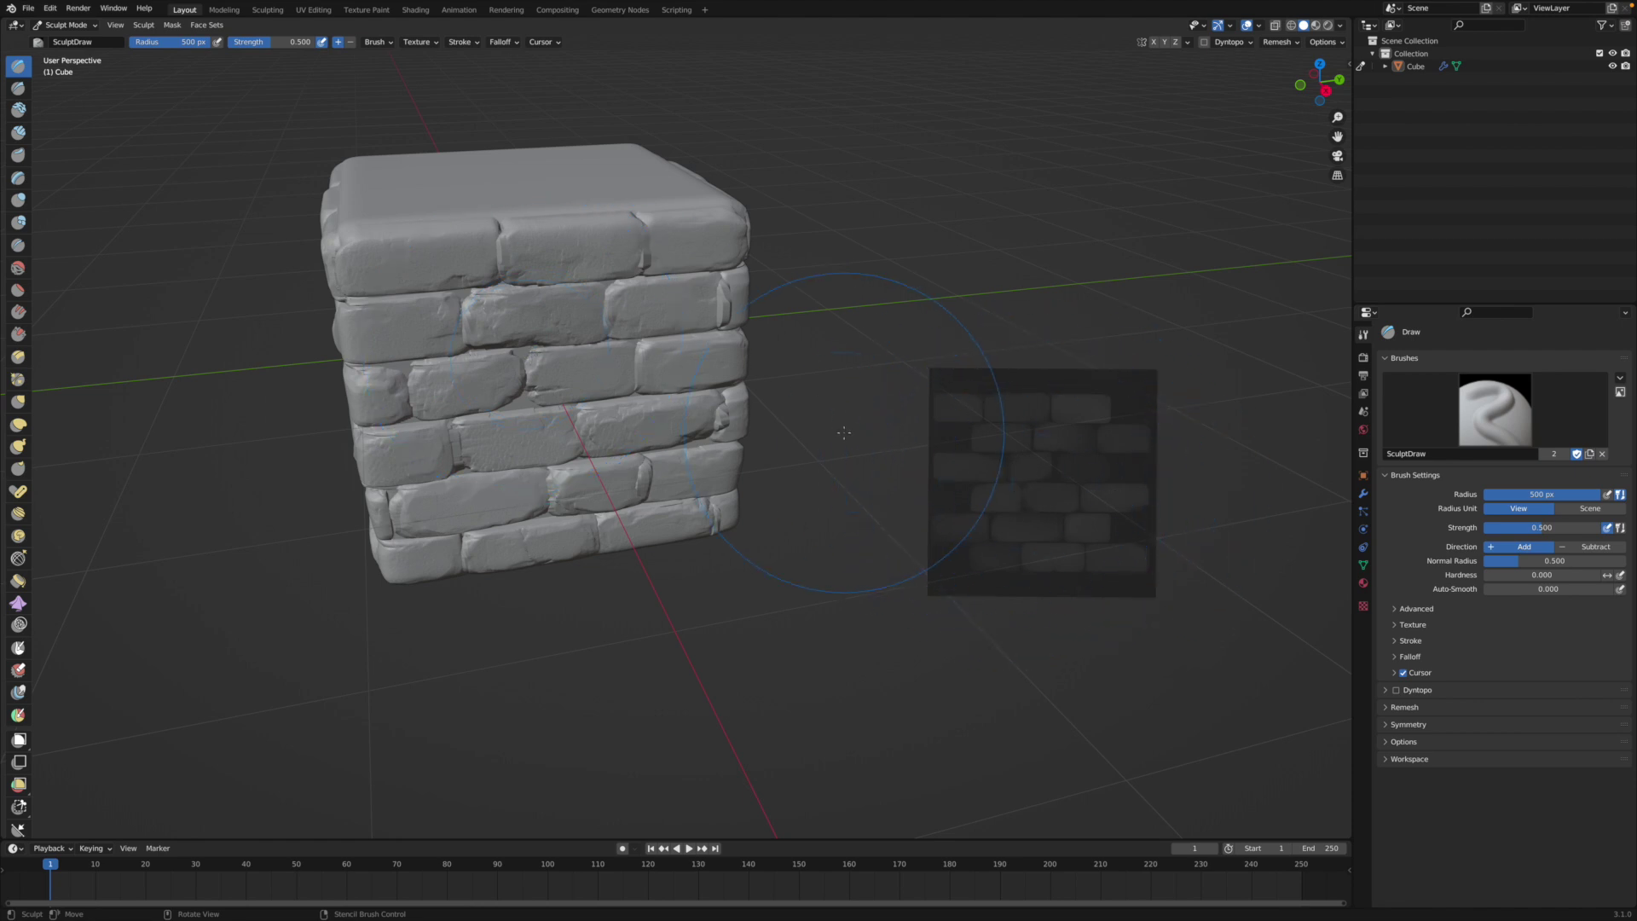
{"action": "middle_click_drag", "start_coordinate": [706, 402], "coordinate": [594, 393]}
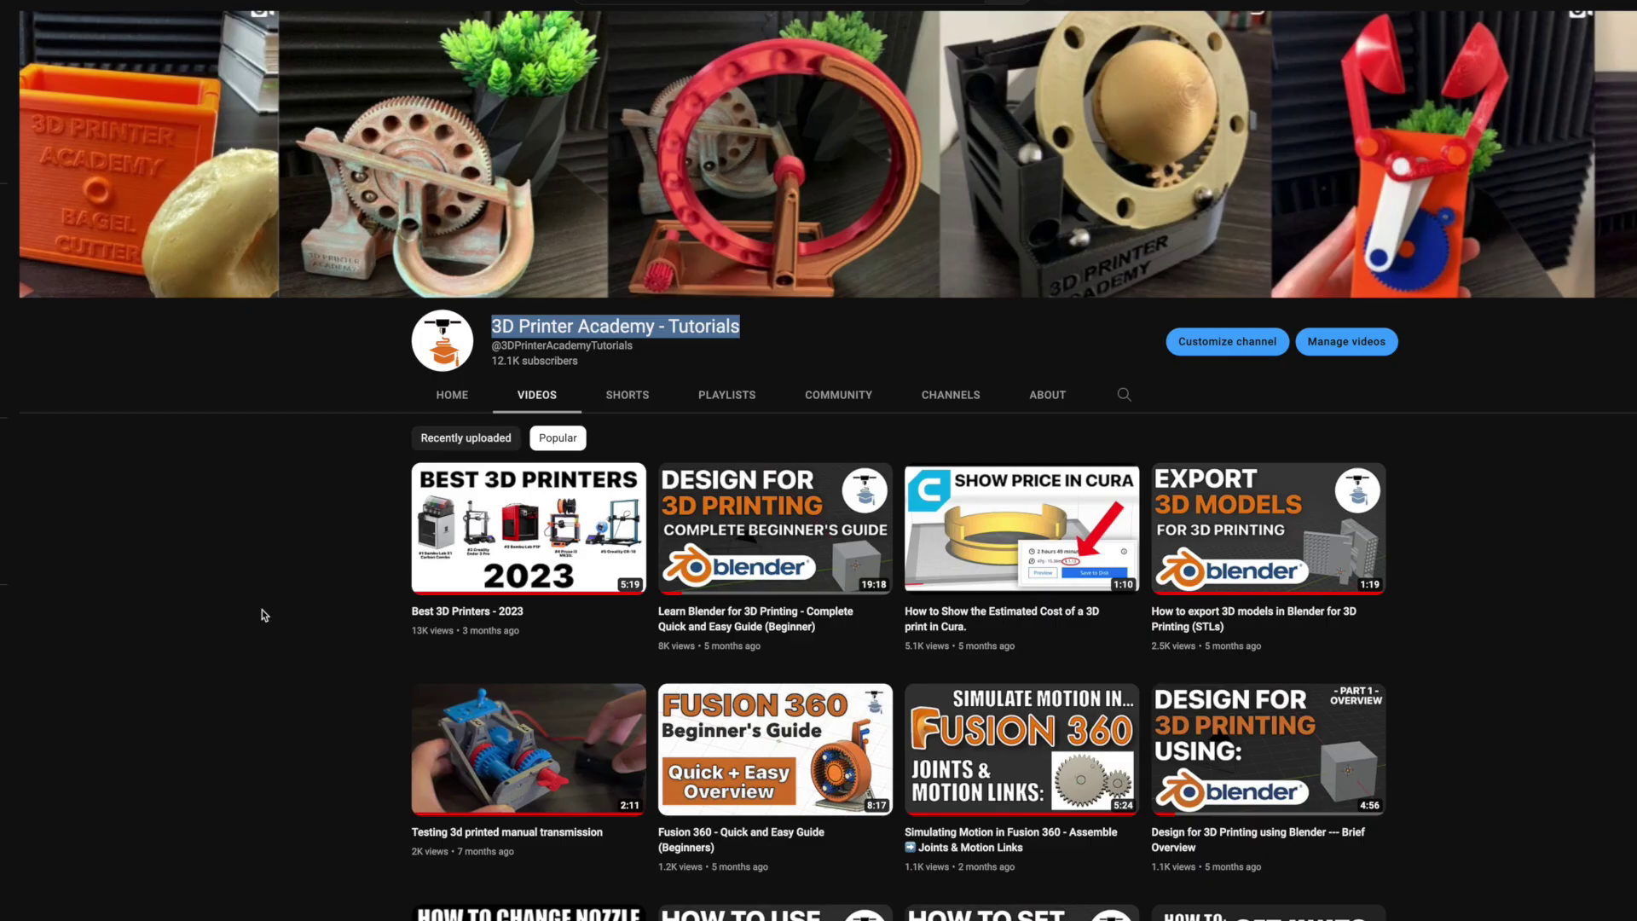
Step: Select the 3D Printer Academy - Tutorials channel name text
{"action": "left_click", "coordinate": [527, 331]}
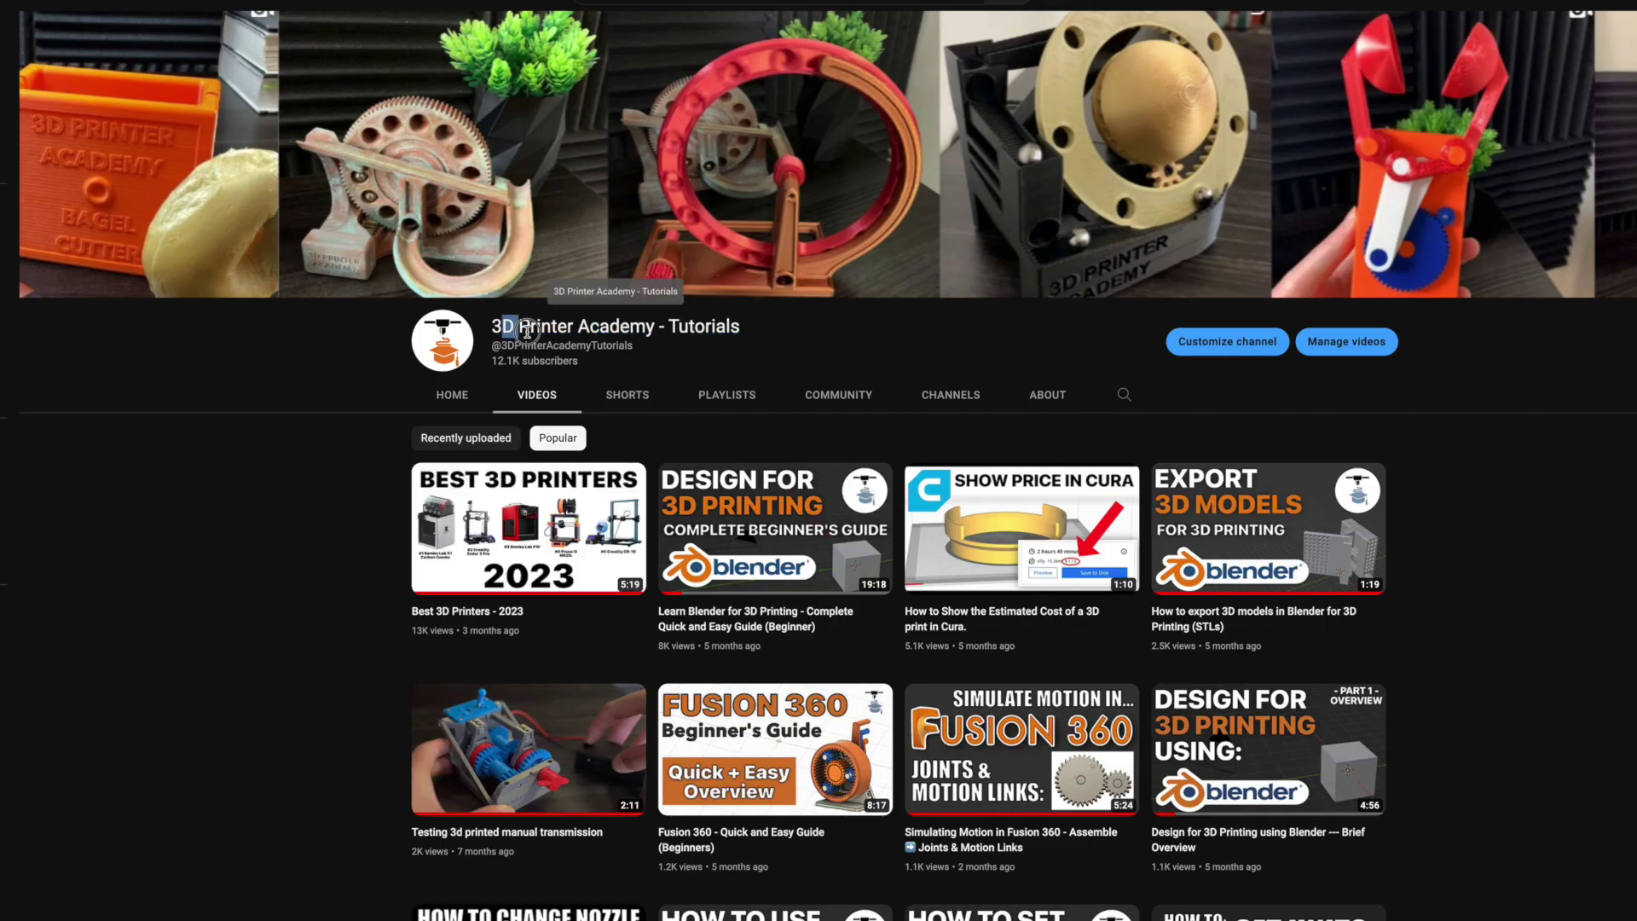
{"action": "left_click_drag", "start_coordinate": [527, 331], "coordinate": [706, 331]}
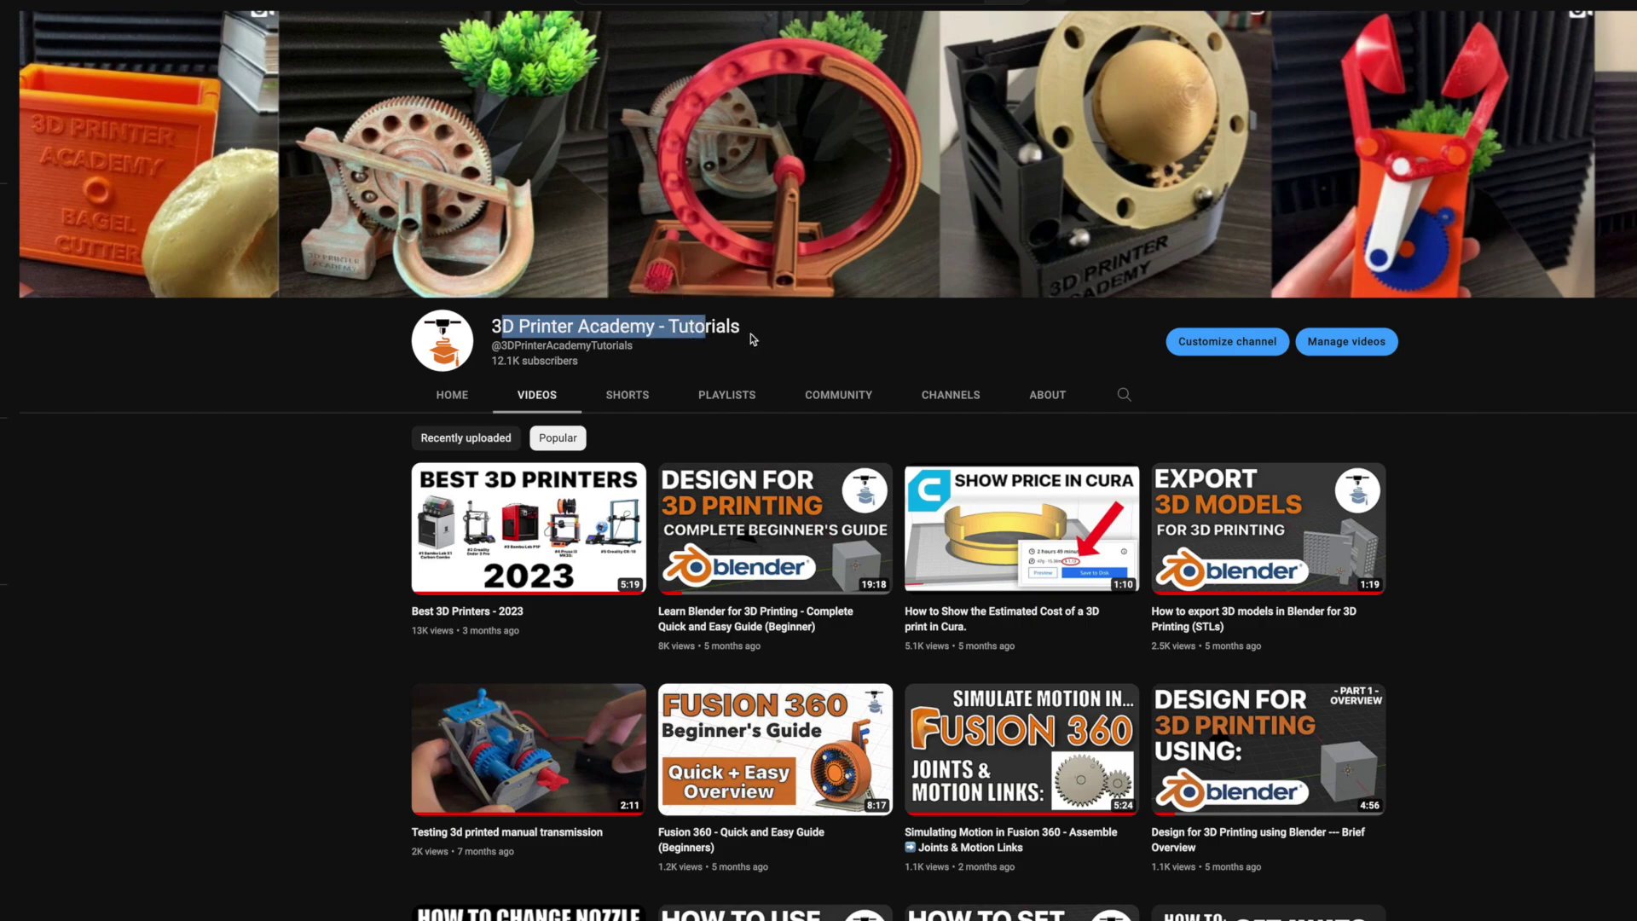